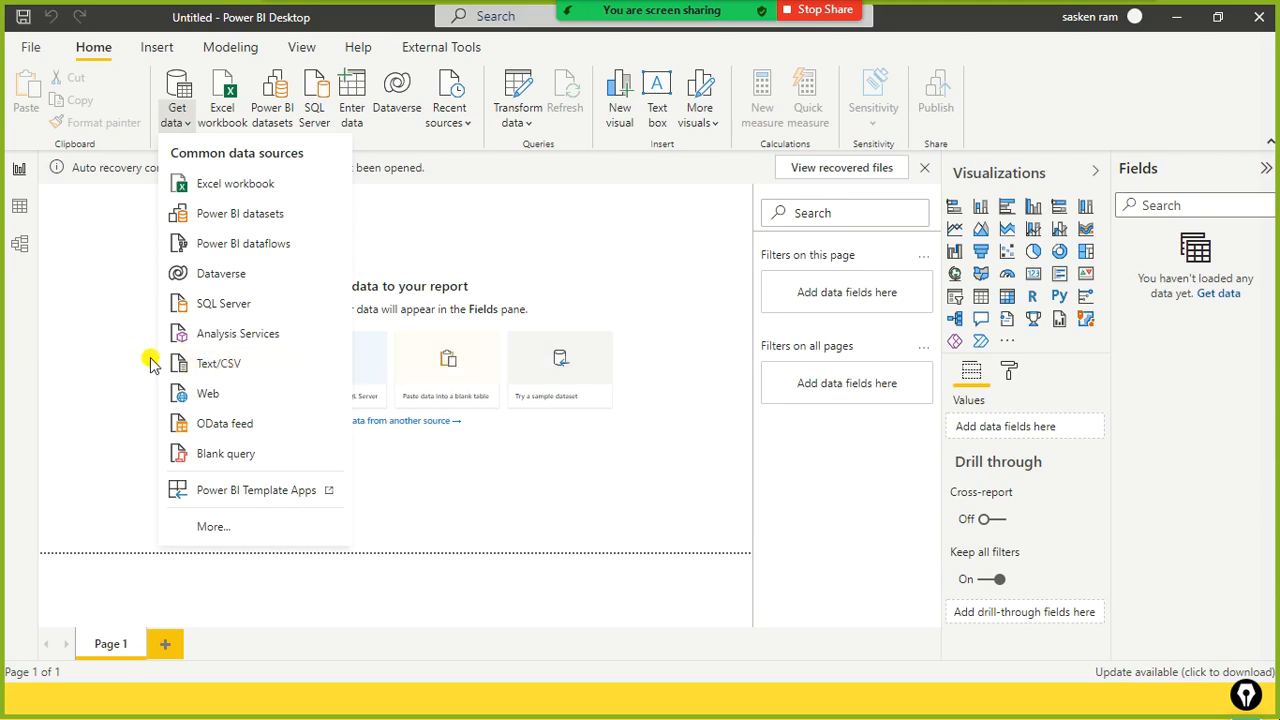
# Step: Highlight the Text/CSV and Excel workbook sources, clear the marks, and dismiss the Get data list
pyautogui.moveTo(152, 349); pyautogui.dragTo(262, 386)
pyautogui.moveTo(125, 166)
pyautogui.mouseDown()
pyautogui.moveTo(205, 214)
pyautogui.moveTo(329, 197)
pyautogui.mouseUp()
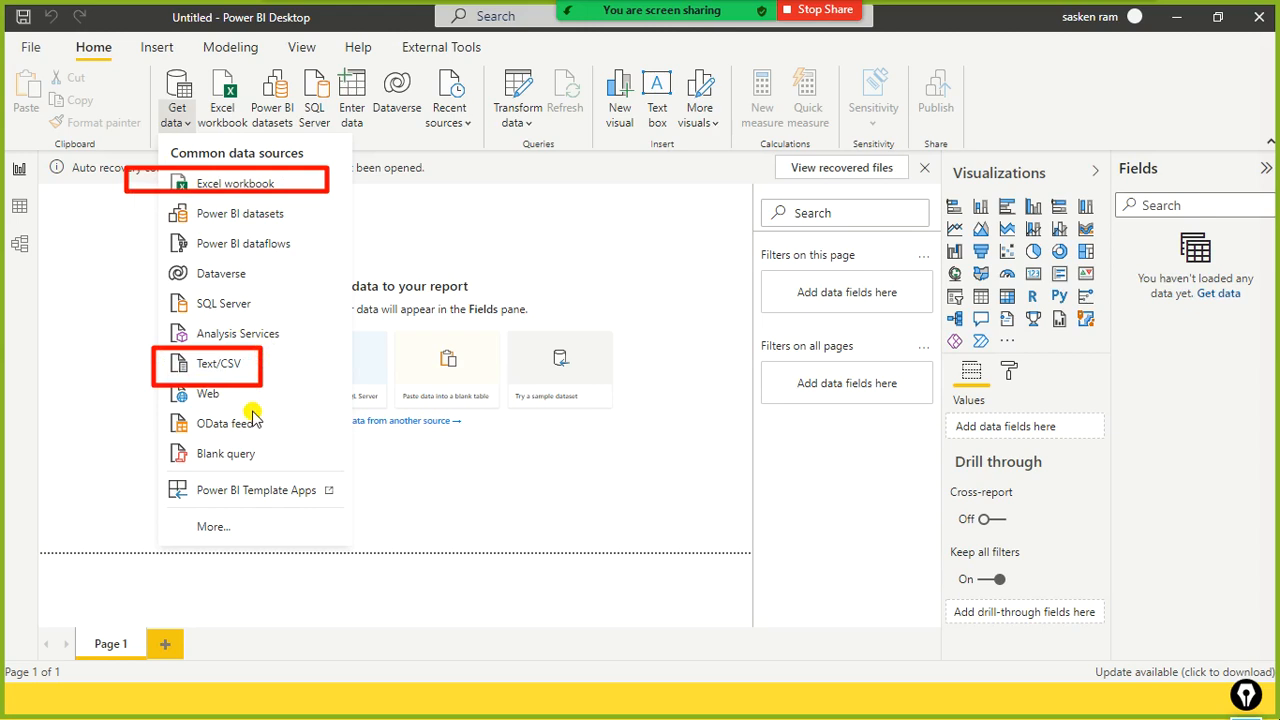
pyautogui.press('Escape')
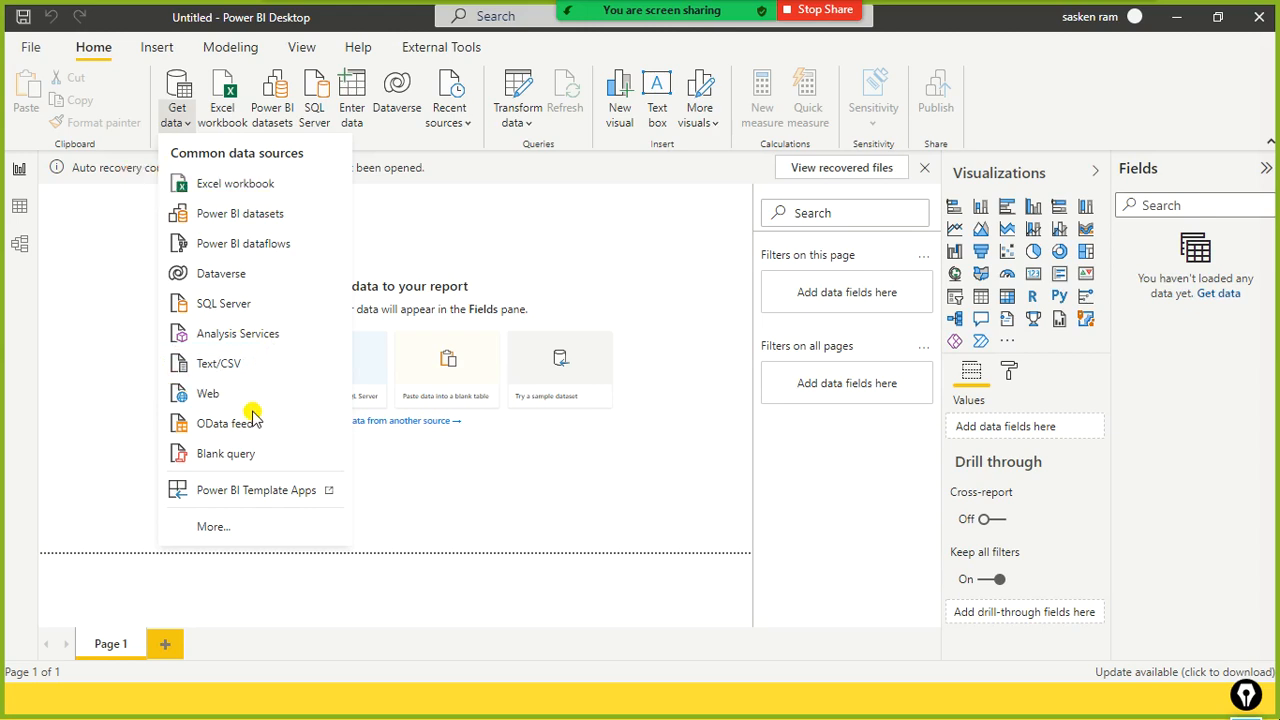
pyautogui.click(205, 527)
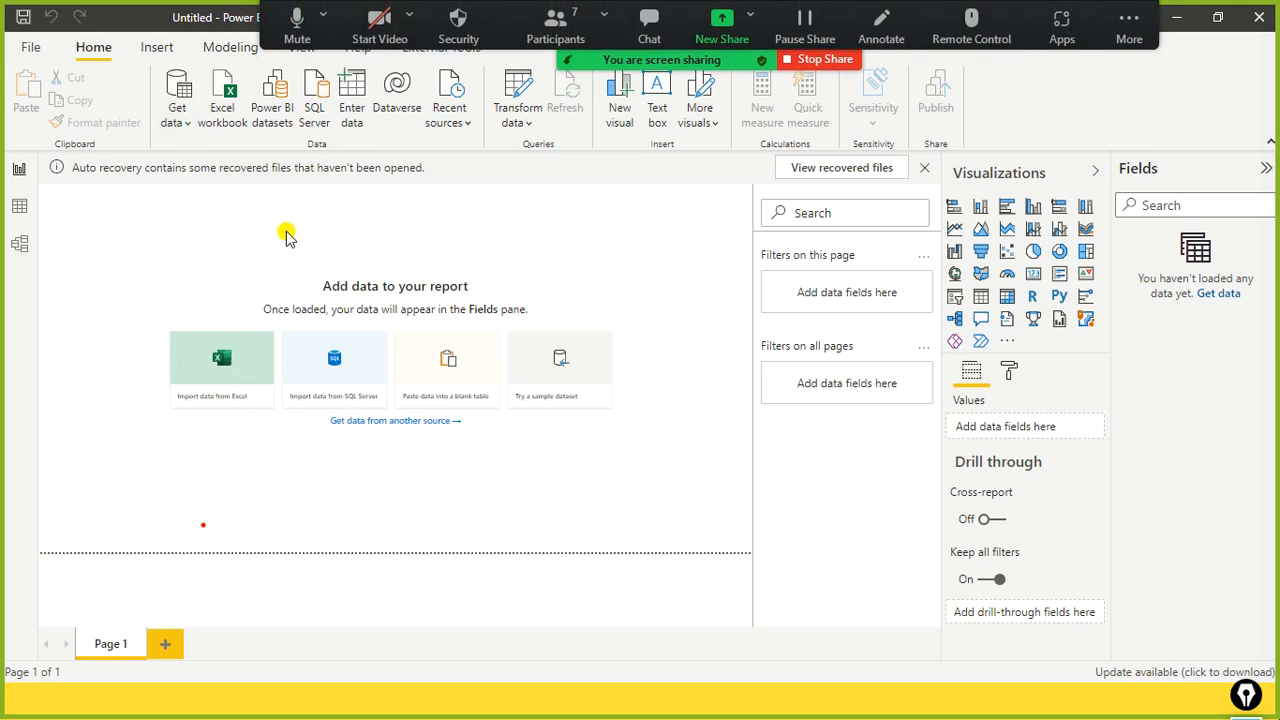
# Step: Show and close the meeting participants list, and move the recording controls aside
pyautogui.click(553, 23)
pyautogui.moveTo(735, 226)
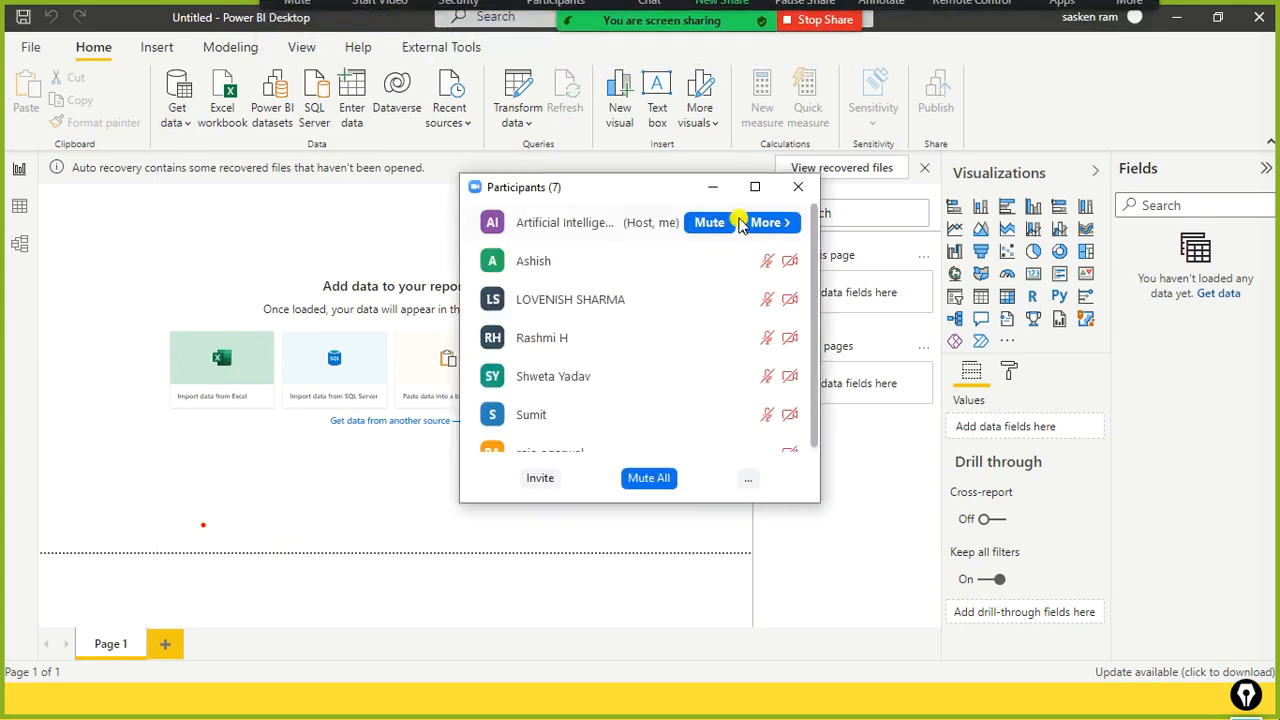
pyautogui.click(798, 186)
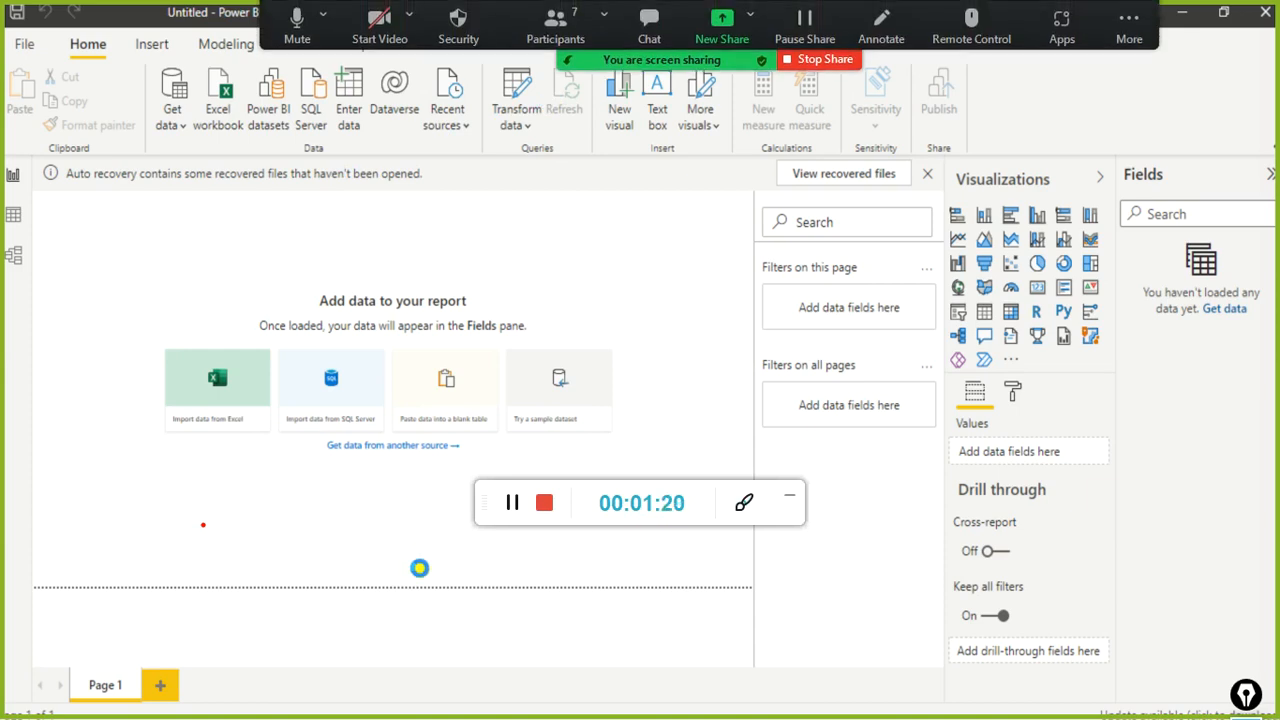
pyautogui.moveTo(500, 503); pyautogui.dragTo(1068, 150)
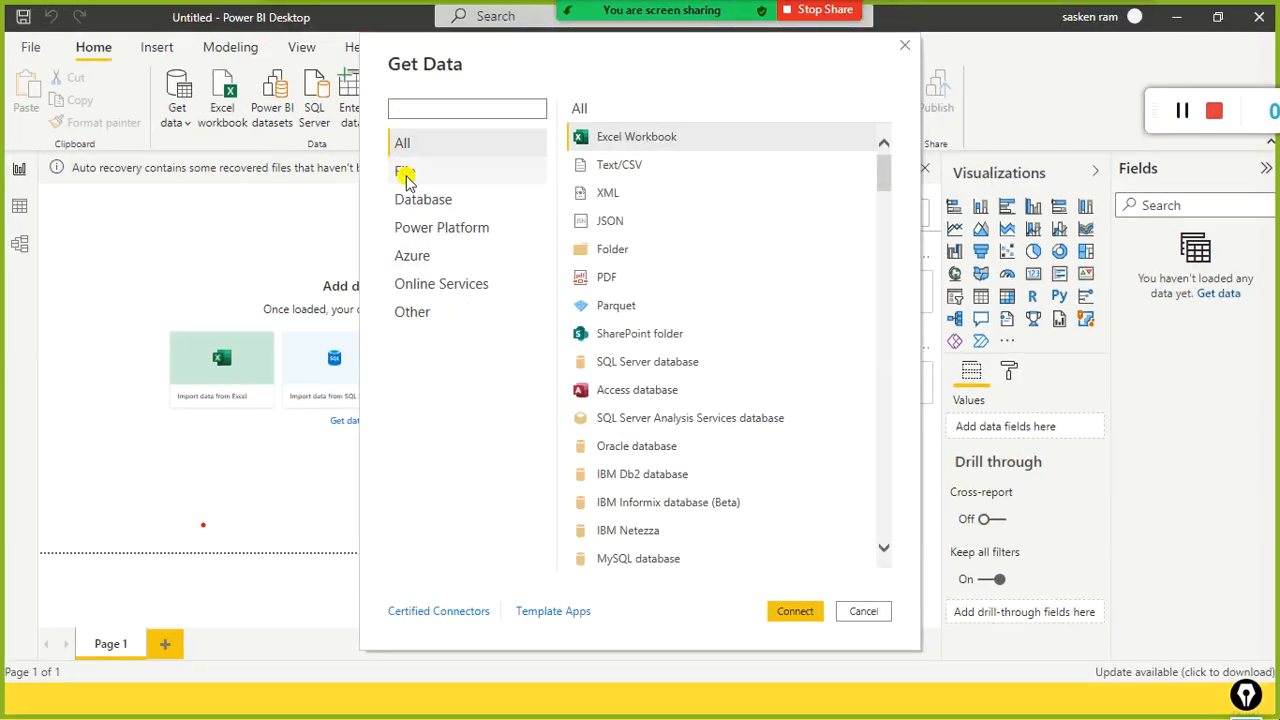
# Step: Choose the Folder connector from the File category in Get Data
pyautogui.click(398, 177)
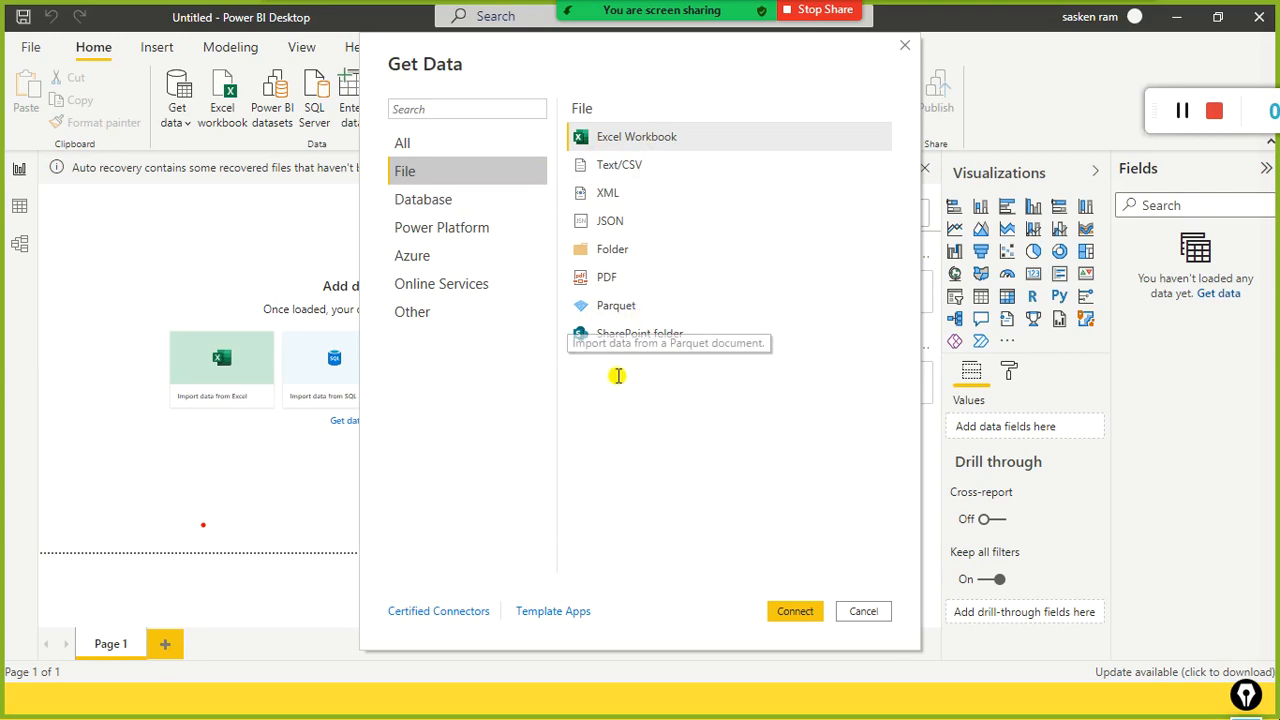
pyautogui.click(620, 258)
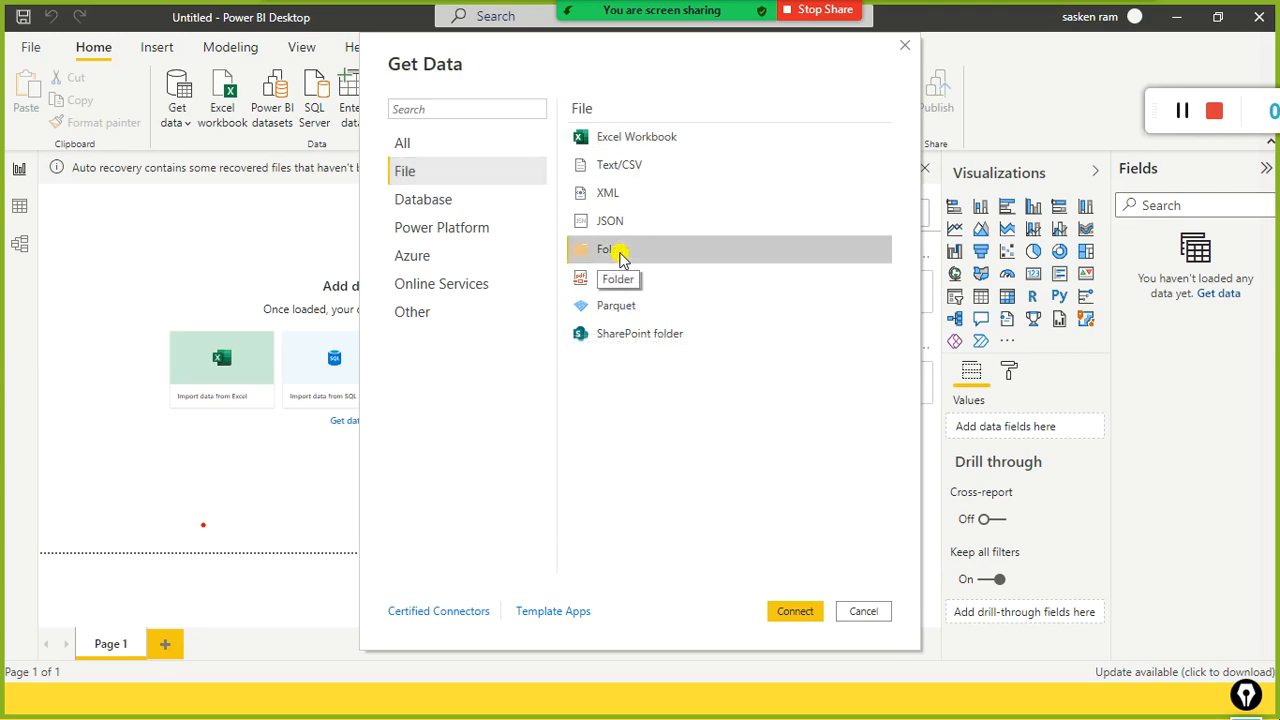
pyautogui.click(800, 612)
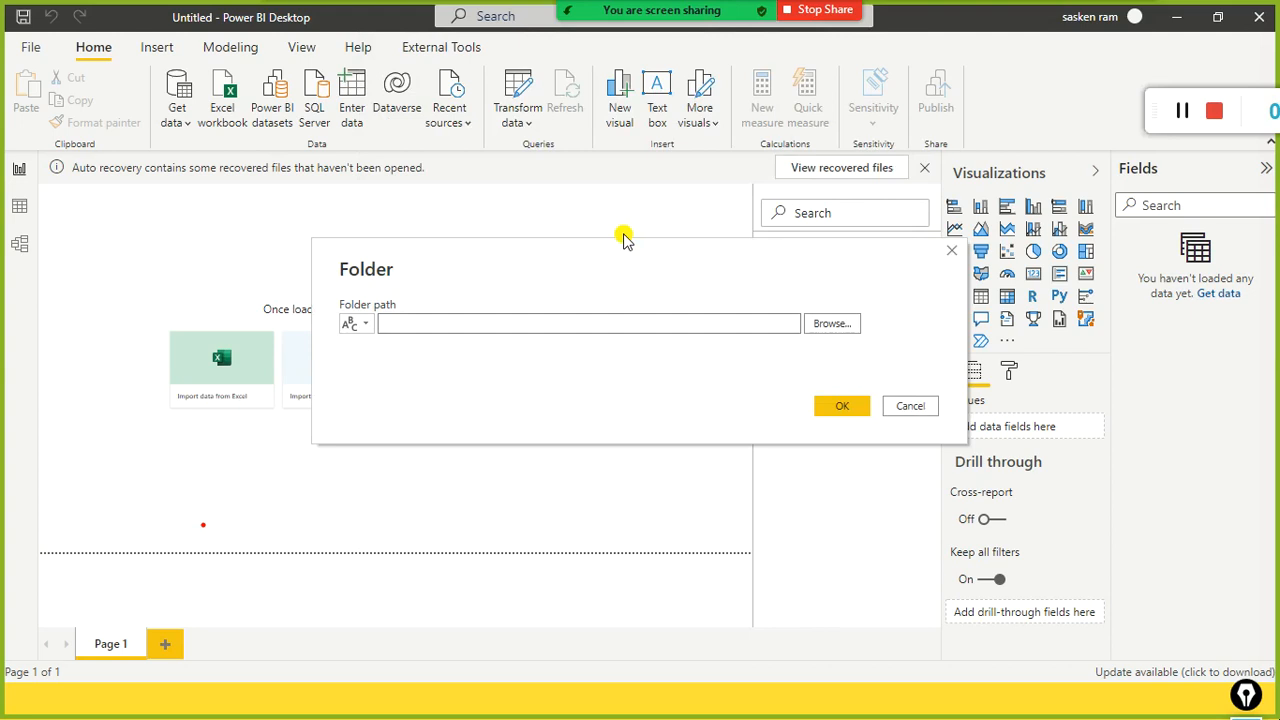
# Step: Browse to D:\MonthlySales on Local Disk (D:) and confirm it as the folder path
pyautogui.click(813, 323)
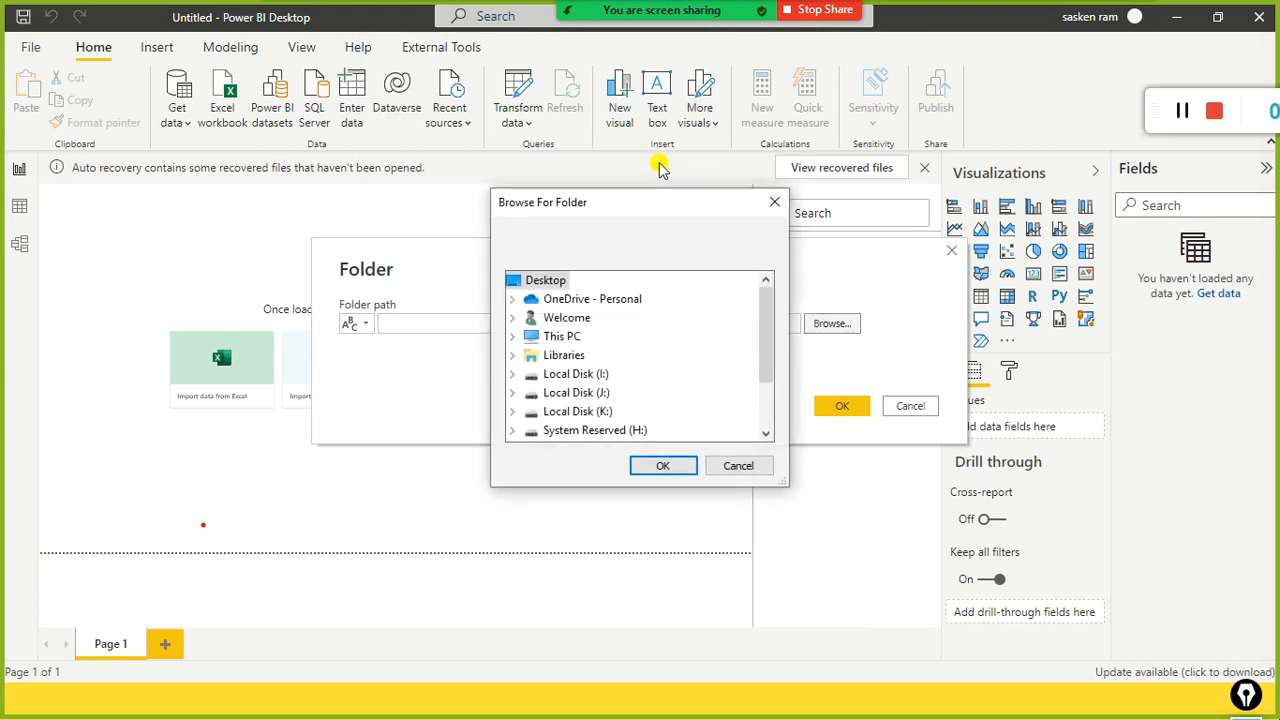
pyautogui.click(512, 337)
pyautogui.scroll(-2, 522, 354)
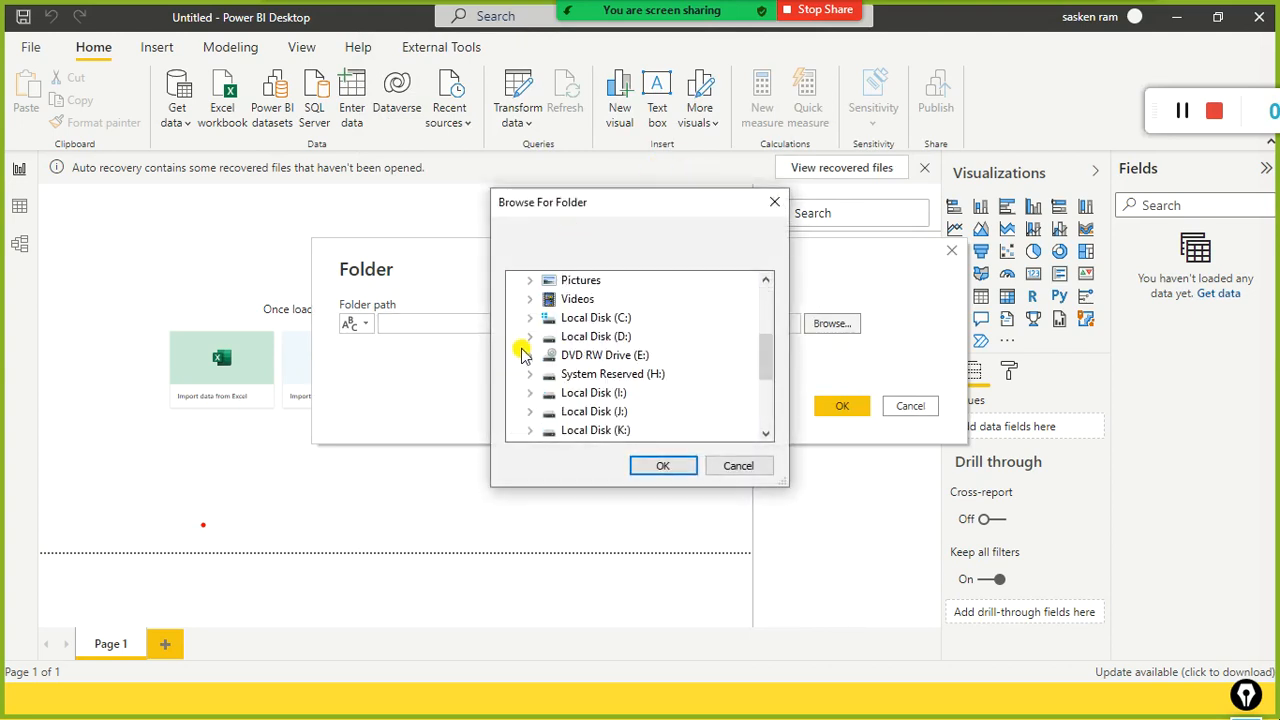
pyautogui.click(531, 336)
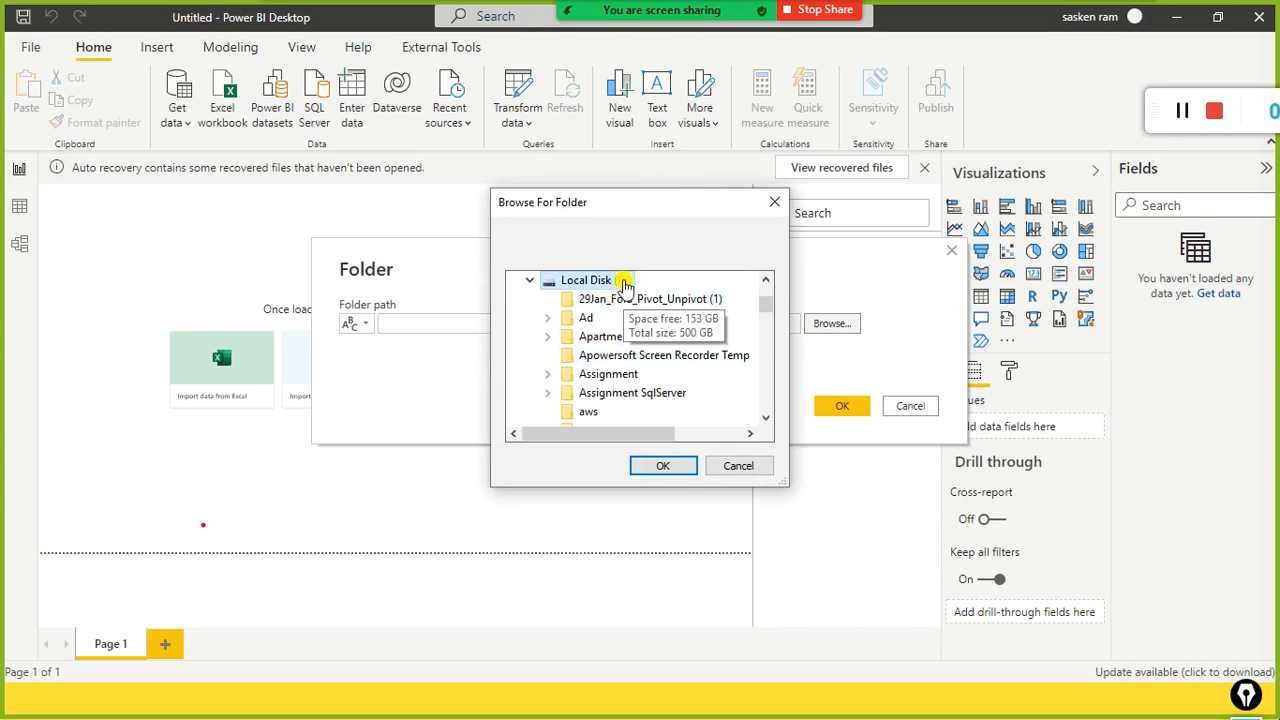
pyautogui.press('m')
pyautogui.scroll(-3, 622, 285)
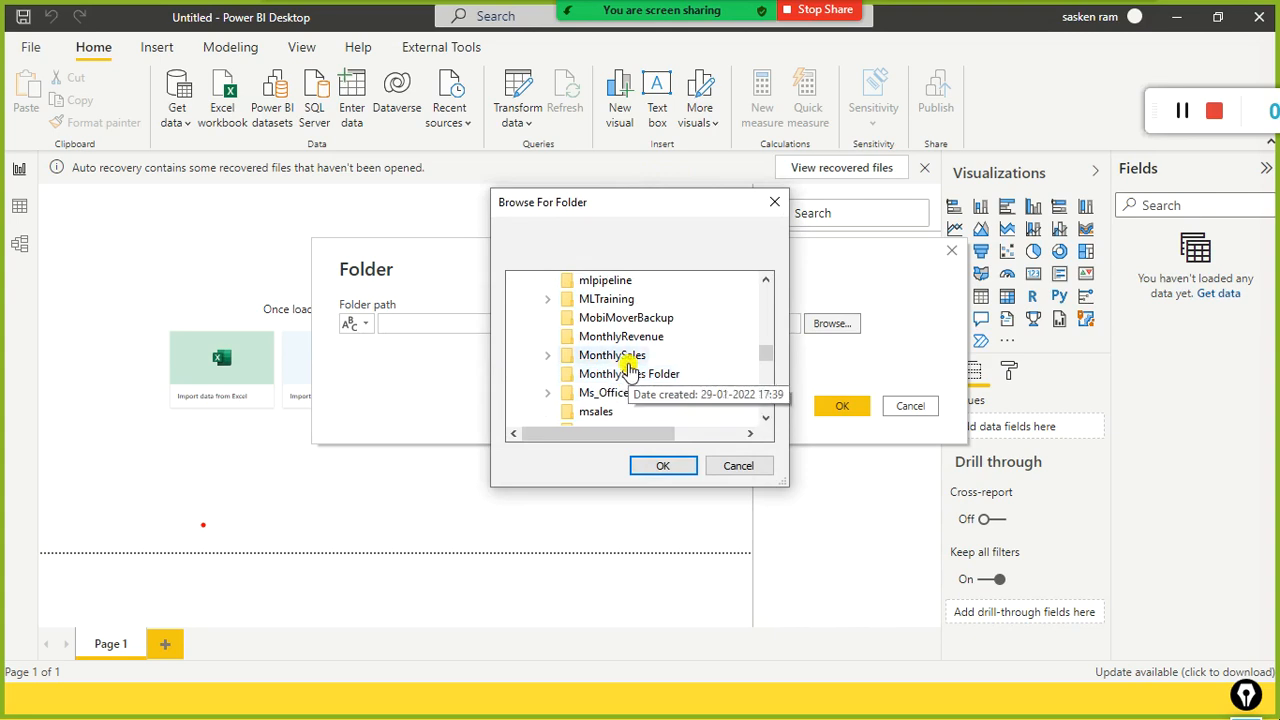
pyautogui.click(627, 359)
pyautogui.scroll(-1, 614, 390)
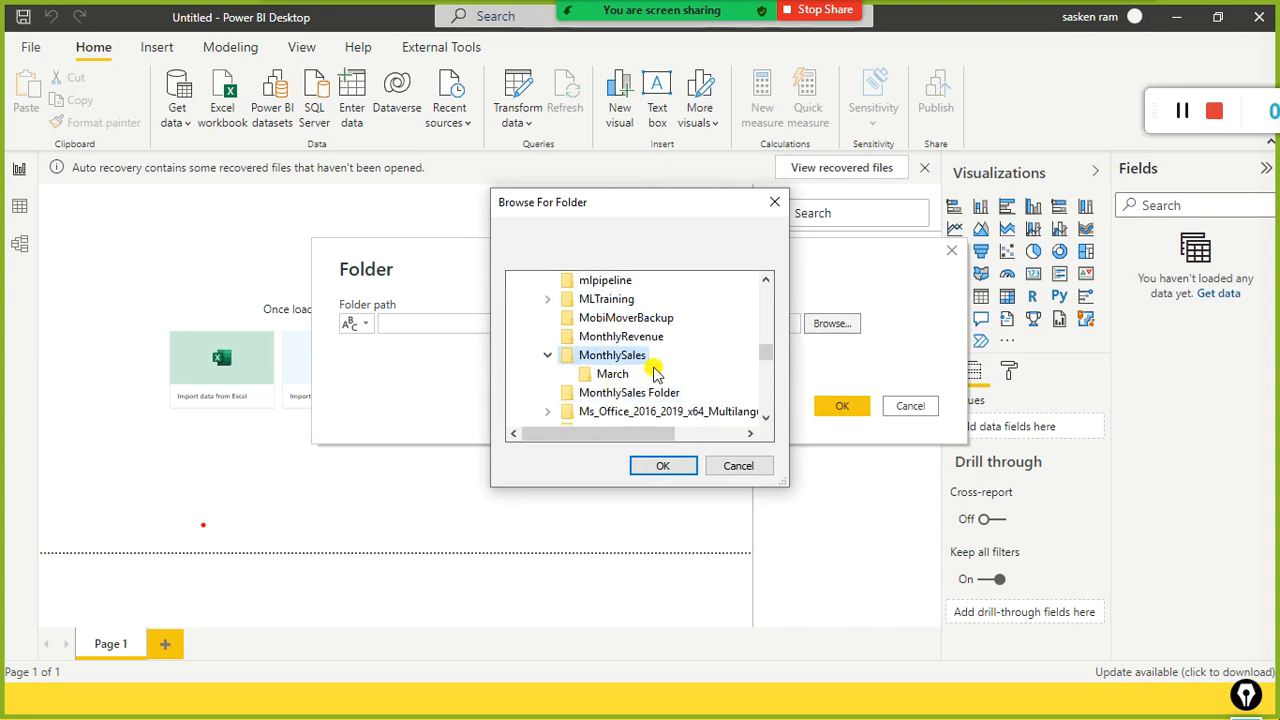
pyautogui.hotkey('alt', 'Tab')
pyautogui.hotkey('alt', 'Tab')
pyautogui.hotkey('alt', 'Tab')
pyautogui.hotkey('alt', 'Tab')
pyautogui.hotkey('alt', 'Tab')
pyautogui.hotkey('alt', 'Tab')
pyautogui.hotkey('alt', 'Tab')
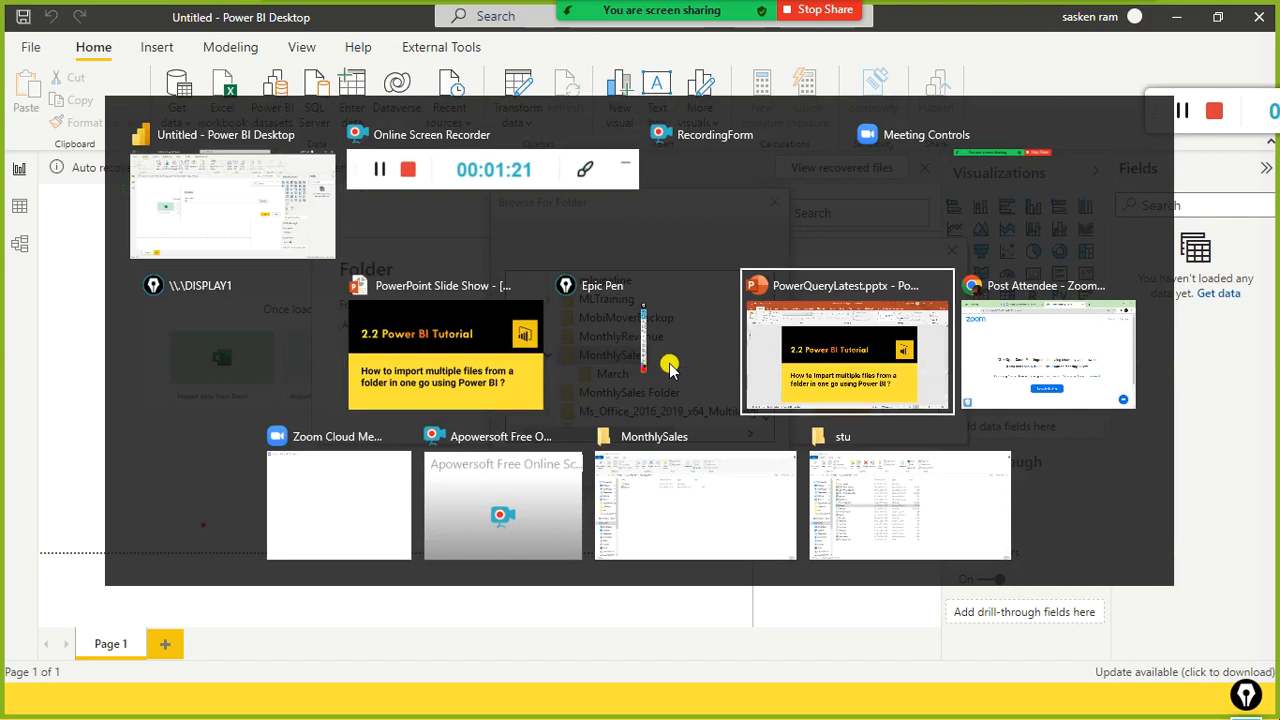
pyautogui.press('Escape')
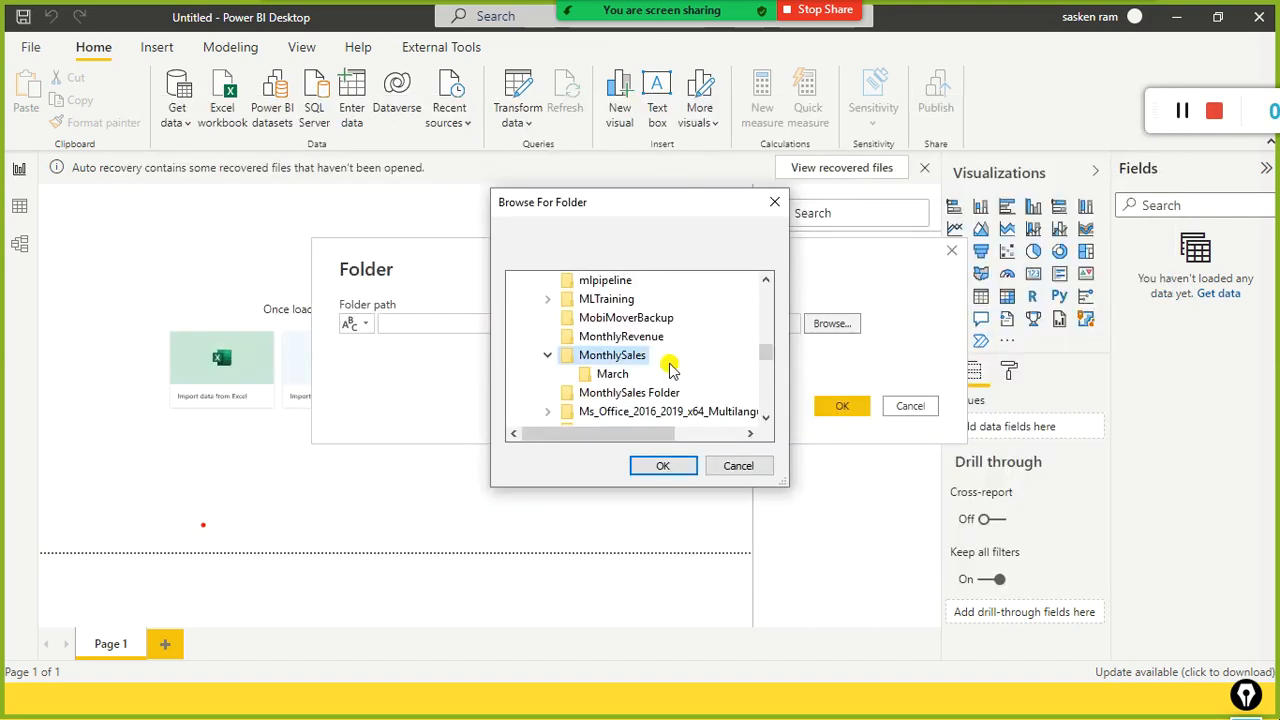
pyautogui.click(657, 466)
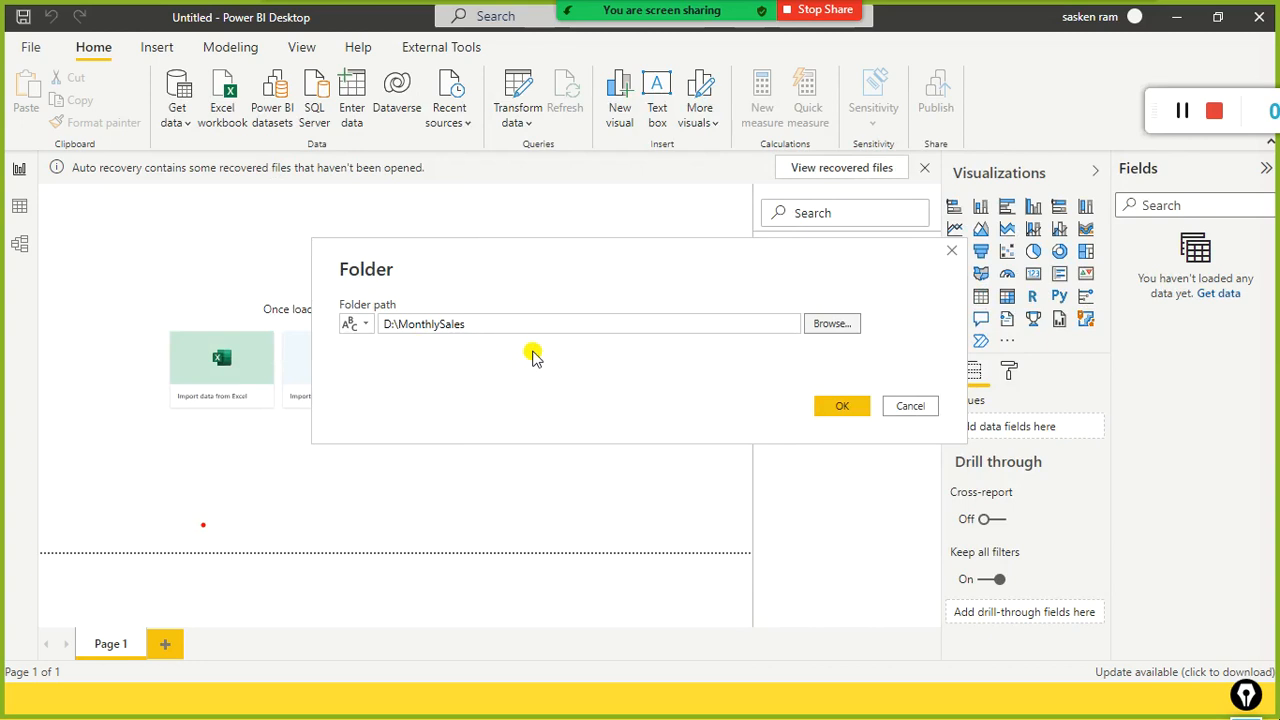
pyautogui.click(846, 406)
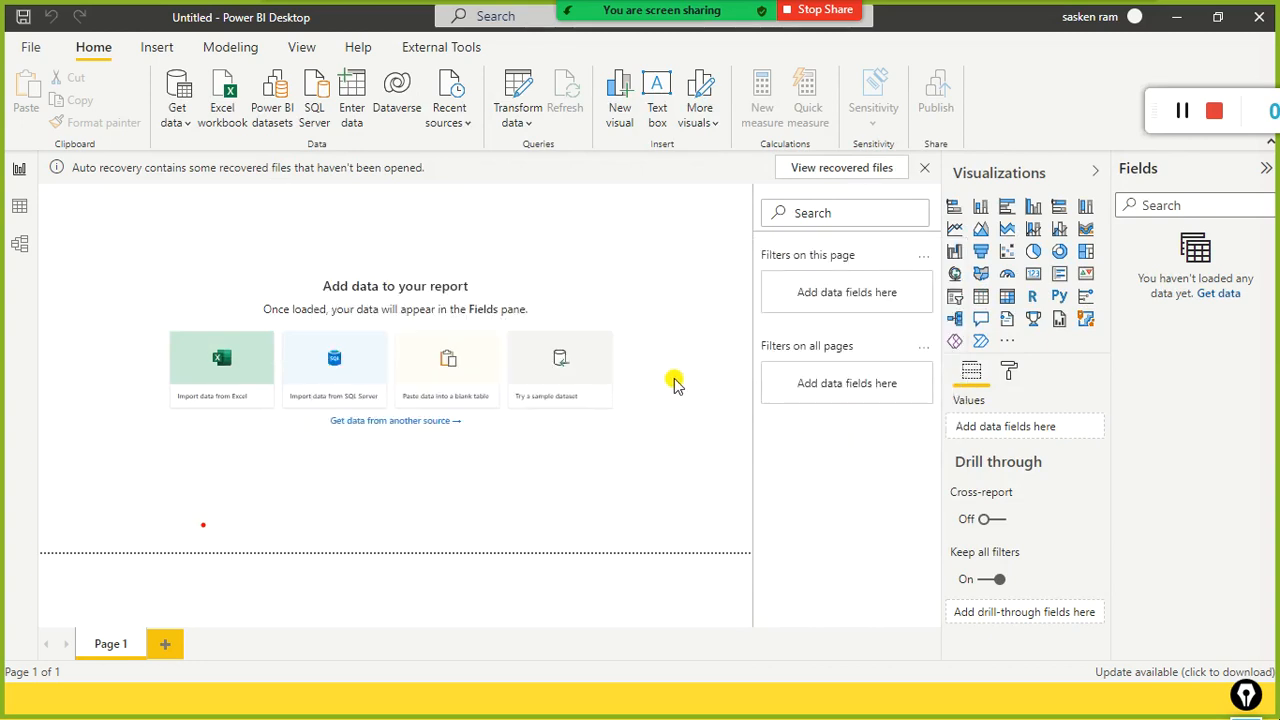
# Step: In File Explorer, open the March subfolder to see Mar.csv, then go back to Power BI's file list
pyautogui.hotkey('alt', 'Tab')
pyautogui.hotkey('alt', 'Tab')
pyautogui.hotkey('alt', 'Tab')
pyautogui.hotkey('alt', 'Tab')
pyautogui.hotkey('alt', 'Tab')
pyautogui.hotkey('alt', 'Tab')
pyautogui.hotkey('alt', 'Tab')
pyautogui.hotkey('alt', 'Tab')
pyautogui.hotkey('alt', 'Tab')
pyautogui.hotkey('alt', 'Tab')
pyautogui.hotkey('alt', 'Tab')
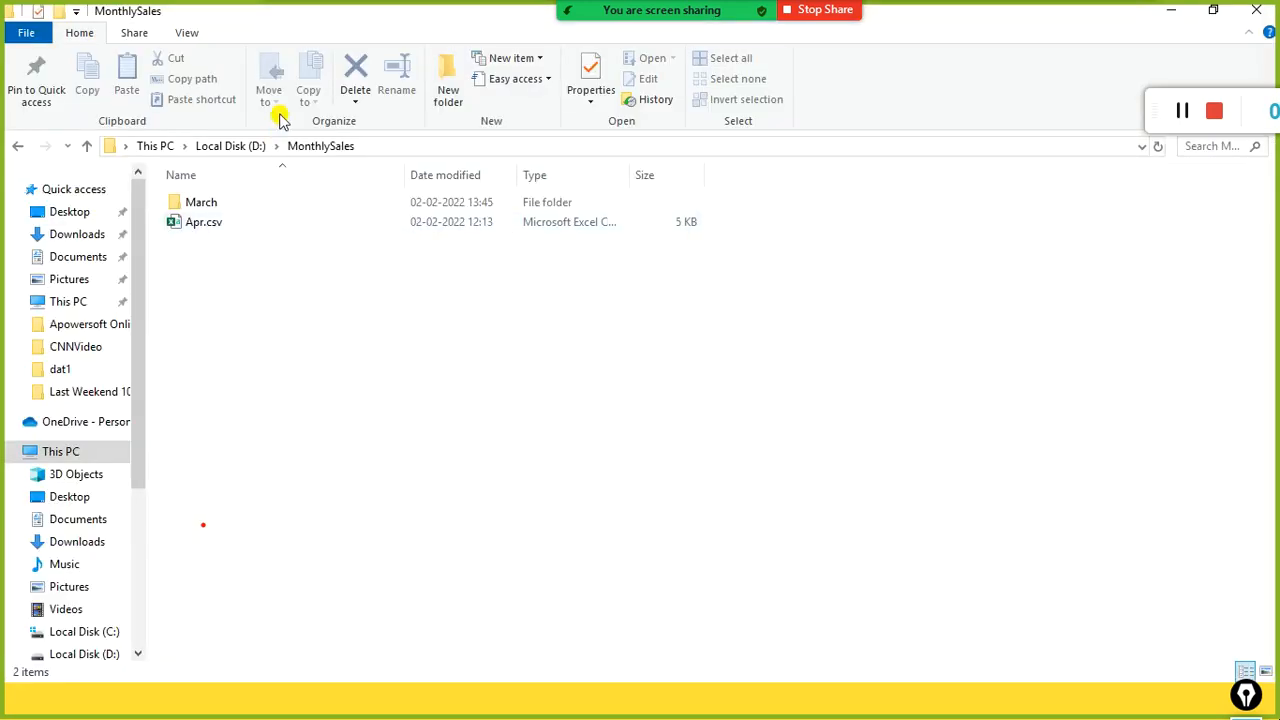
pyautogui.click(400, 148)
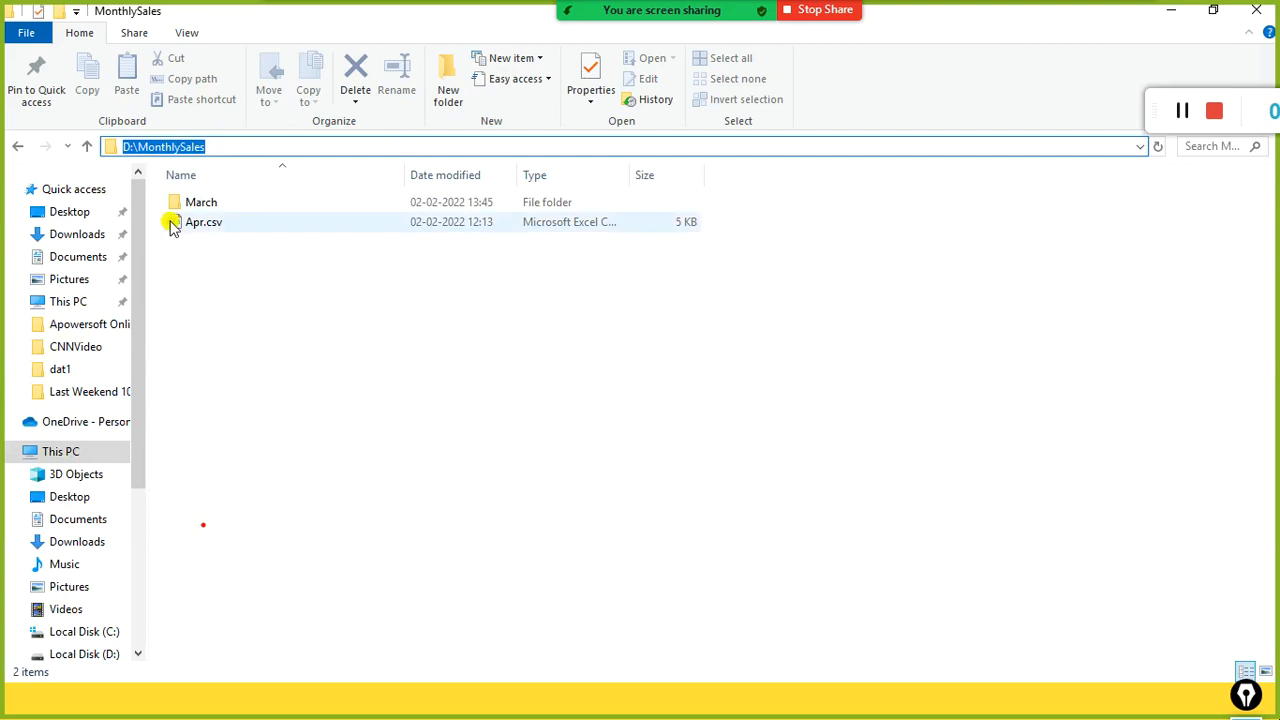
pyautogui.click(197, 207)
pyautogui.doubleClick(197, 207)
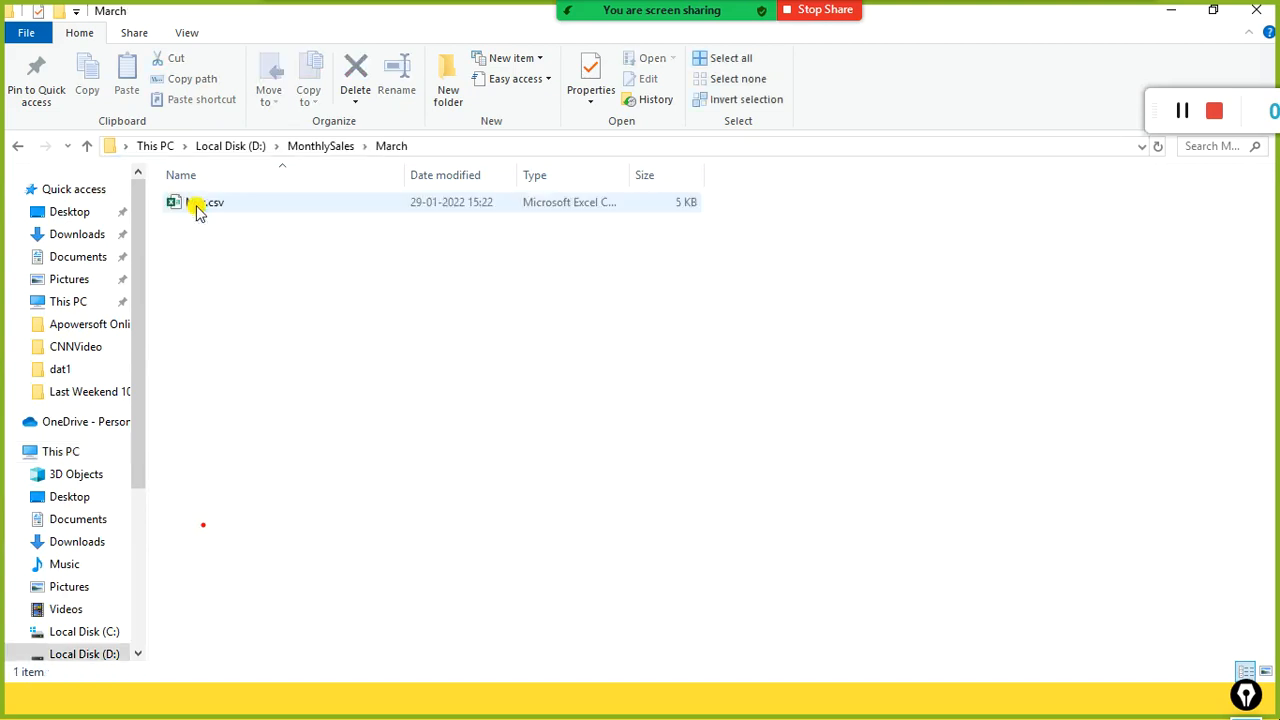
pyautogui.click(303, 150)
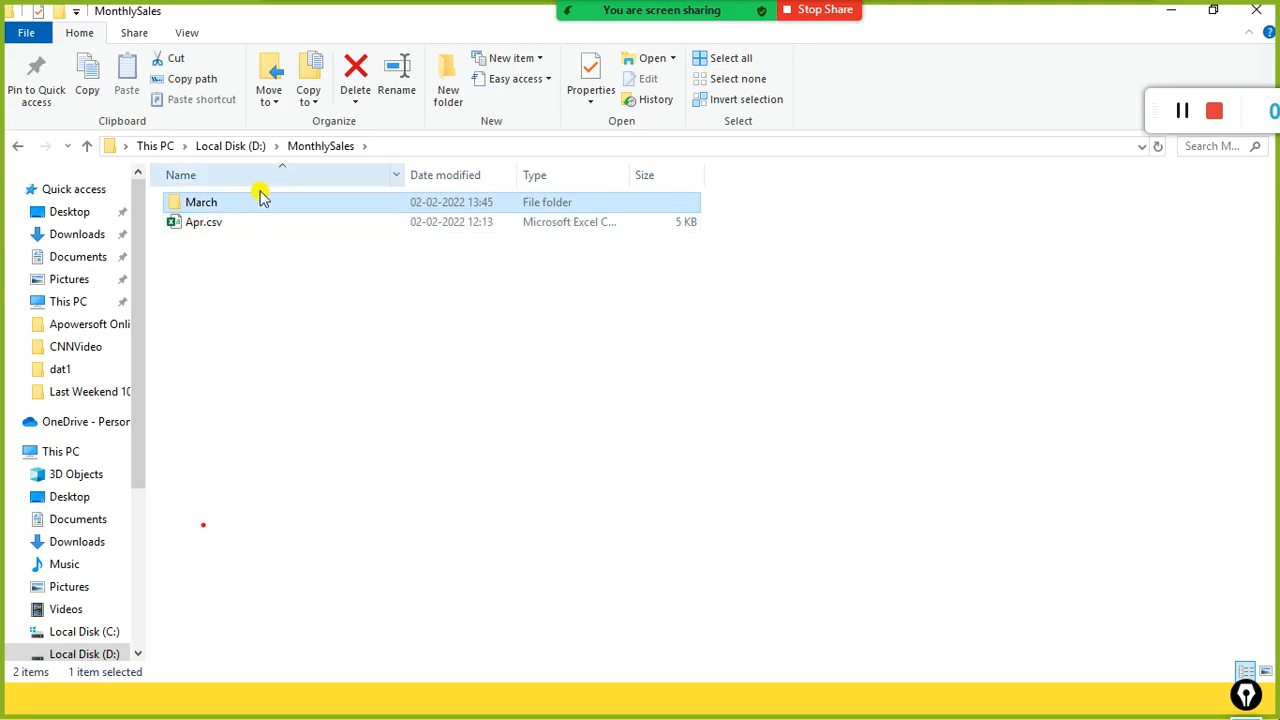
pyautogui.doubleClick(195, 207)
pyautogui.click(333, 148)
pyautogui.hotkey('alt', 'Tab')
pyautogui.click(380, 207)
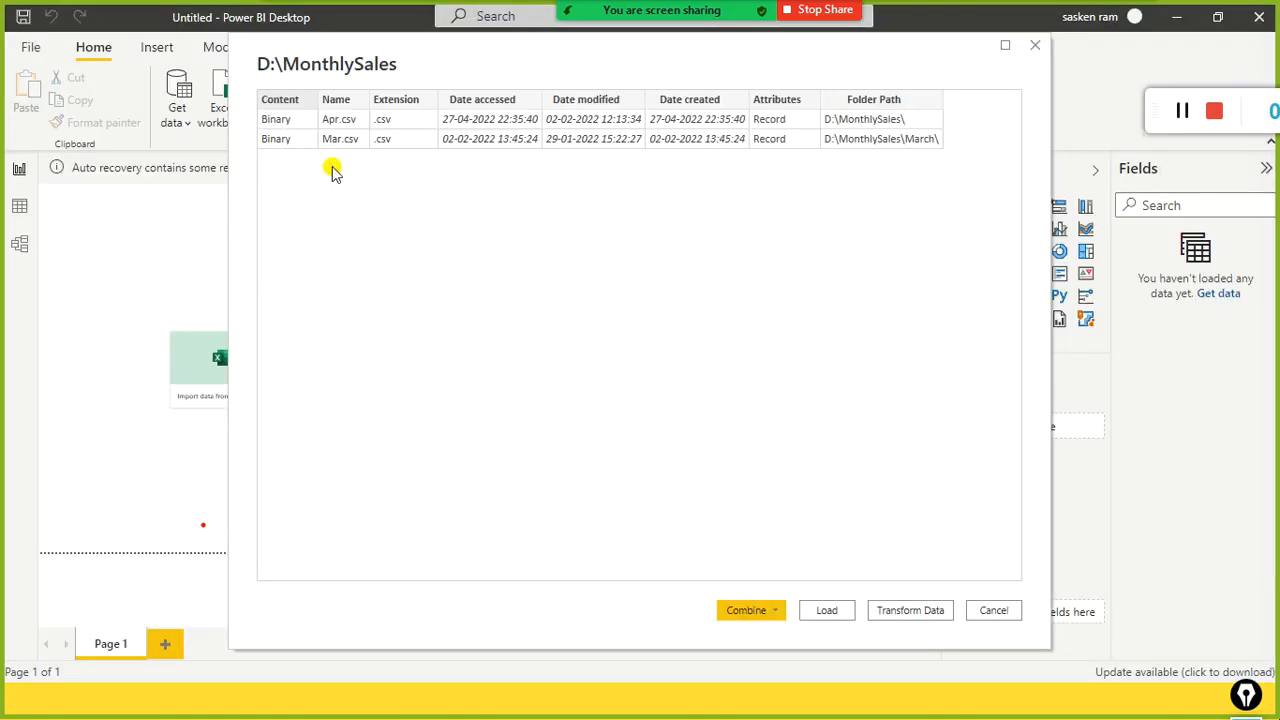
# Step: Recheck the March subfolder in File Explorer, then return to Power BI's folder file list
pyautogui.hotkey('alt', 'Tab')
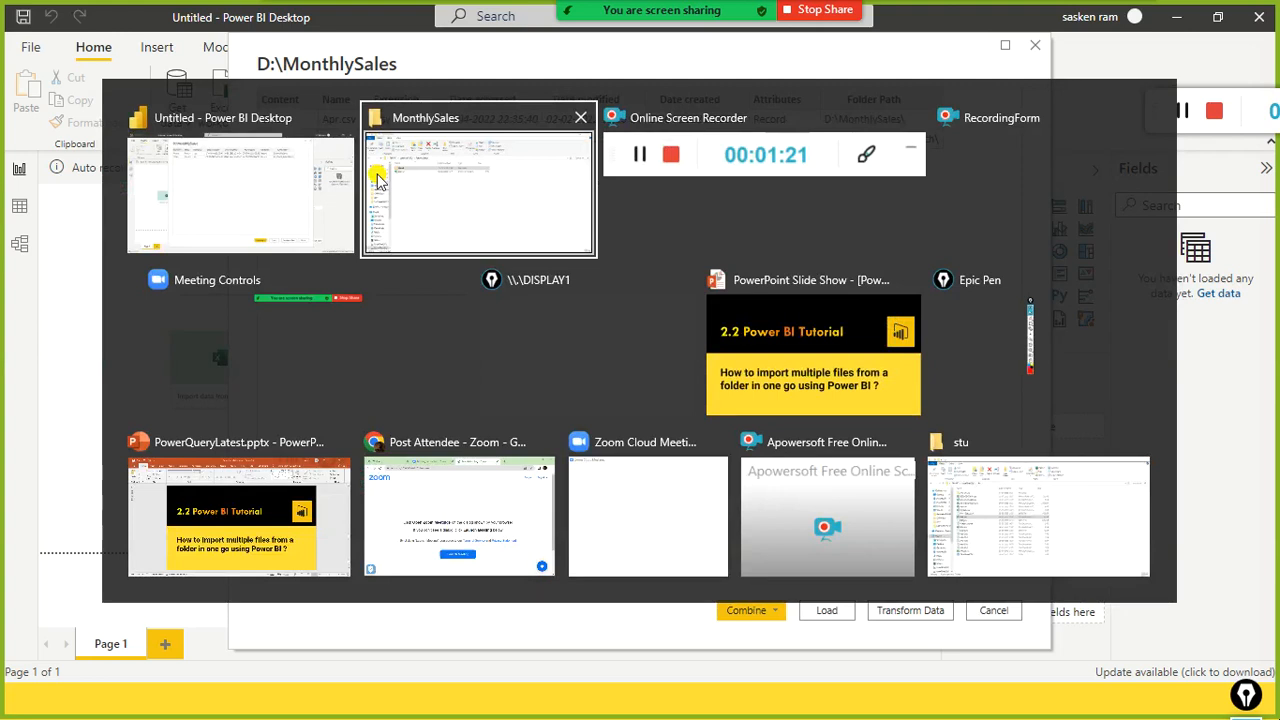
pyautogui.click(378, 178)
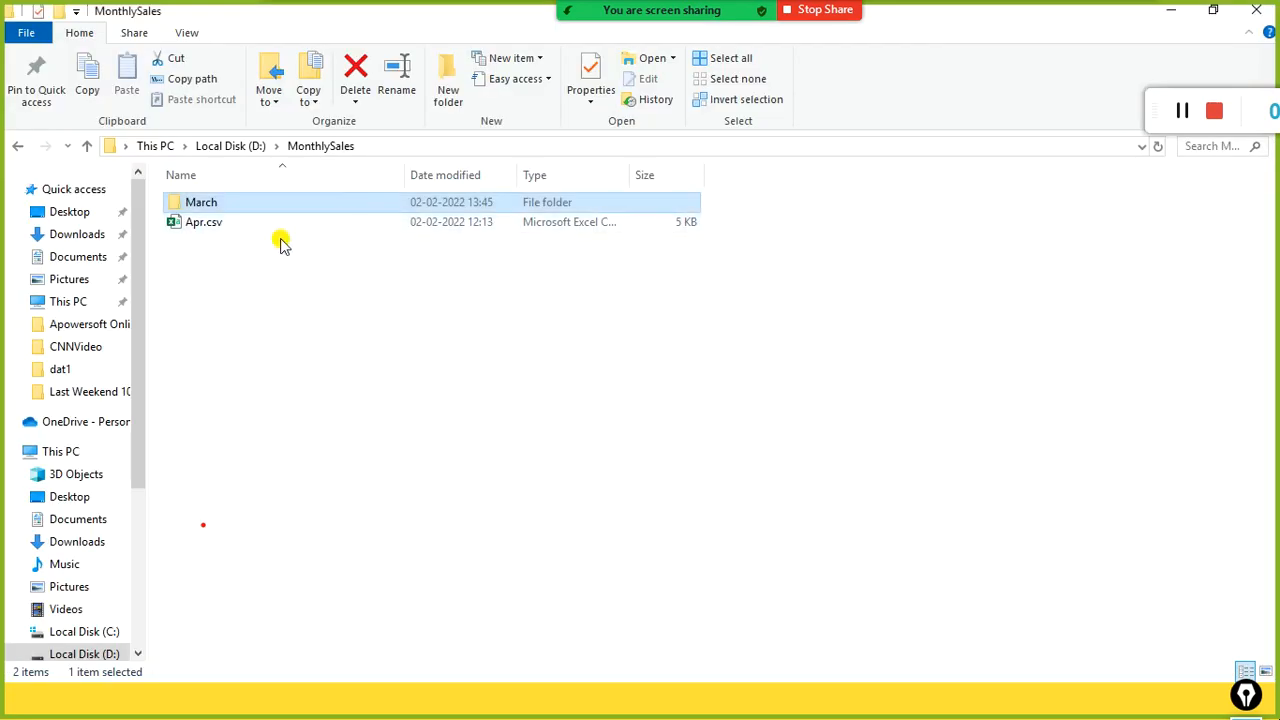
pyautogui.doubleClick(214, 203)
pyautogui.hotkey('alt', 'Tab')
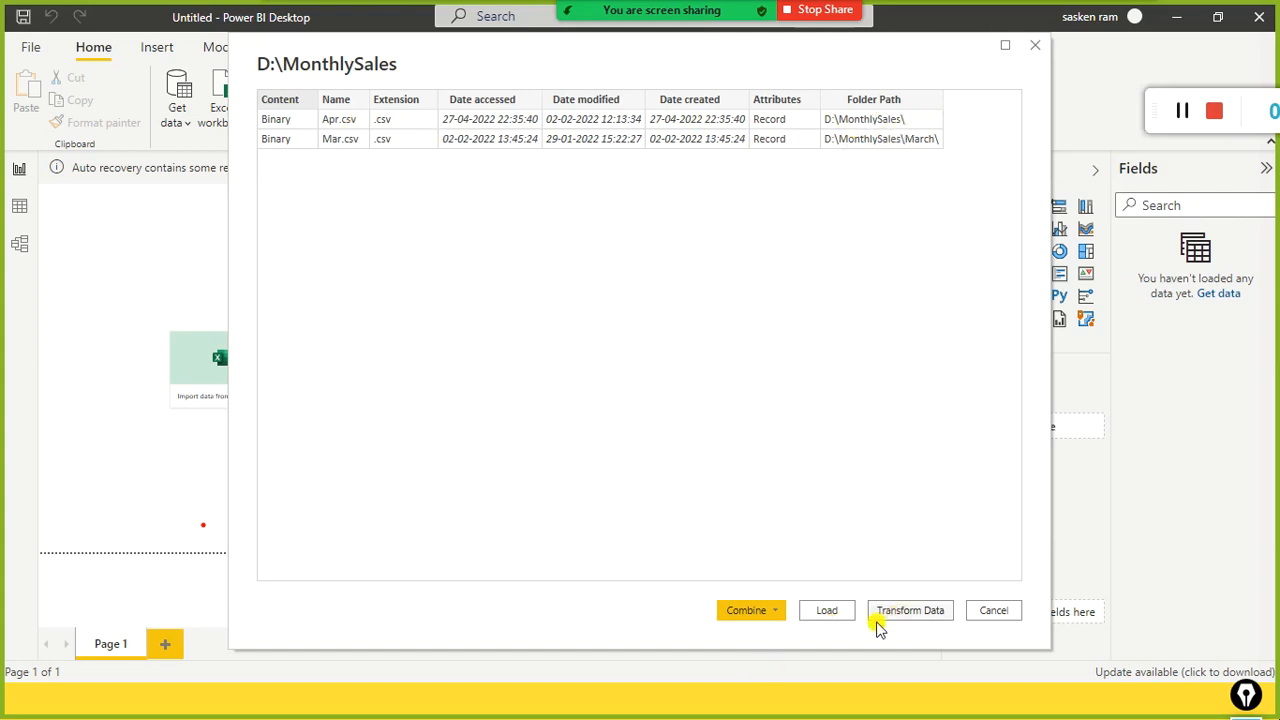
# Step: Look over the Combine options for the Apr.csv and Mar.csv file list without choosing one
pyautogui.click(771, 613)
pyautogui.click(861, 524)
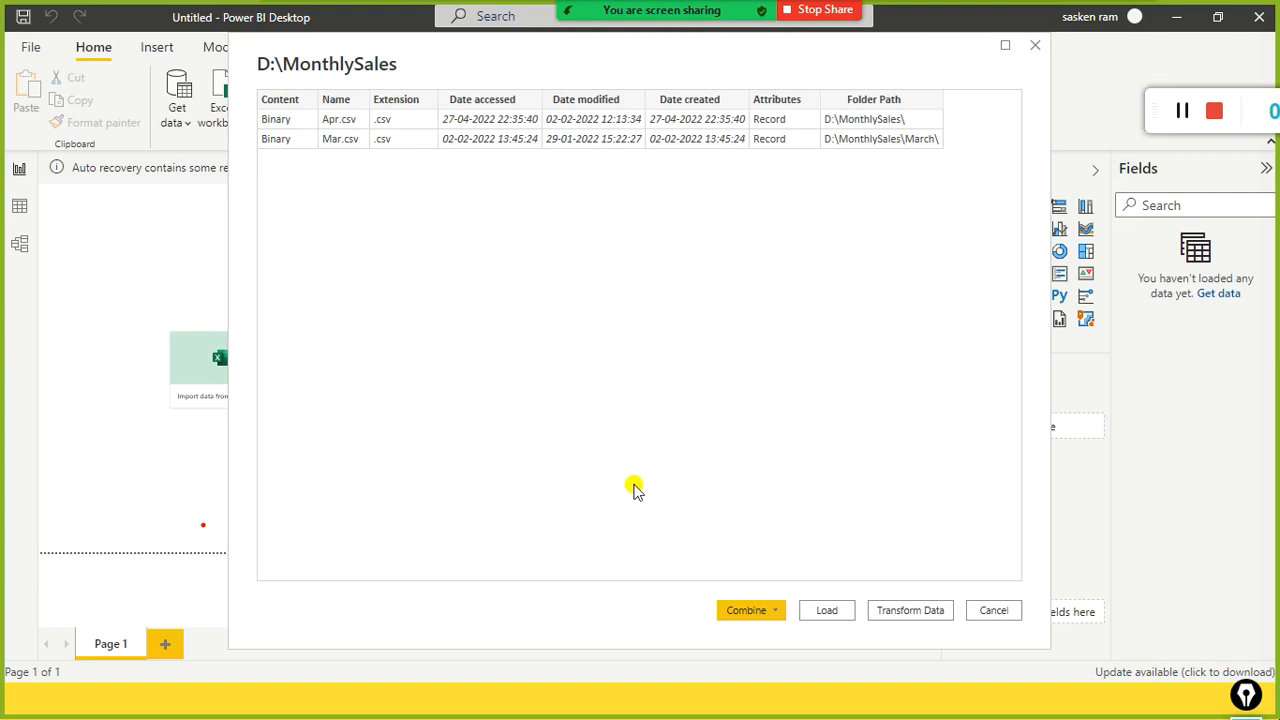
pyautogui.click(742, 613)
pyautogui.click(833, 548)
# Step: Open the MonthlySales folder query for editing and keep only its Content and Name columns
pyautogui.click(925, 617)
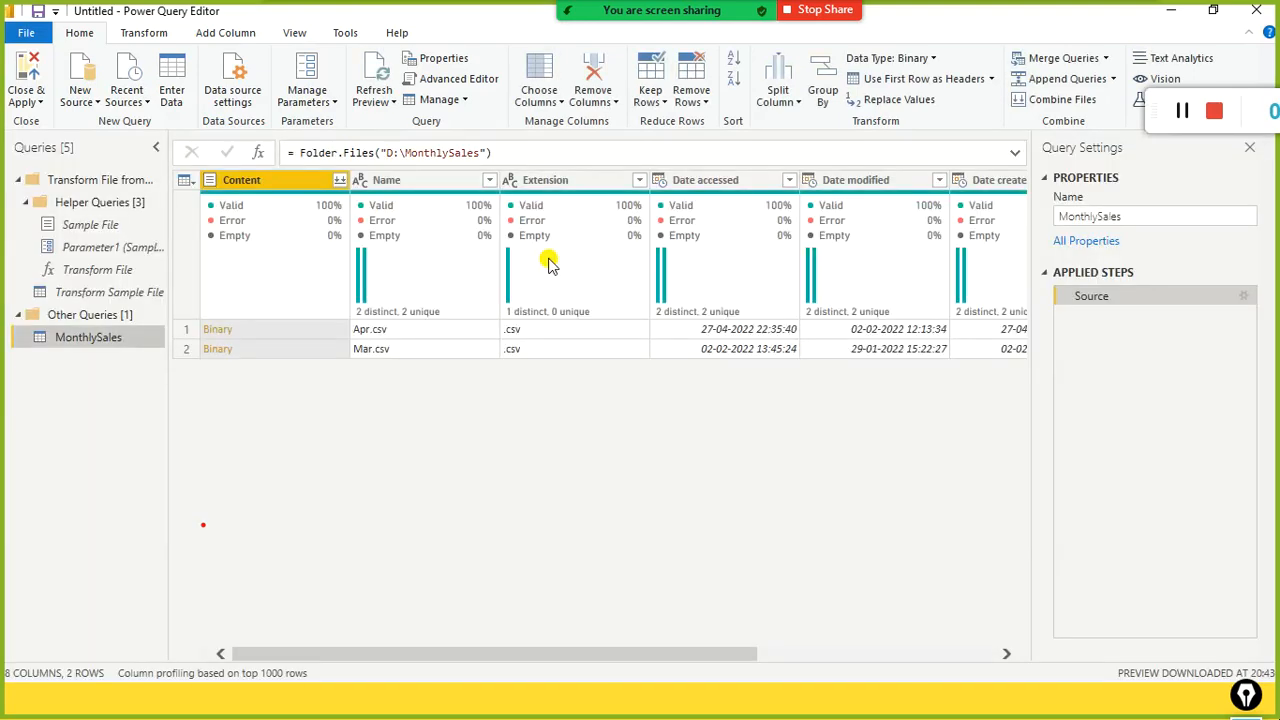
pyautogui.moveTo(548, 263)
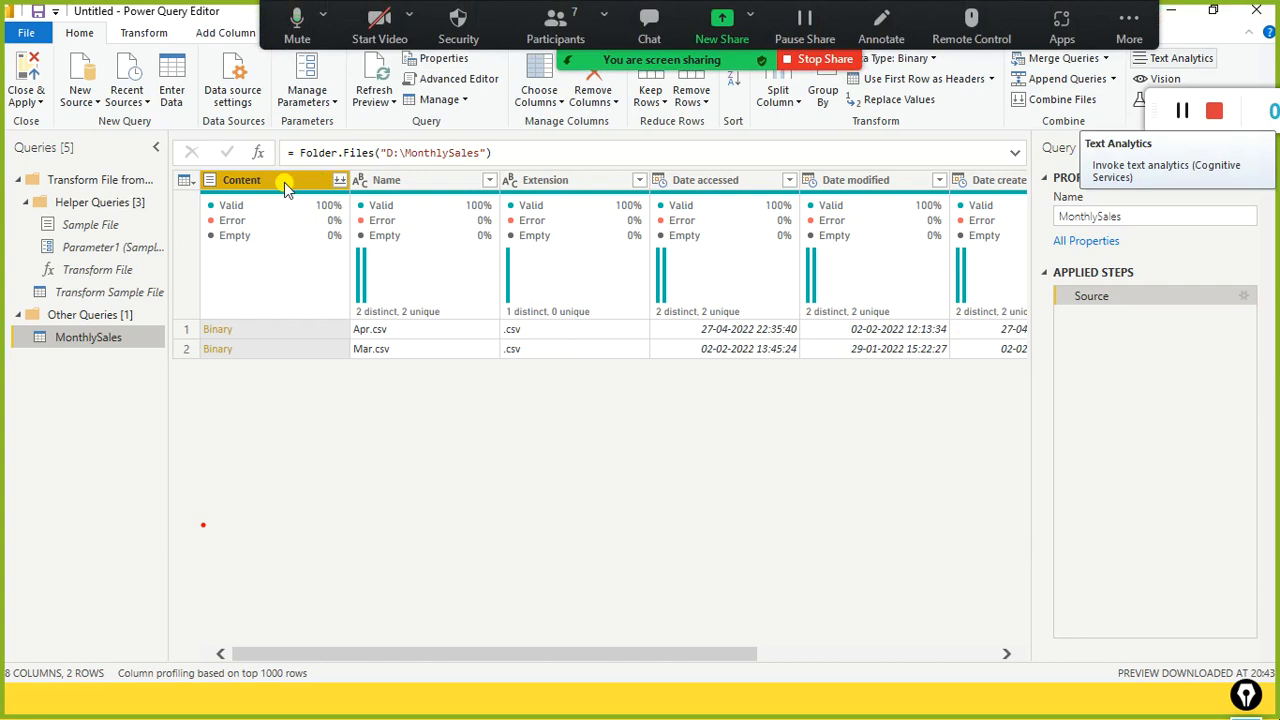
pyautogui.keyDown('ctrl'); pyautogui.click(385, 181); pyautogui.keyUp('ctrl')
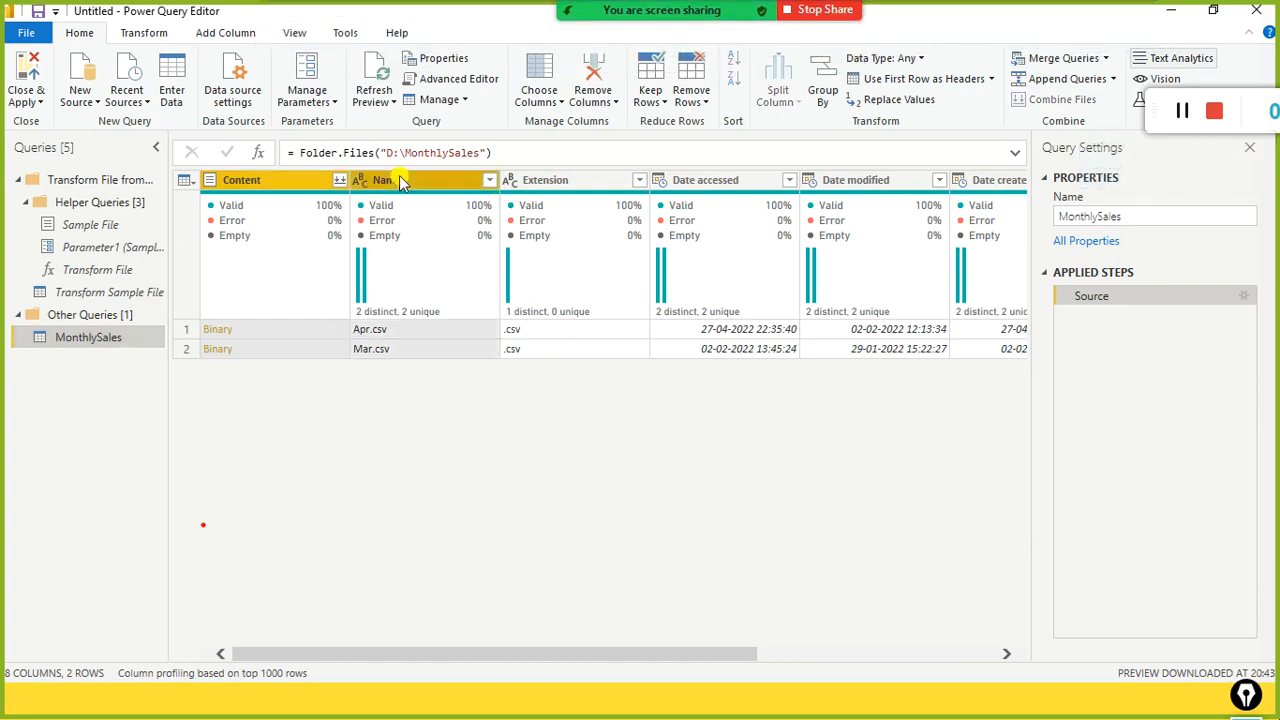
pyautogui.rightClick(455, 194)
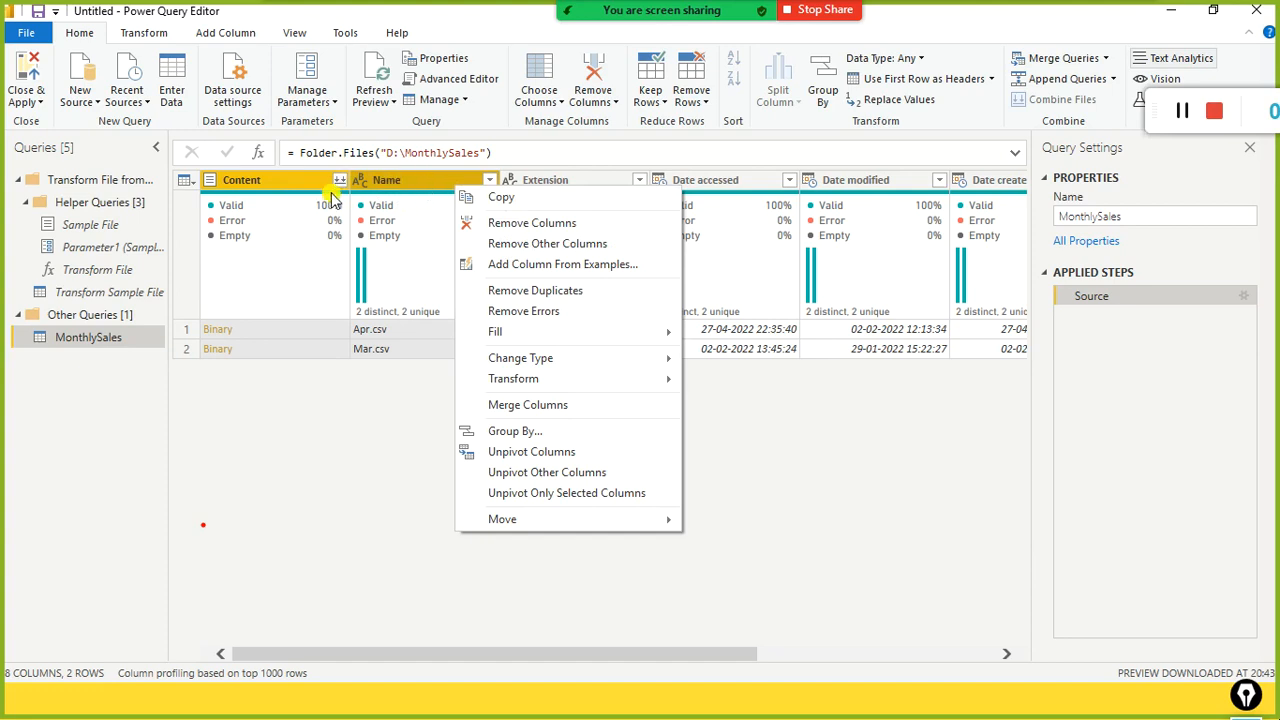
pyautogui.click(514, 245)
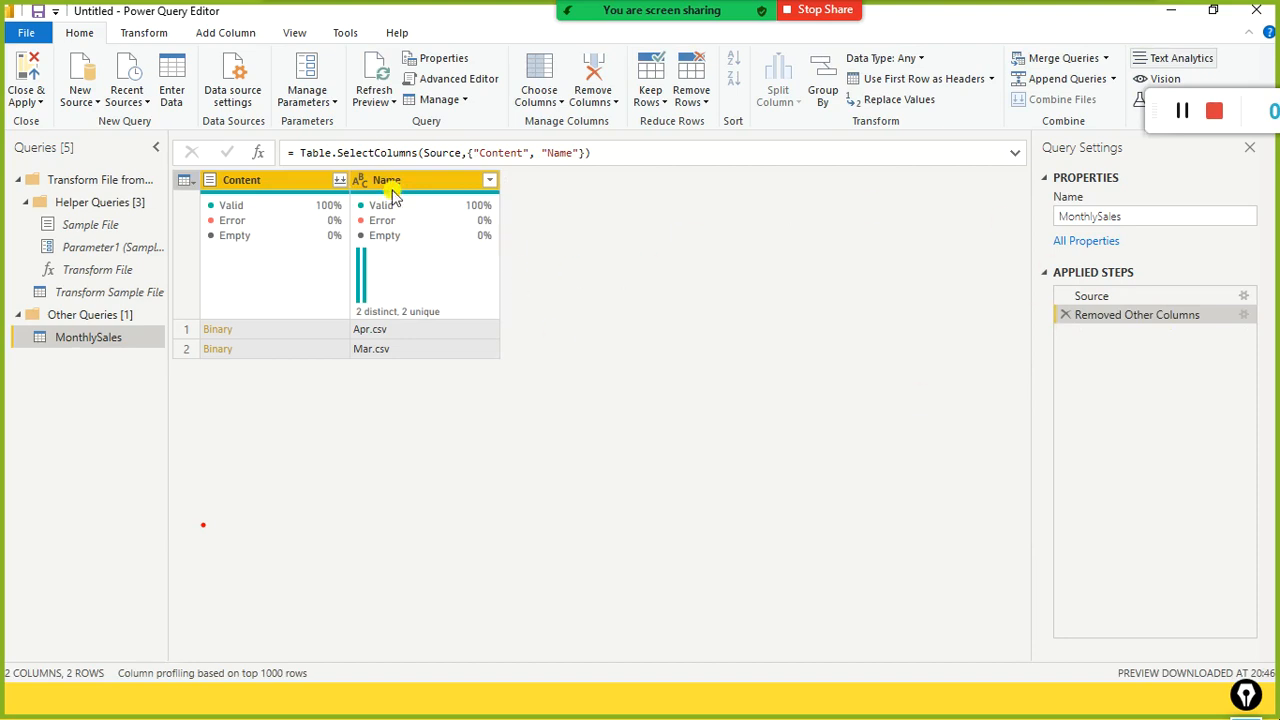
# Step: Try Combine Files on Content, checking sample file, Western European encoding and Colon delimiter, then cancel
pyautogui.click(340, 186)
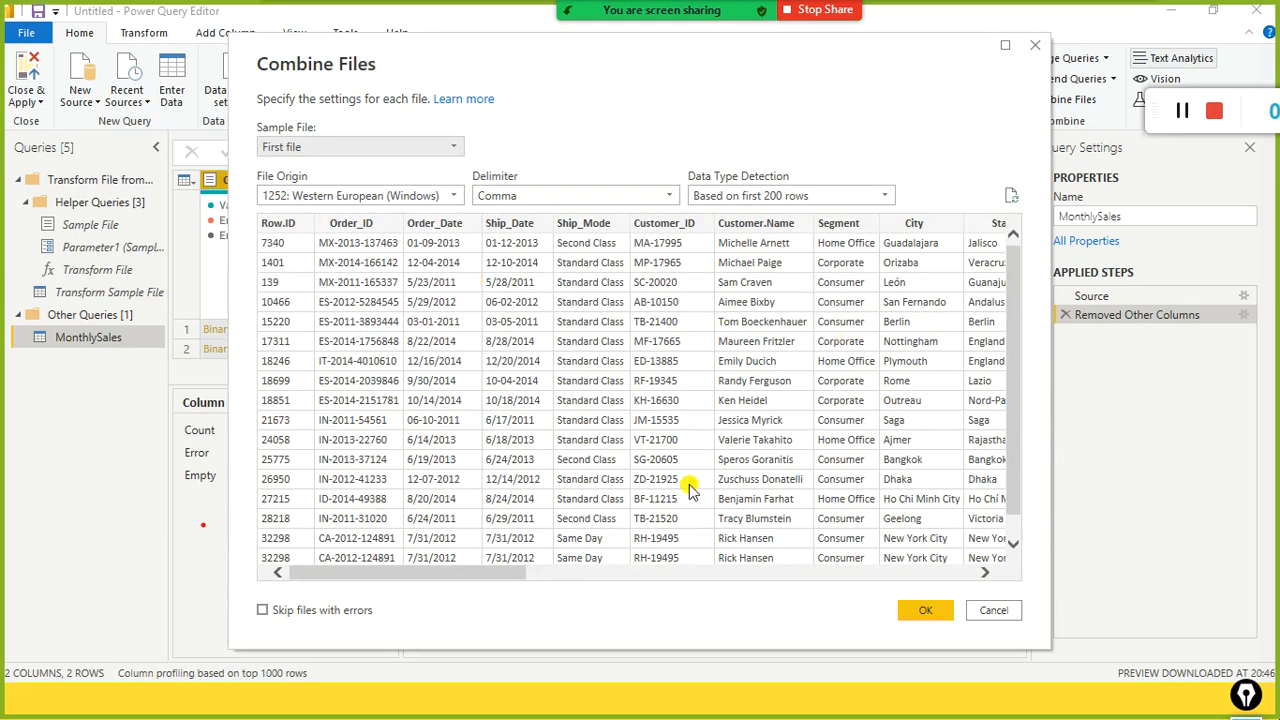
pyautogui.moveTo(462, 580); pyautogui.dragTo(423, 517)
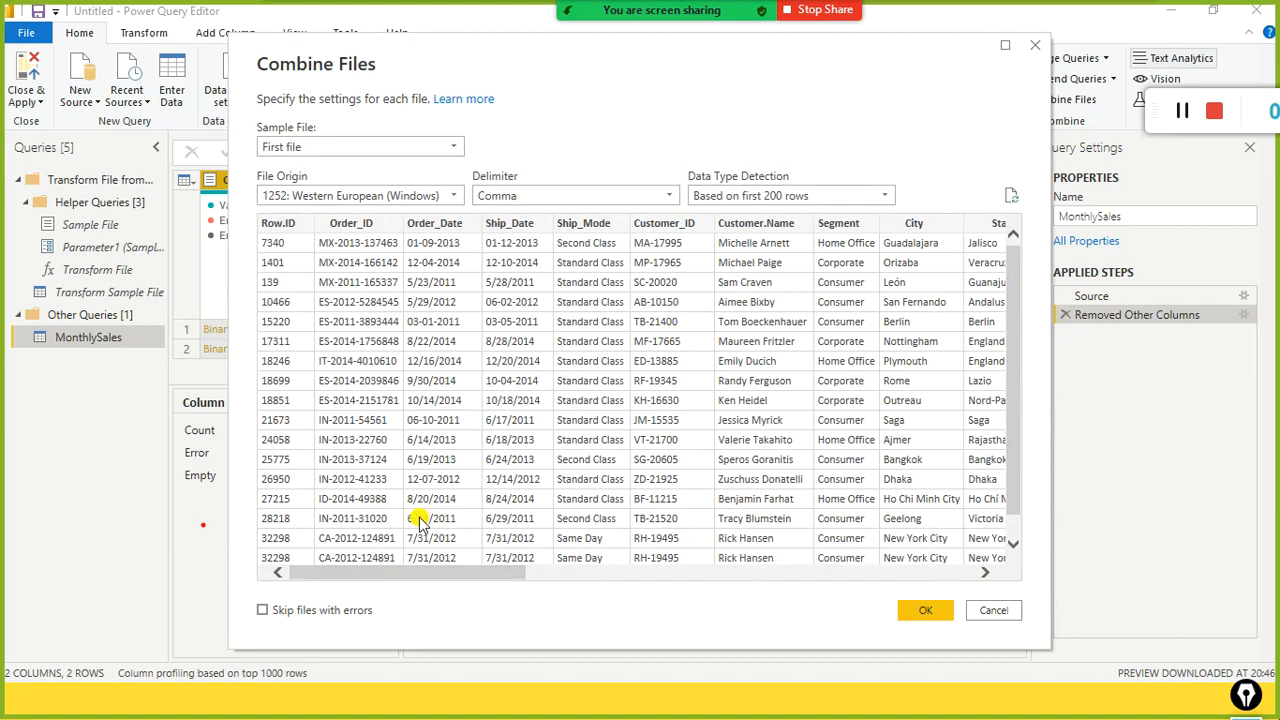
pyautogui.click(452, 140)
pyautogui.click(452, 145)
pyautogui.click(463, 199)
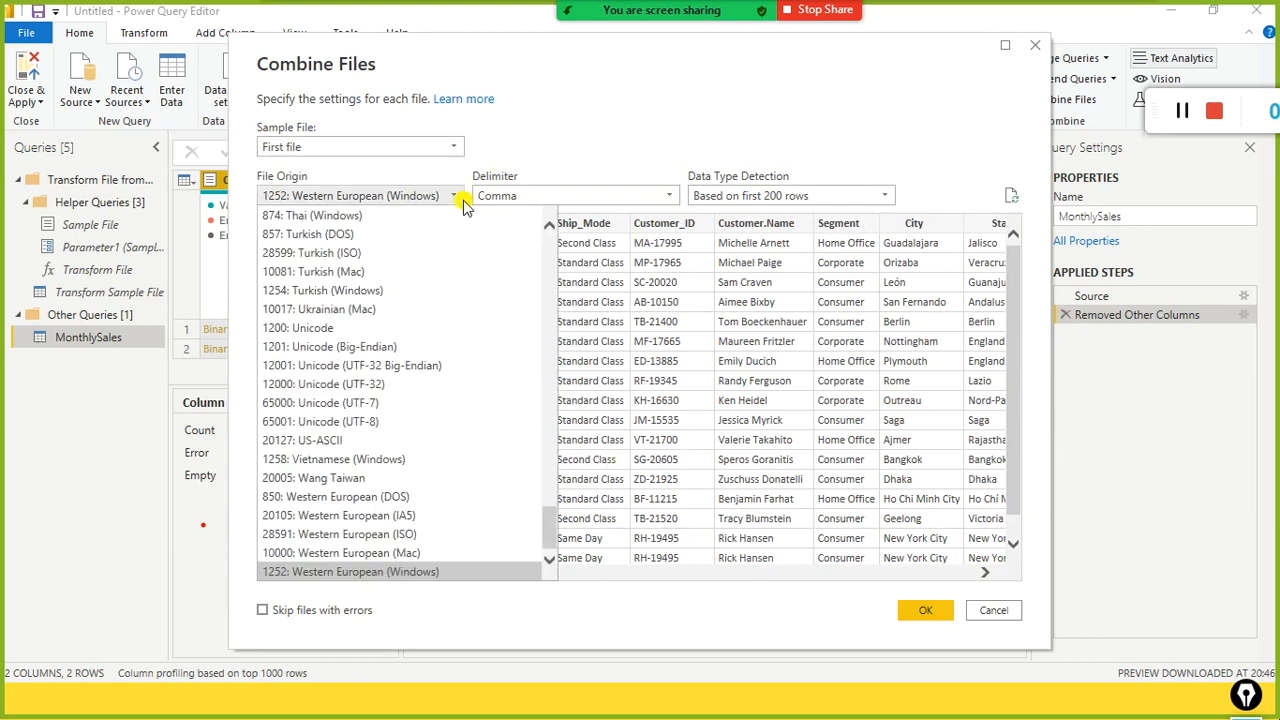
pyautogui.click(463, 198)
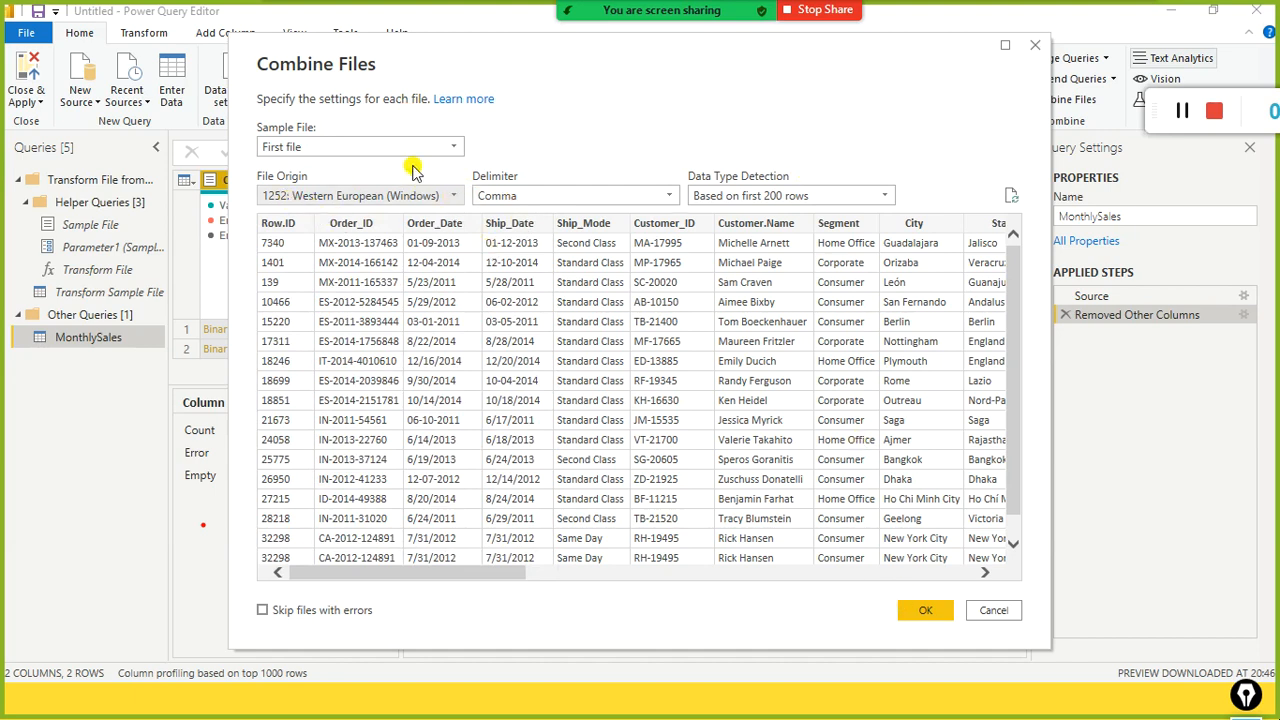
pyautogui.click(668, 200)
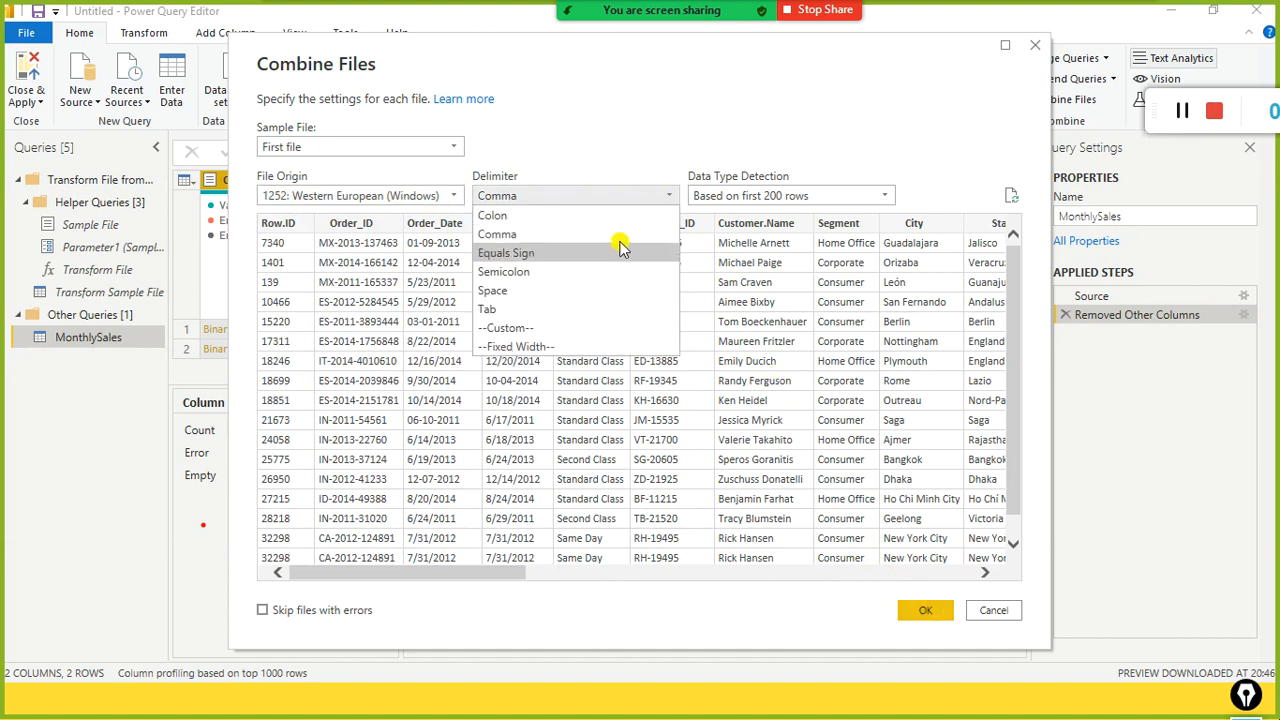
pyautogui.click(592, 218)
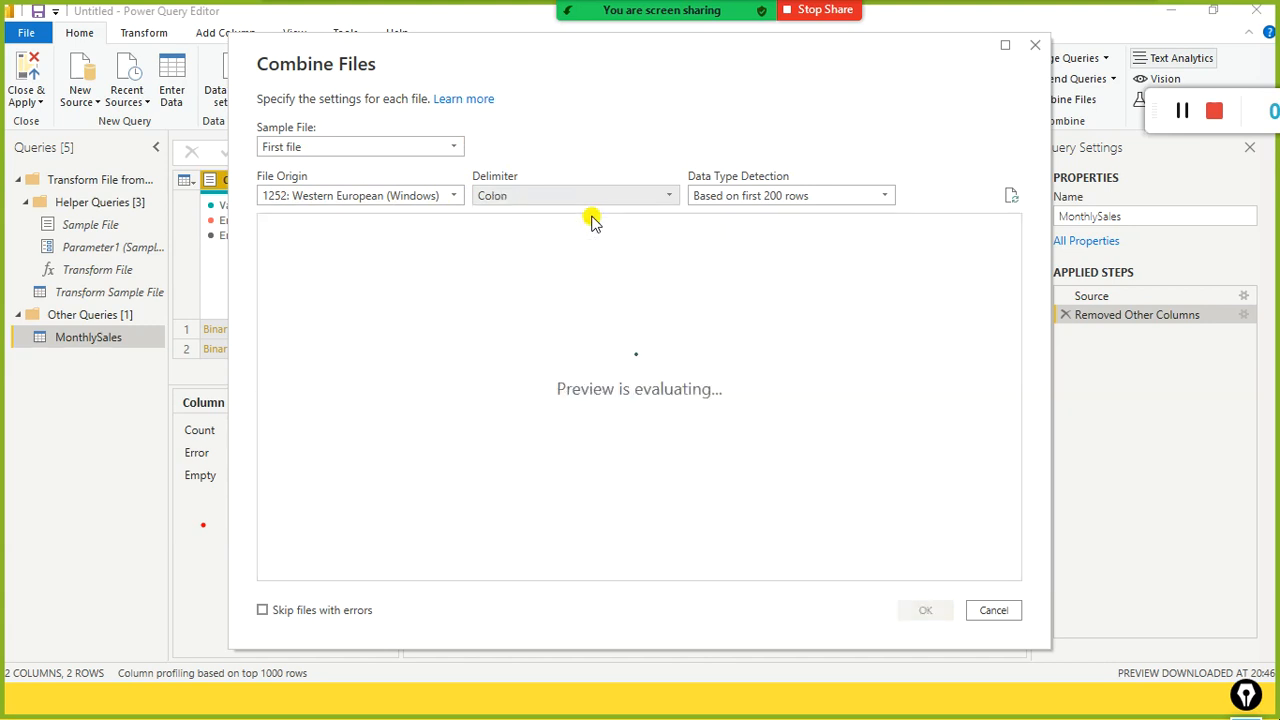
pyautogui.click(670, 198)
pyautogui.click(993, 611)
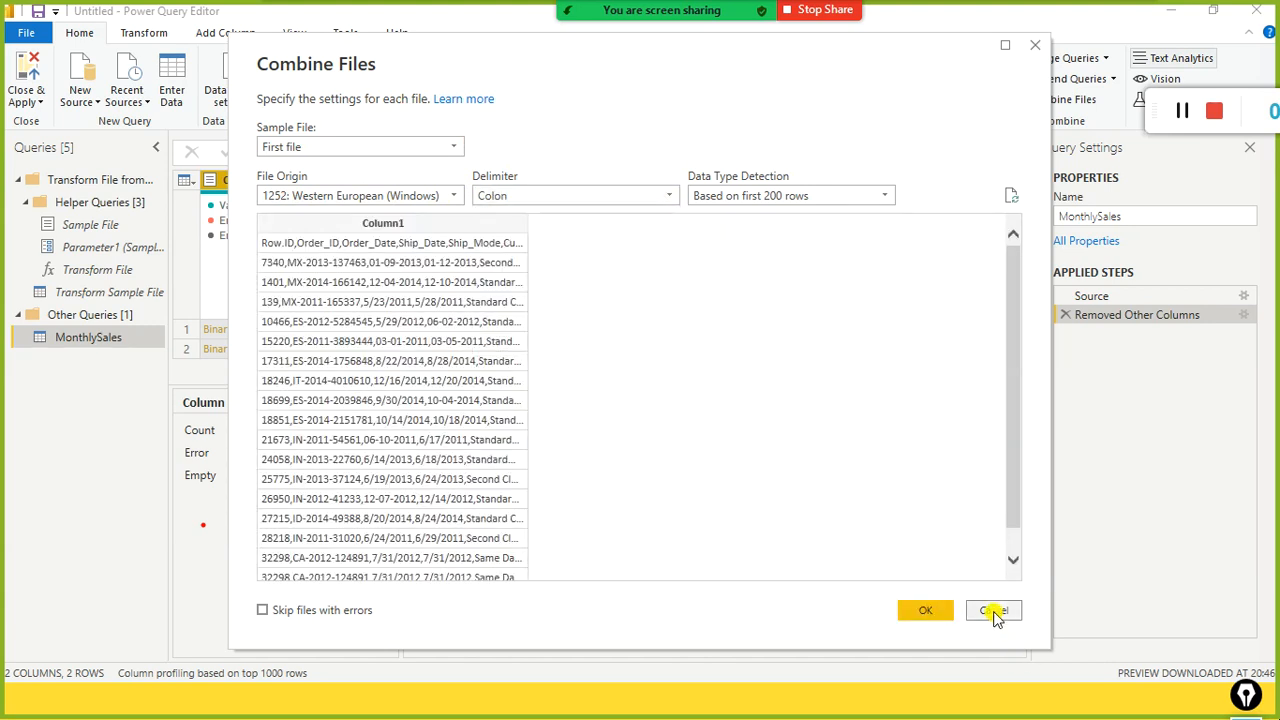
pyautogui.click(994, 611)
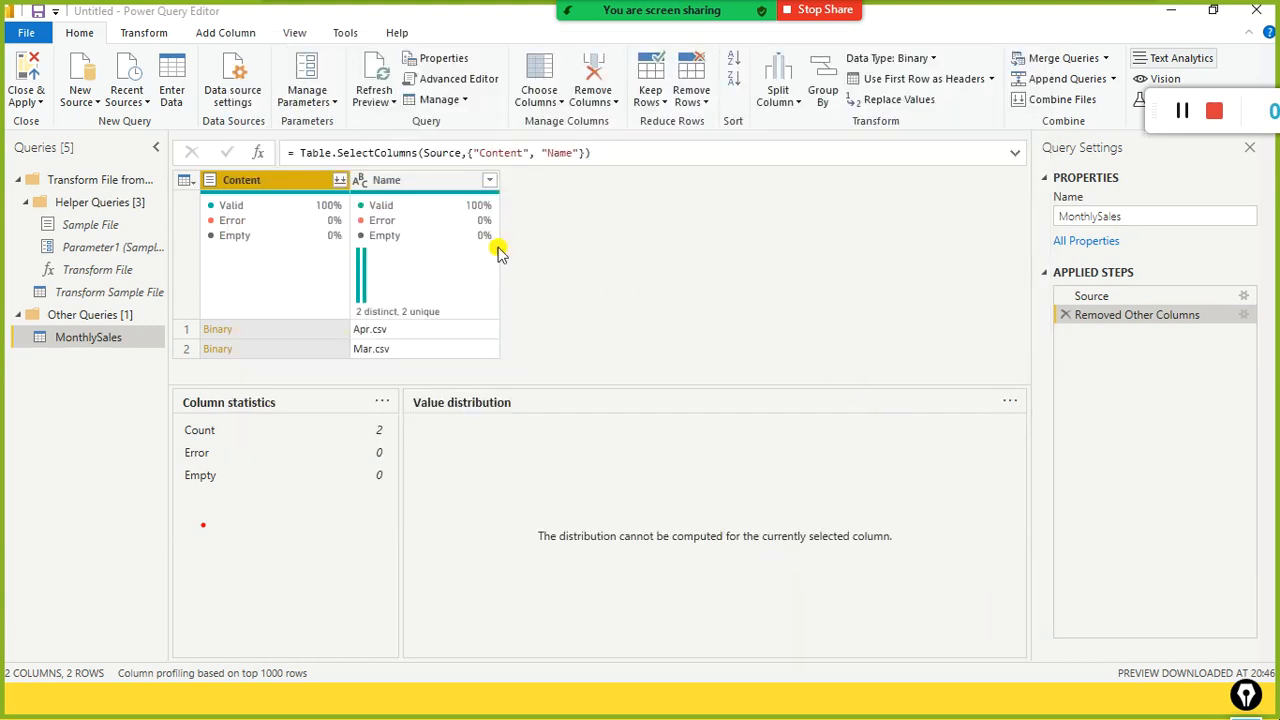
# Step: Combine the files from the Content column using the Comma delimiter
pyautogui.click(343, 183)
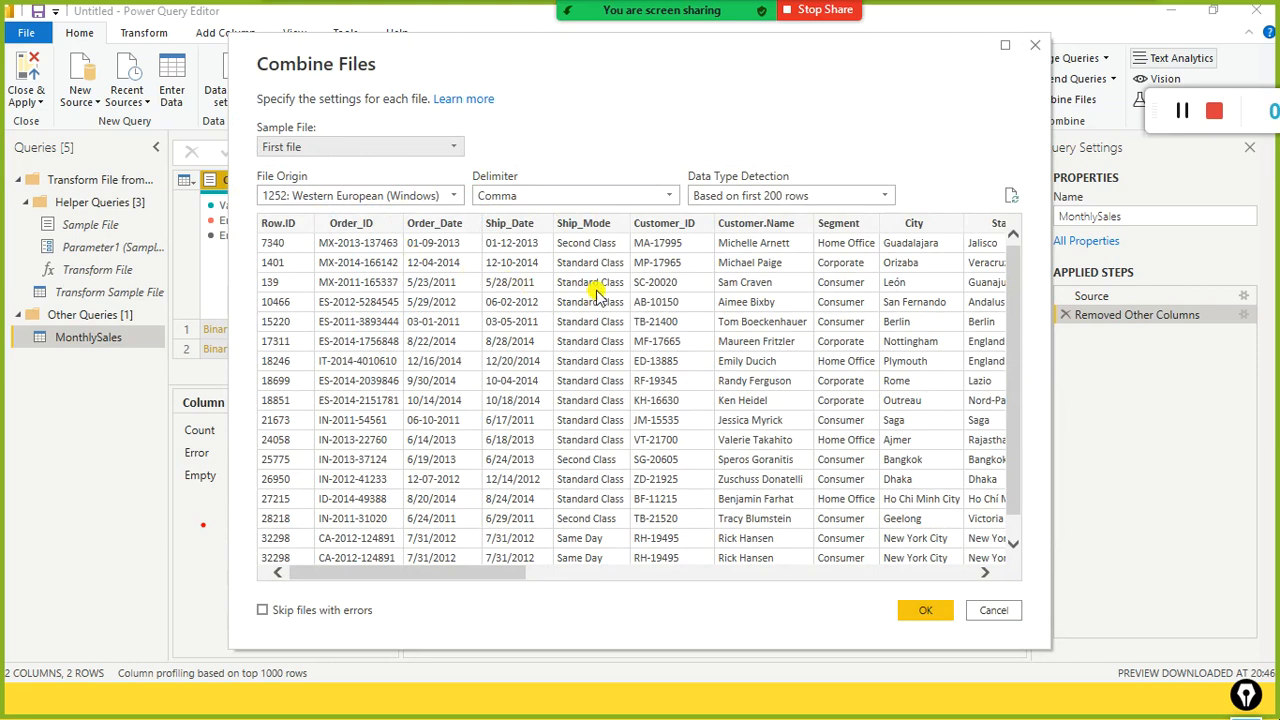
pyautogui.click(669, 197)
pyautogui.click(669, 197)
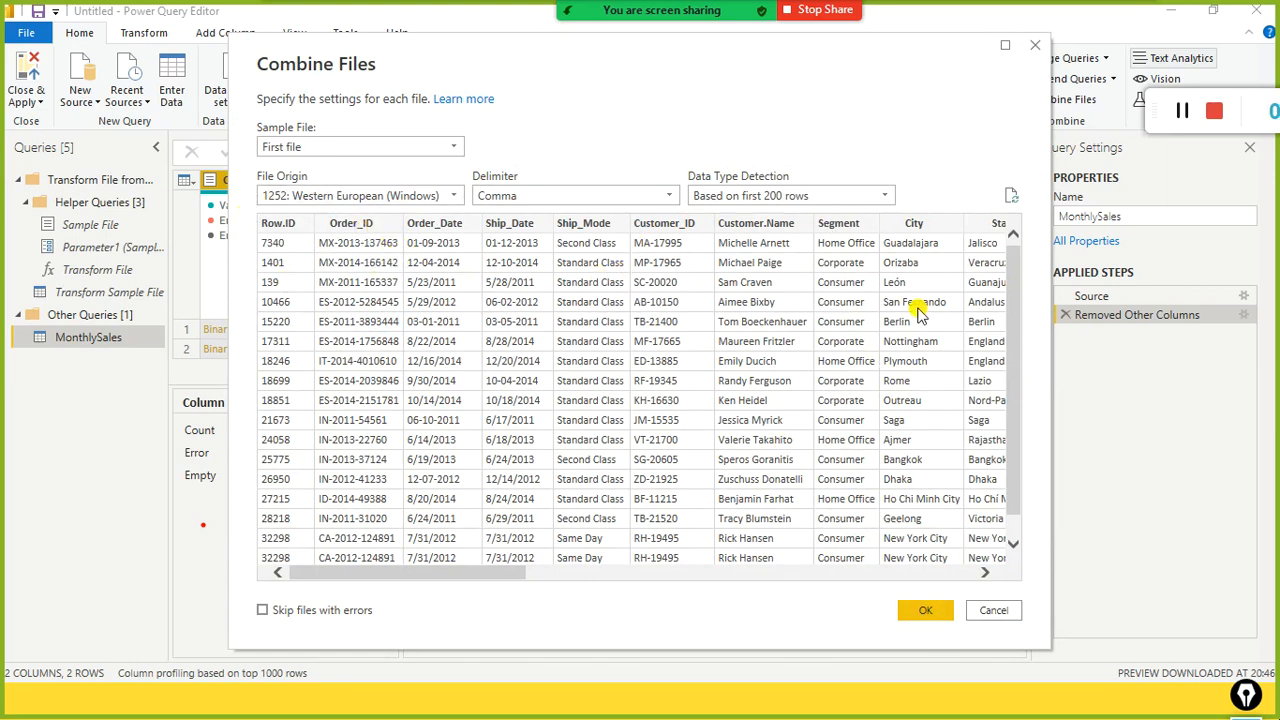
pyautogui.click(921, 611)
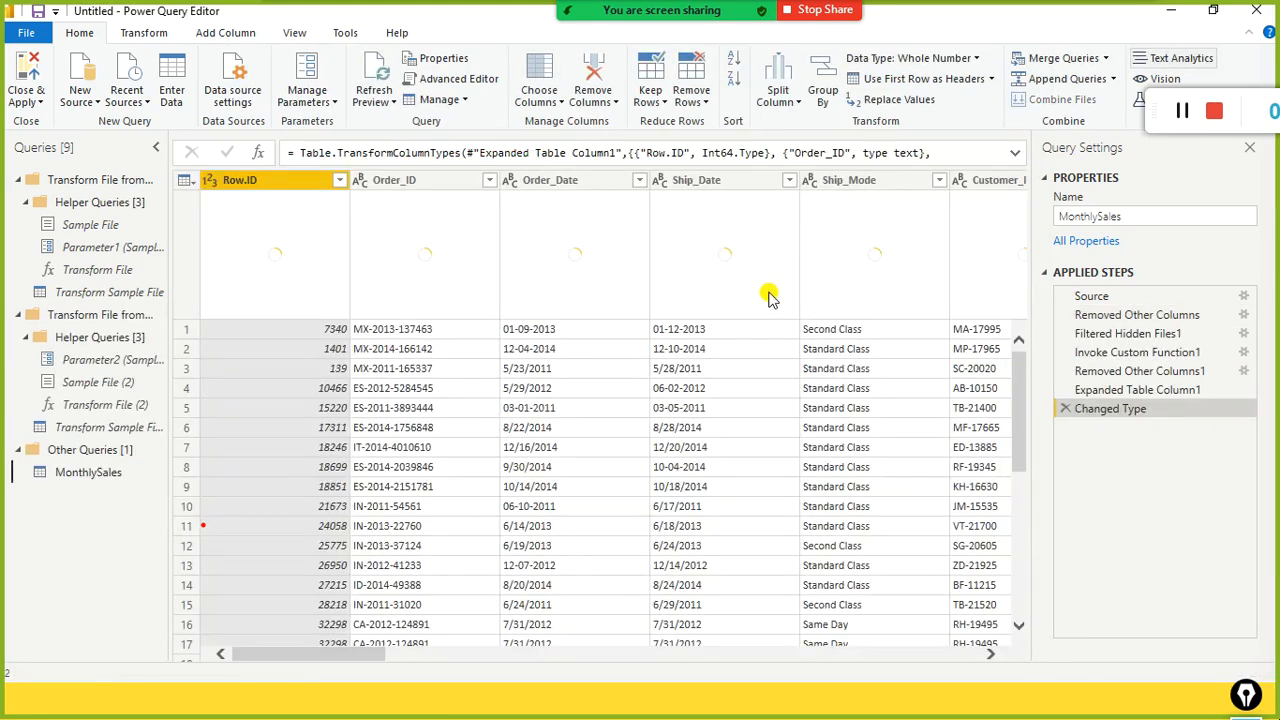
# Step: Remove the Row.ID column from MonthlySales, then Close & Apply the changes
pyautogui.moveTo(770, 295)
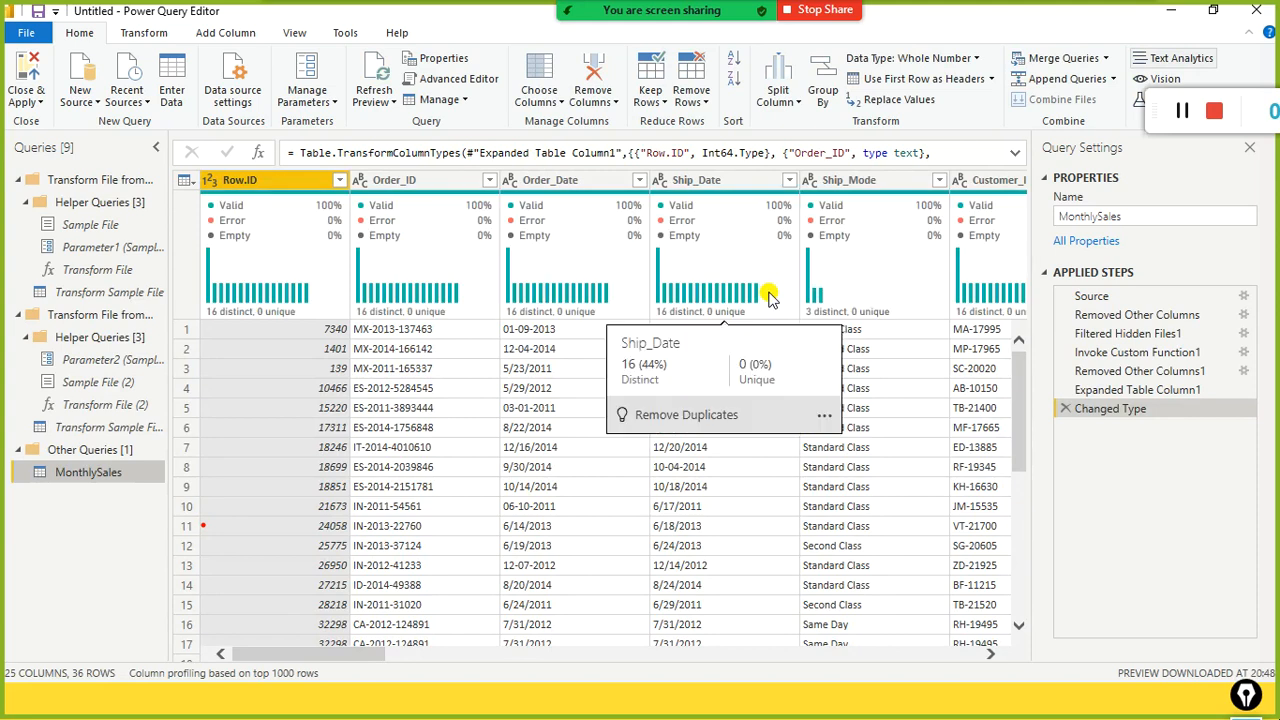
pyautogui.rightClick(260, 182)
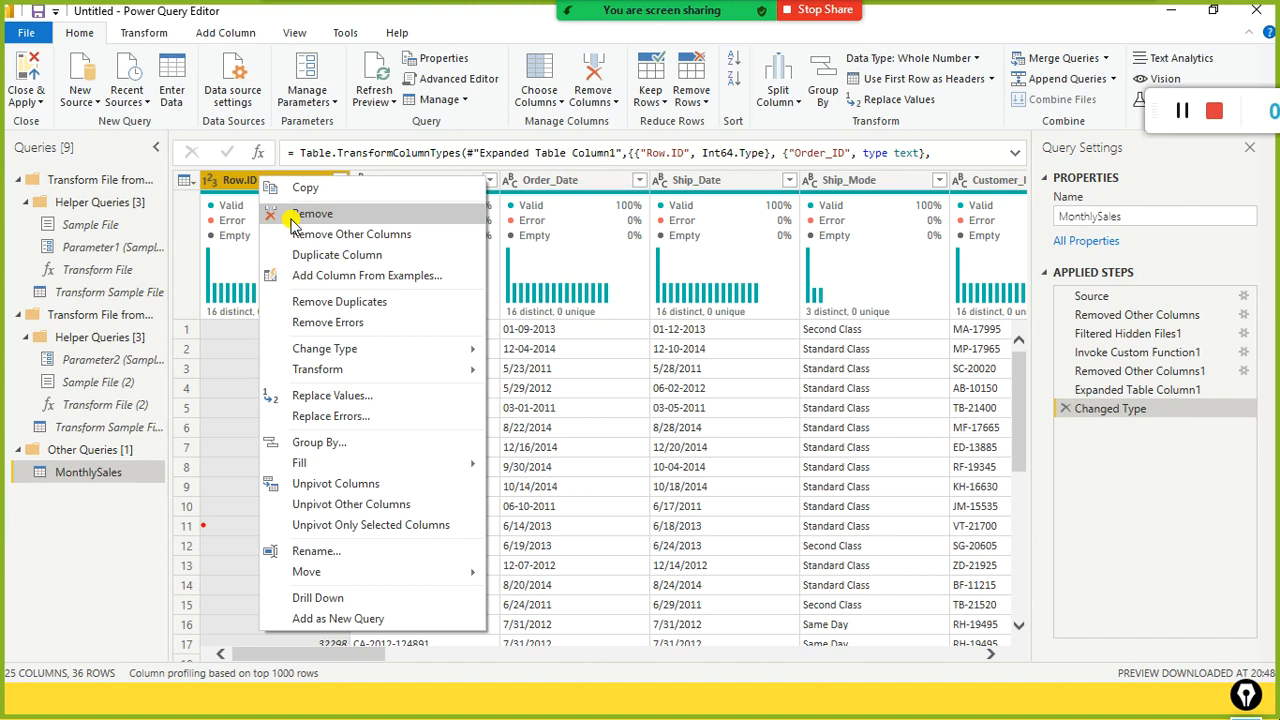
pyautogui.click(293, 218)
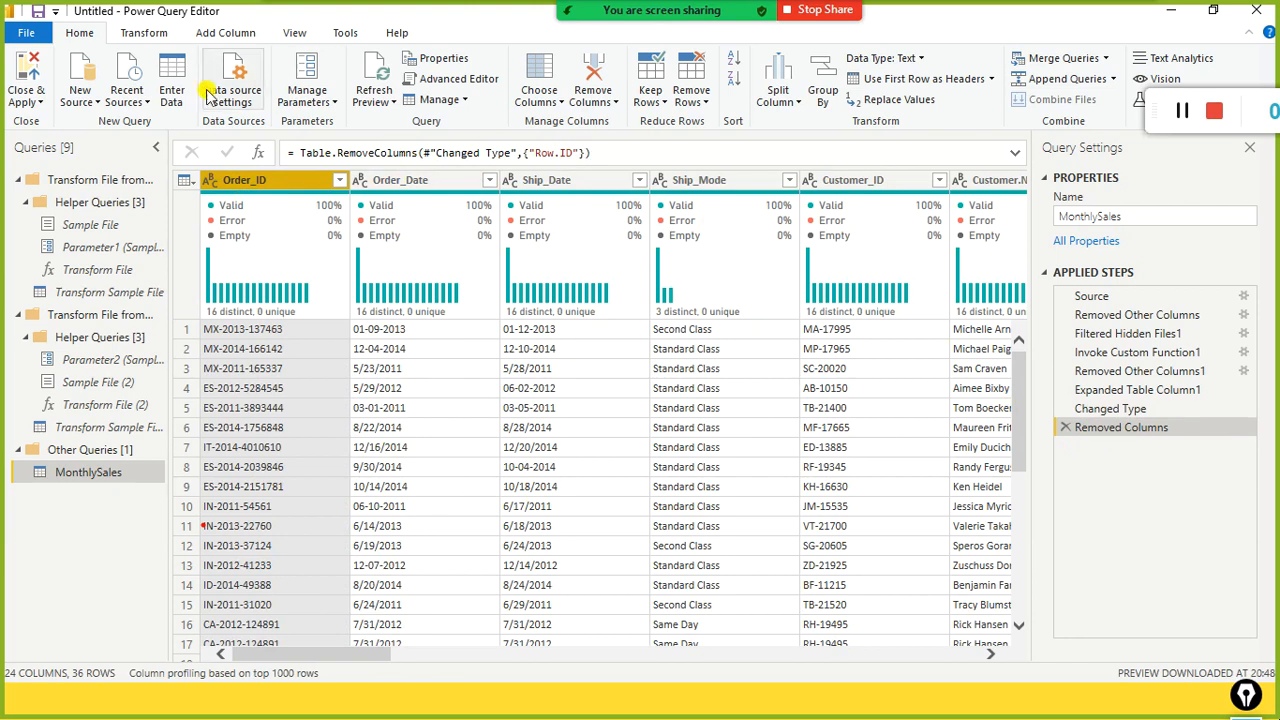
pyautogui.click(37, 104)
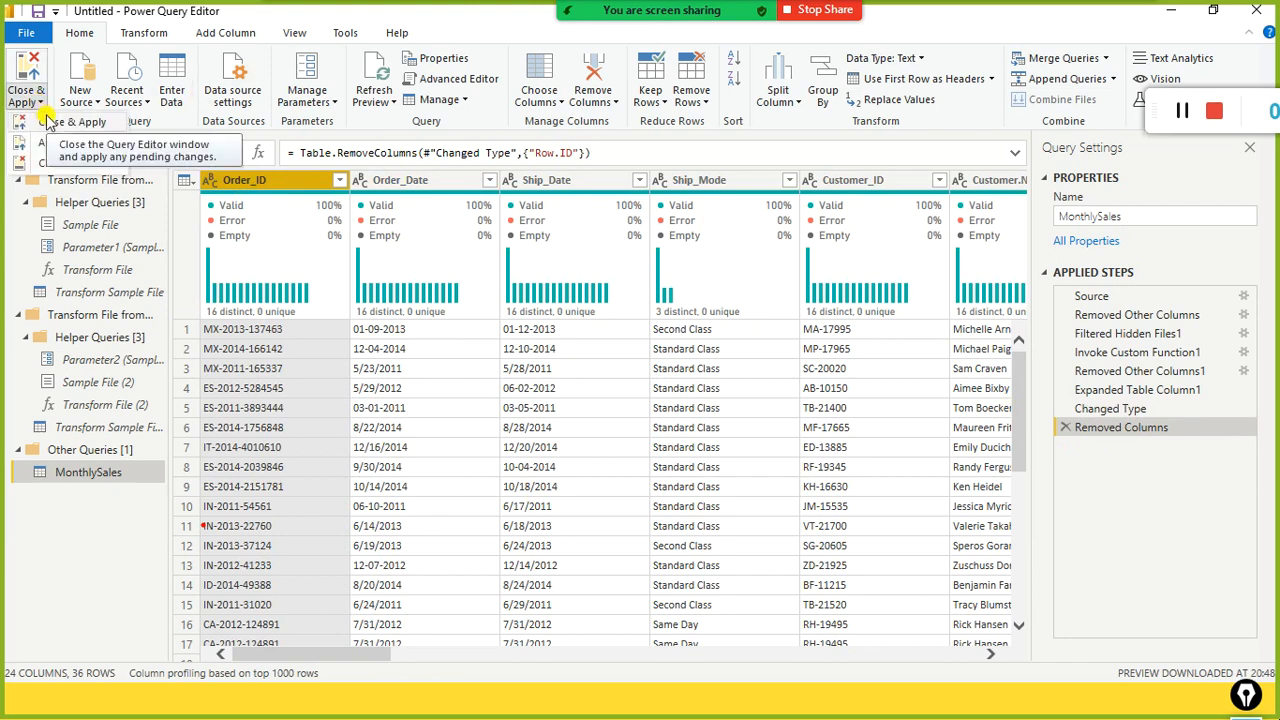
pyautogui.click(47, 121)
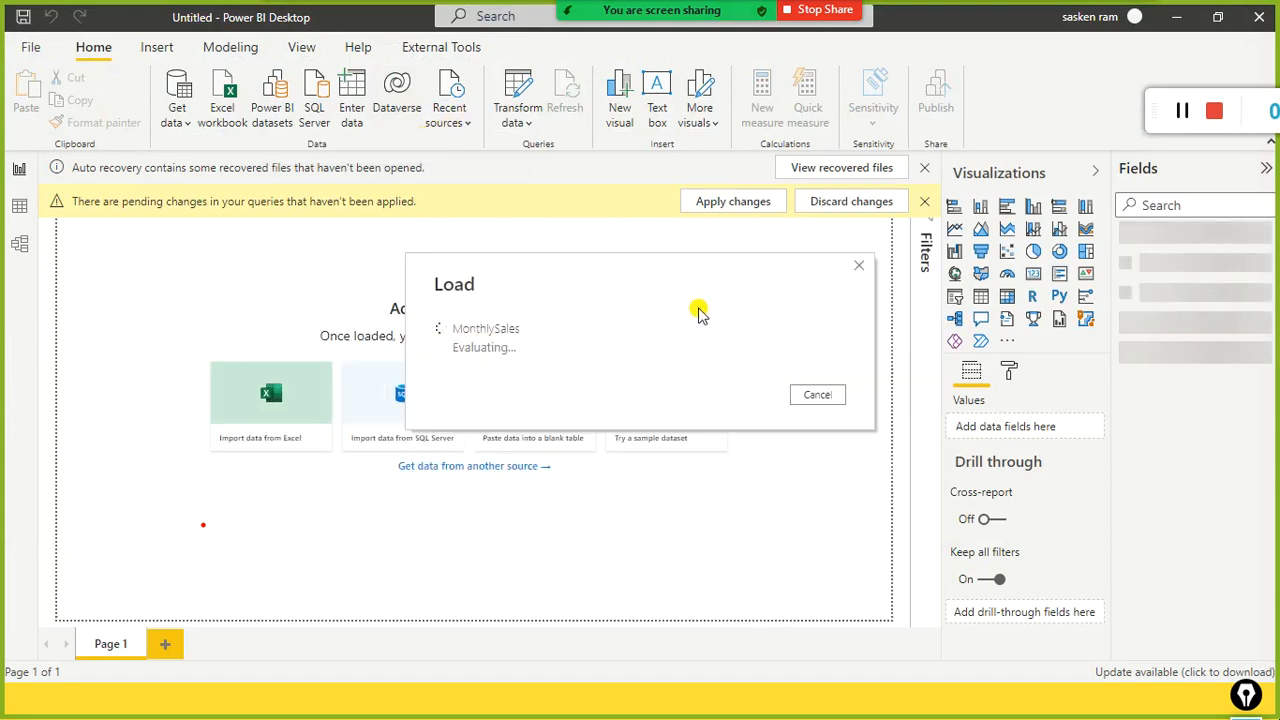
# Step: Expand MonthlySales in the Fields pane to list Category, City, Order_Date and Sales
pyautogui.moveTo(943, 106); pyautogui.dragTo(208, 477)
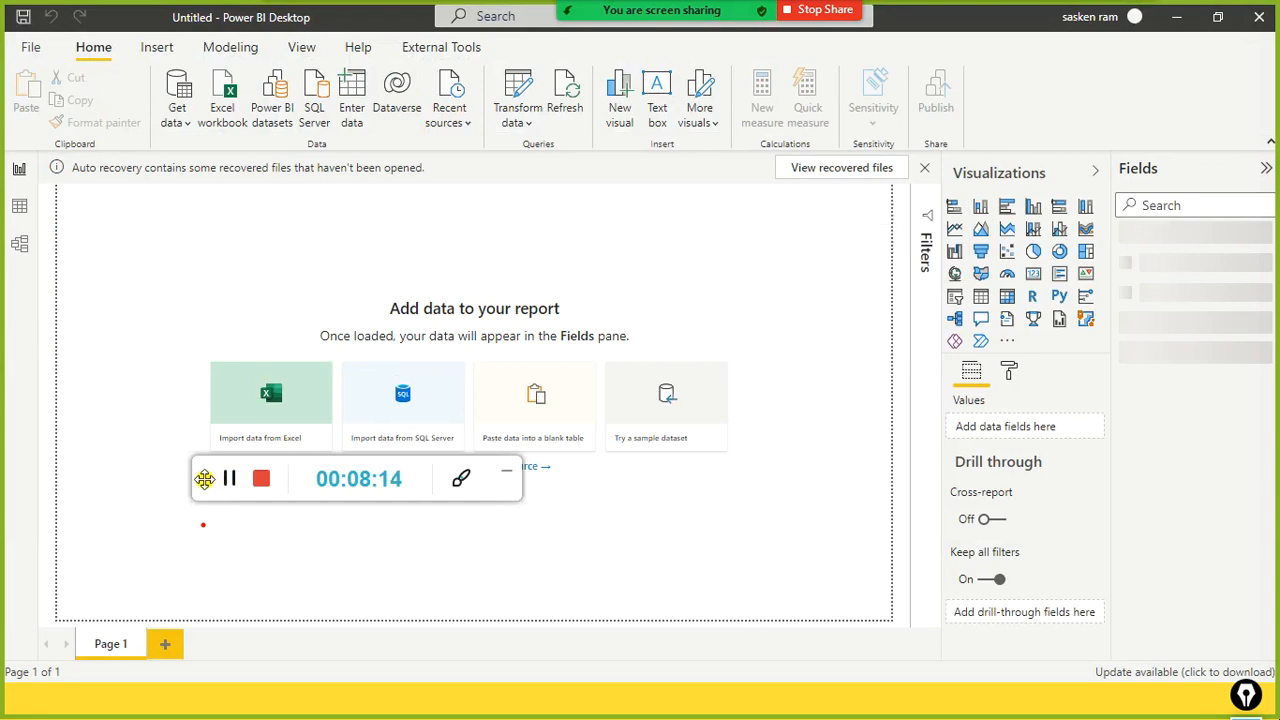
pyautogui.moveTo(195, 488); pyautogui.dragTo(994, 95)
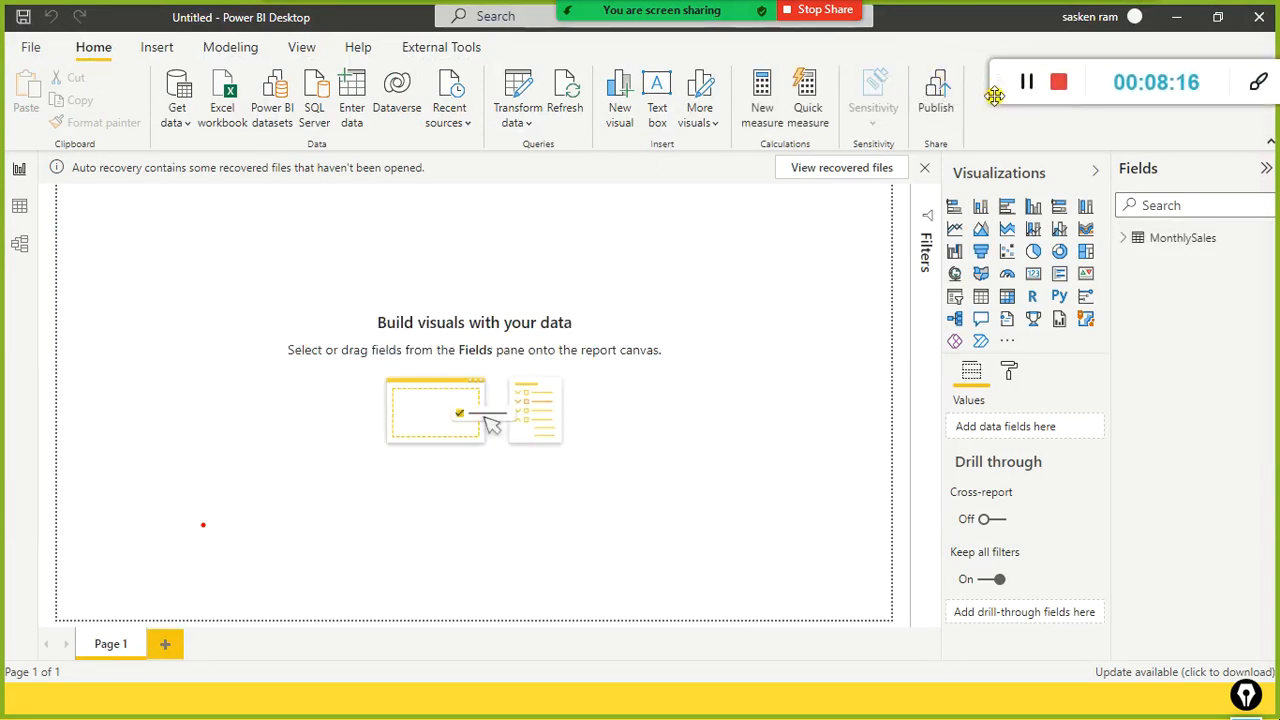
pyautogui.click(1124, 246)
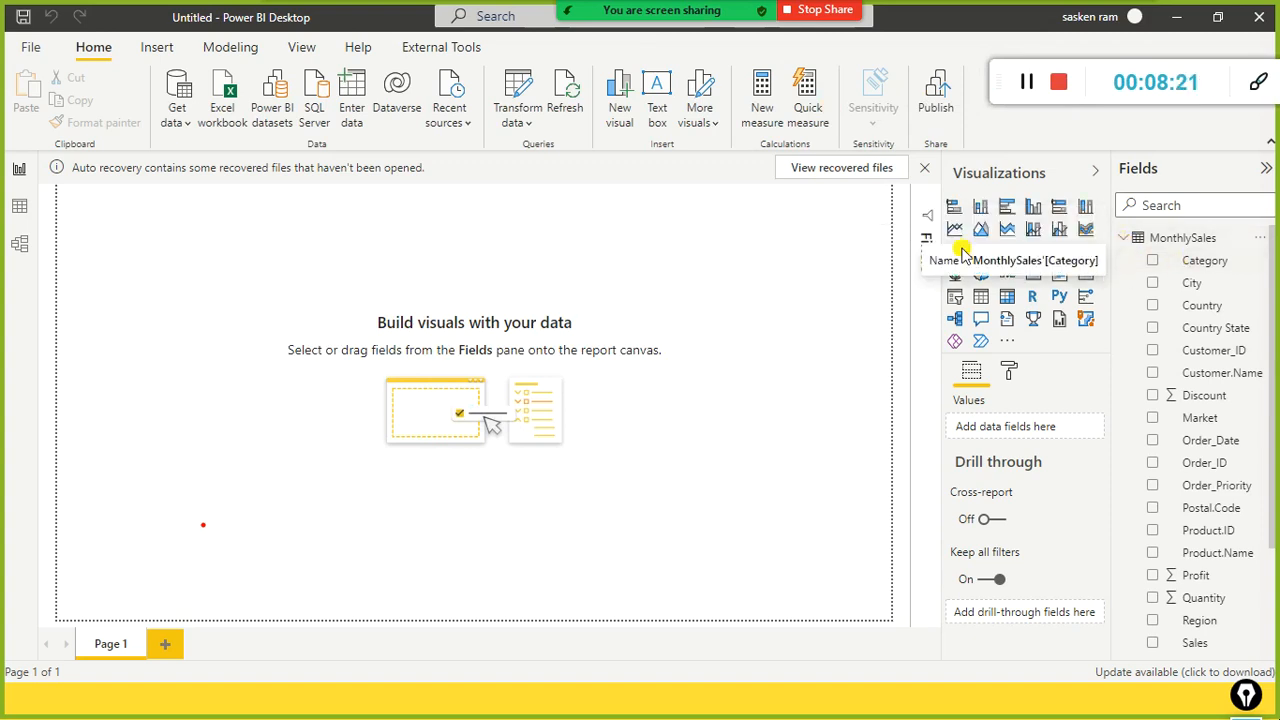
# Step: Add a blank table visual and position it toward the top-left of the canvas
pyautogui.click(982, 305)
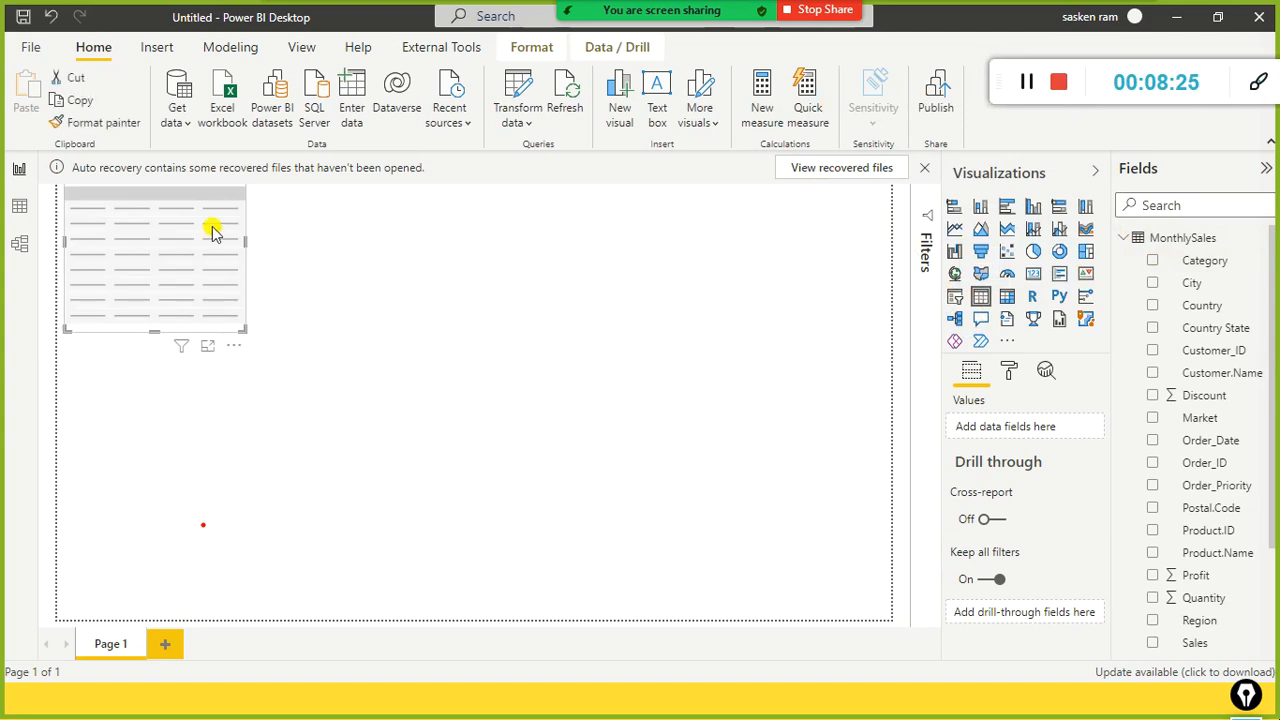
pyautogui.moveTo(171, 194); pyautogui.dragTo(455, 410)
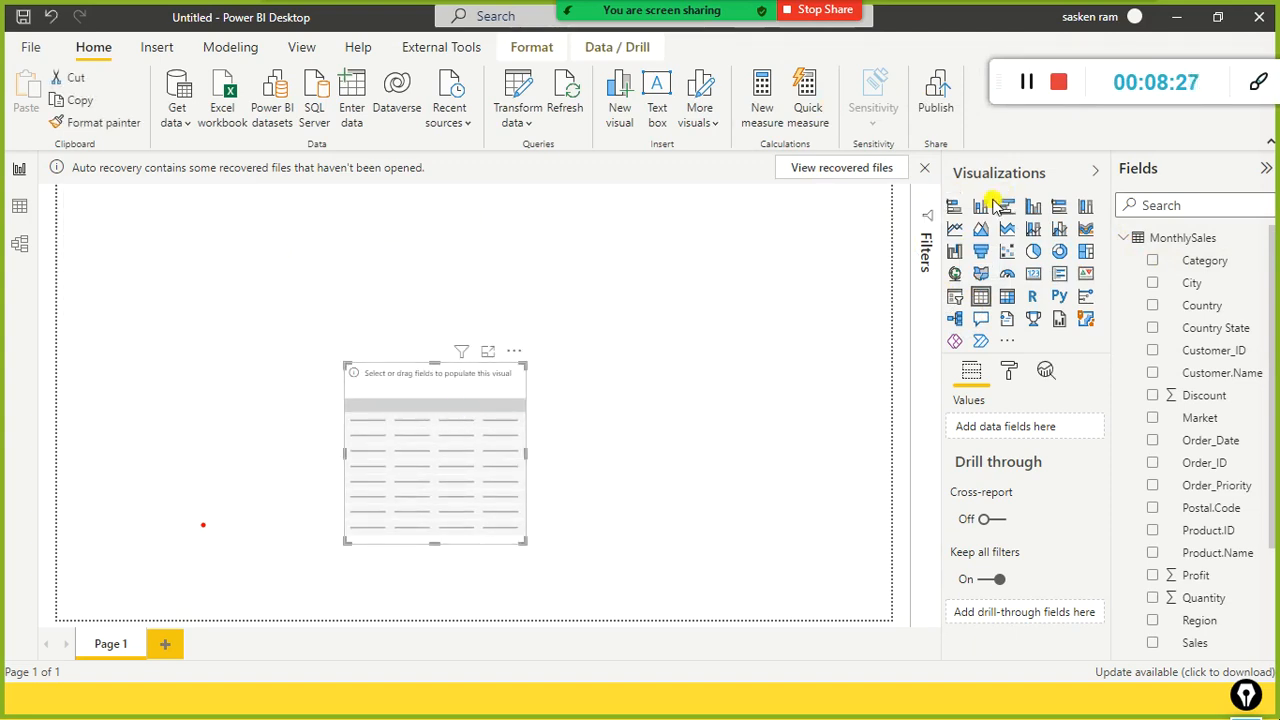
pyautogui.moveTo(928, 152)
pyautogui.mouseDown()
pyautogui.moveTo(1058, 204)
pyautogui.moveTo(1066, 194)
pyautogui.mouseUp()
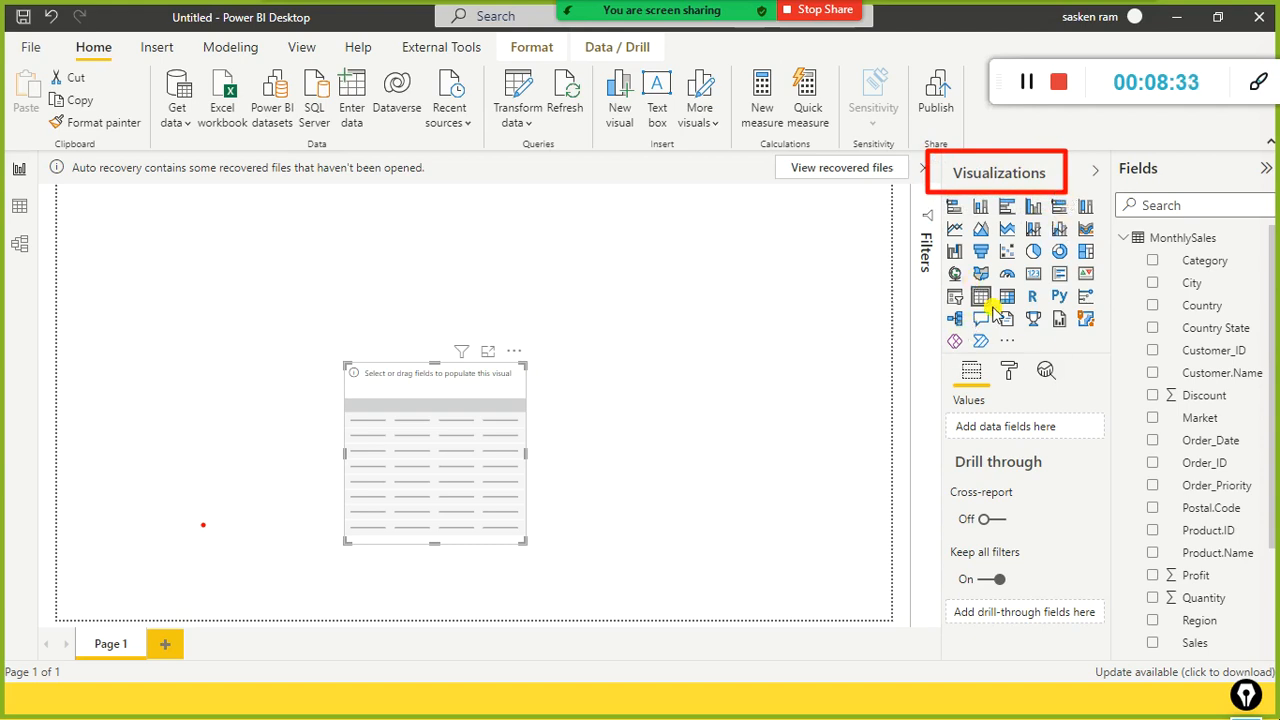
pyautogui.moveTo(849, 321); pyautogui.dragTo(962, 298)
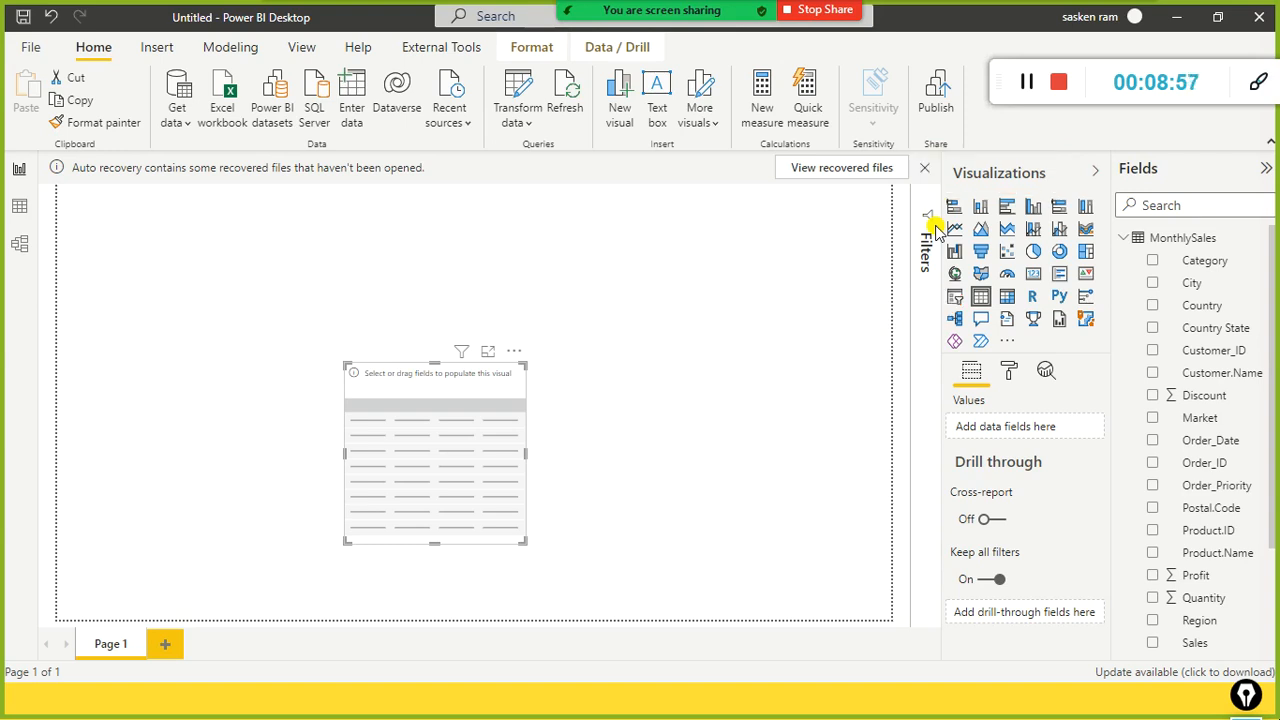
pyautogui.moveTo(520, 387); pyautogui.dragTo(447, 318)
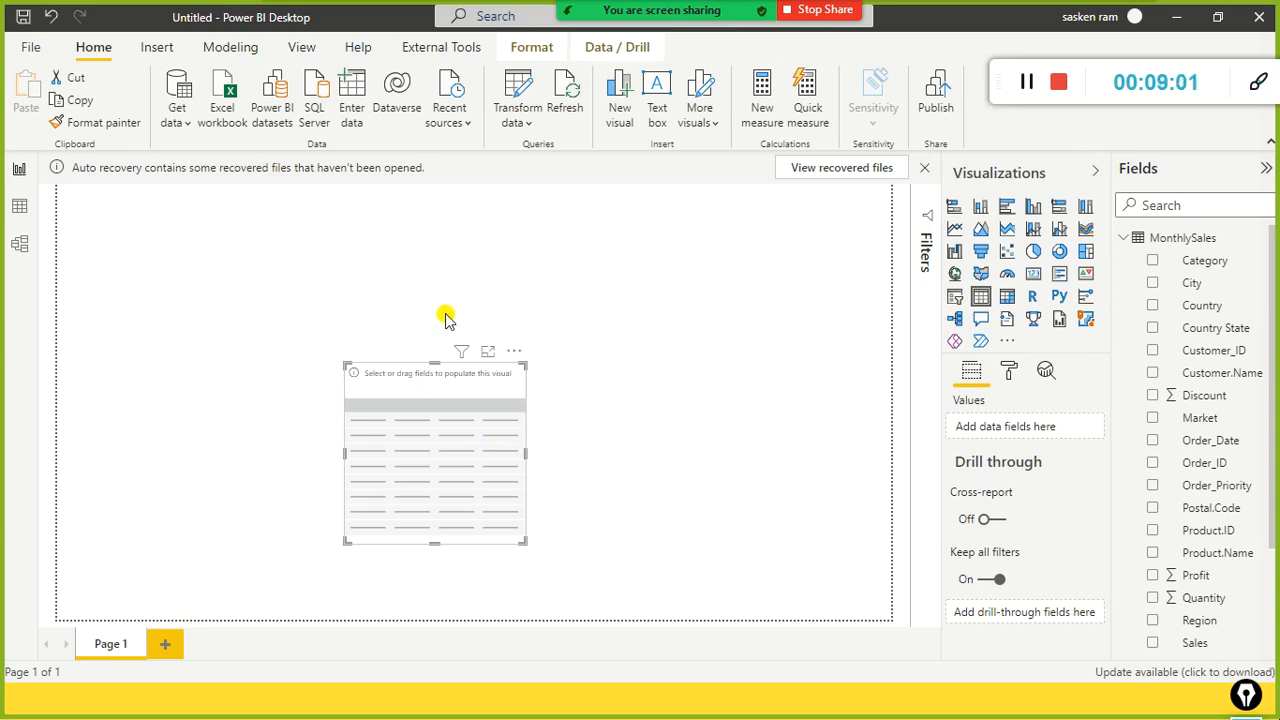
pyautogui.moveTo(468, 372); pyautogui.dragTo(329, 272)
# Step: Add the Category field to the table and view the 36-row MonthlySales data
pyautogui.moveTo(1170, 258); pyautogui.dragTo(269, 323)
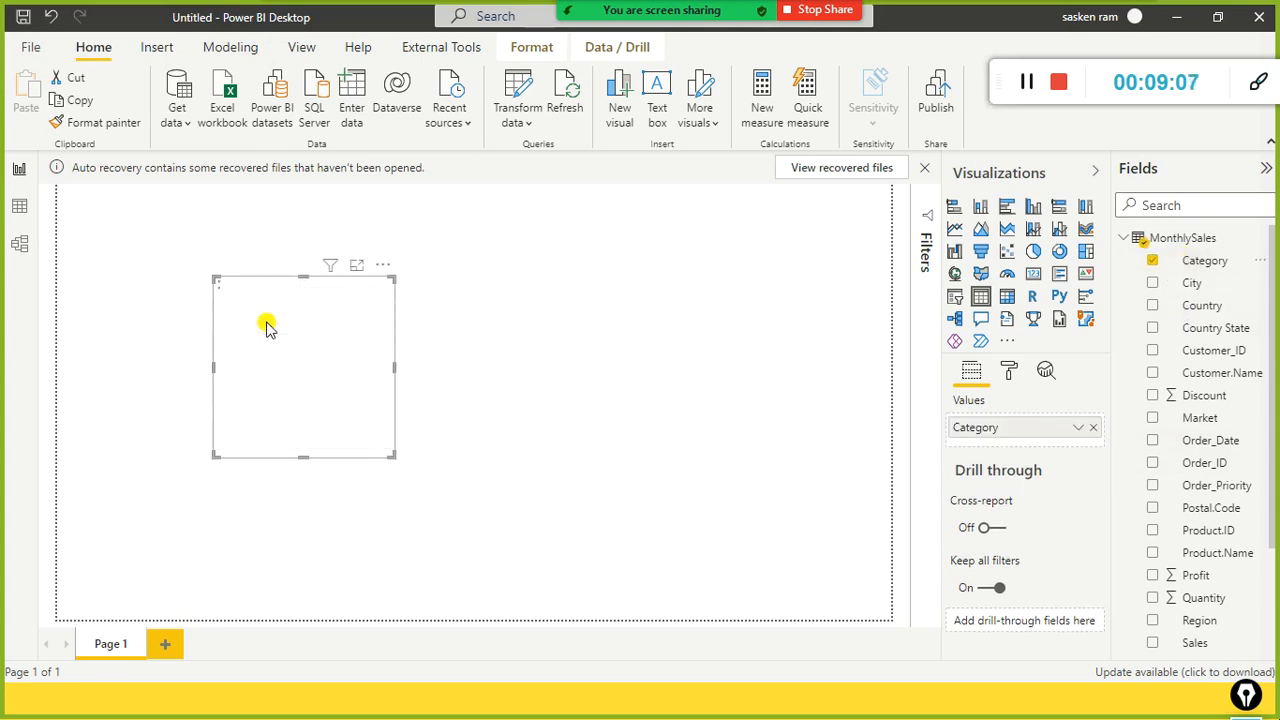
pyautogui.scroll(-3, 1226, 390)
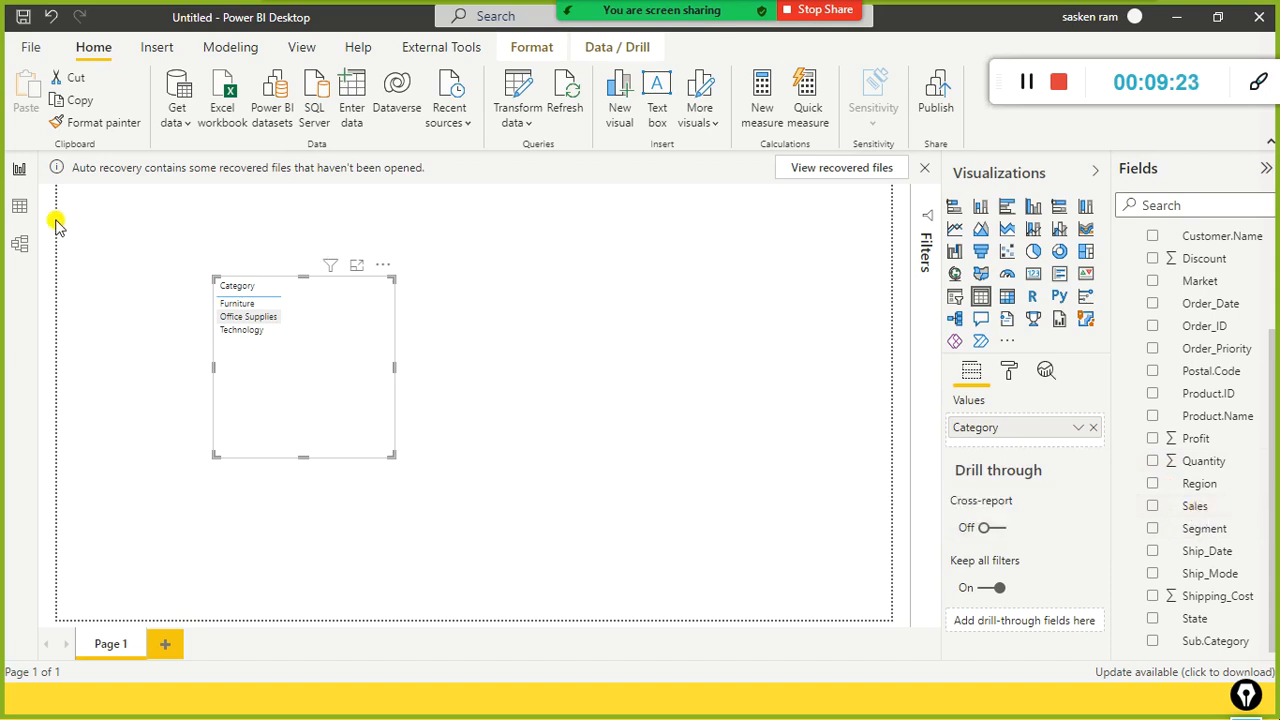
pyautogui.click(19, 206)
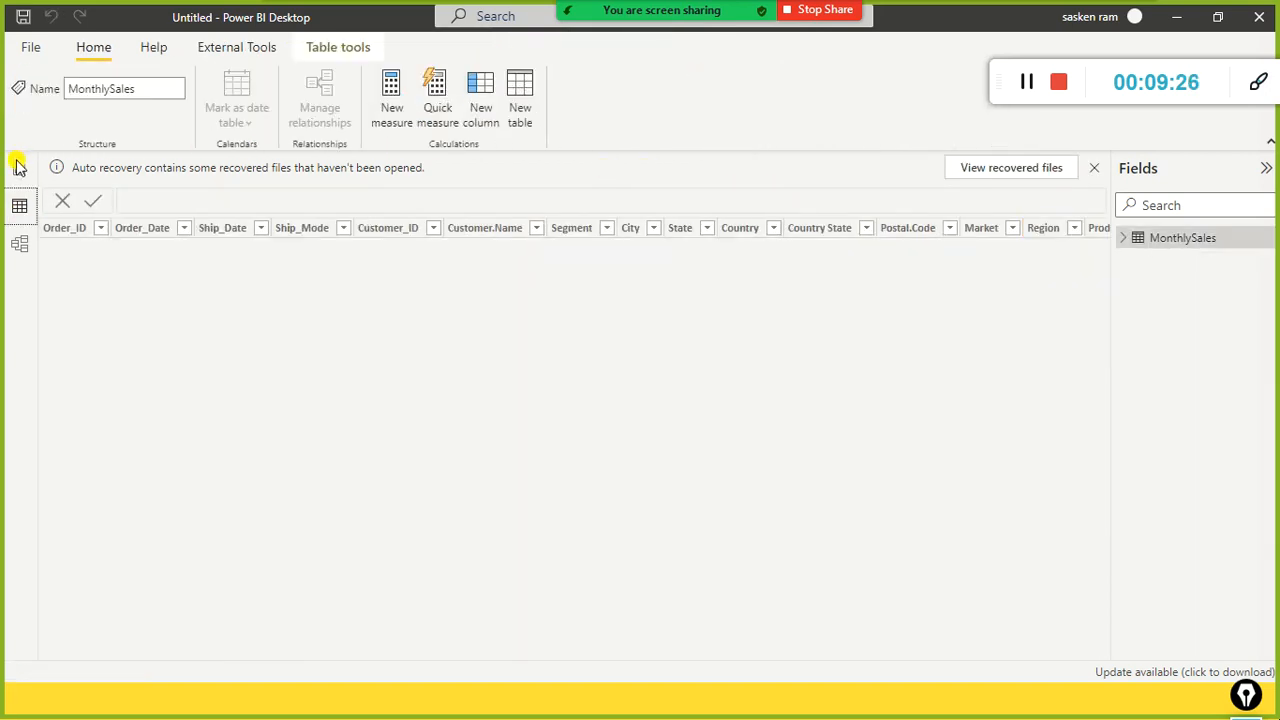
# Step: Return to Report view and open Power Query Editor via Transform data
pyautogui.click(19, 167)
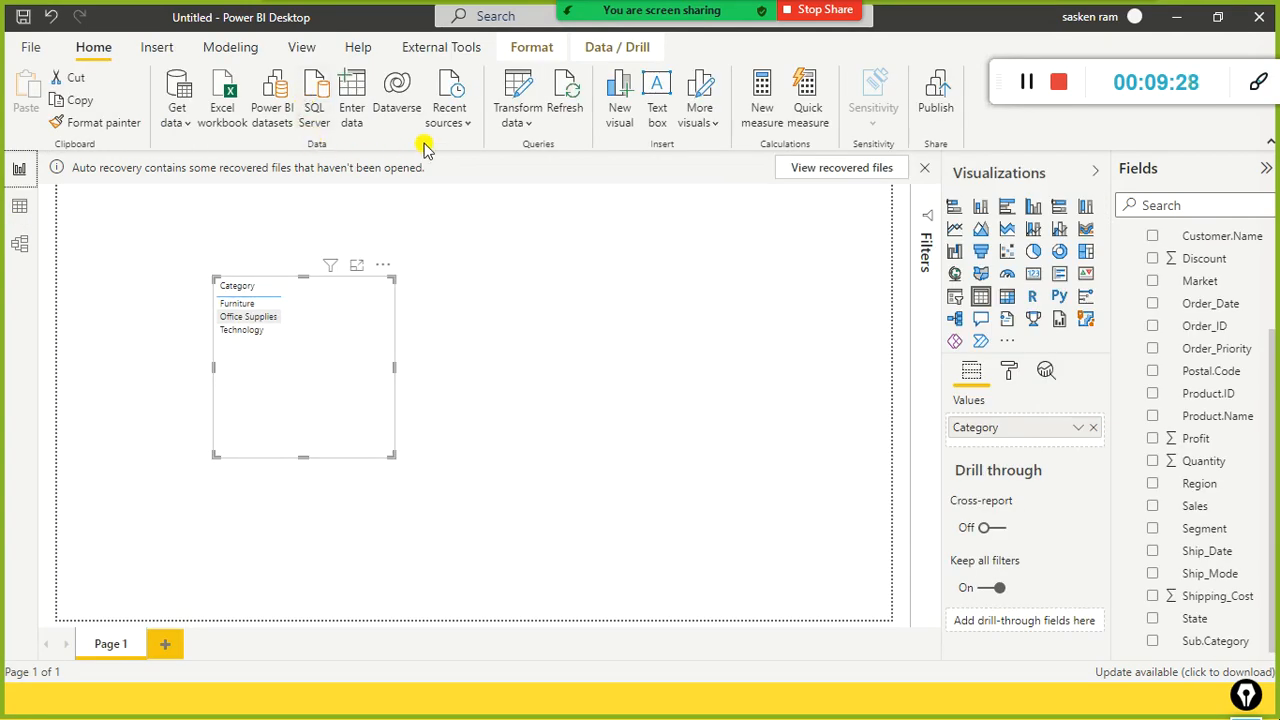
pyautogui.click(527, 122)
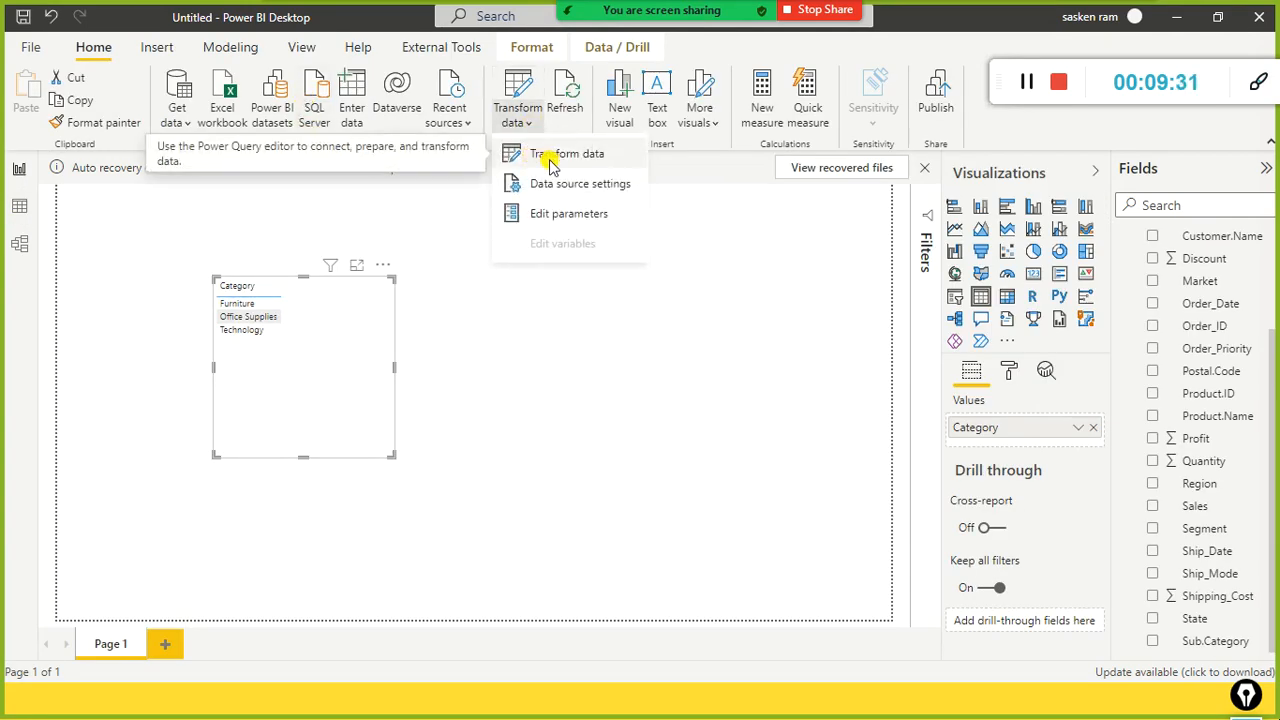
pyautogui.click(553, 160)
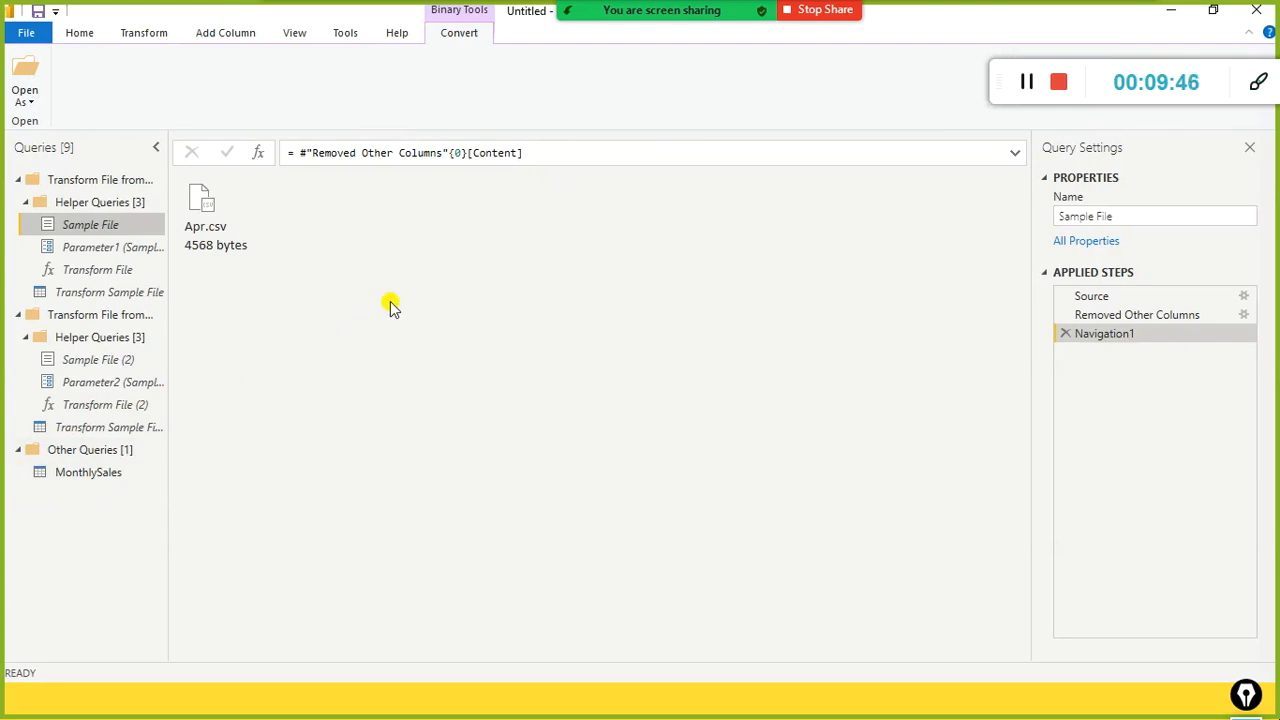
# Step: Browse both generated Transform File query groups and open MonthlySales with its applied steps
pyautogui.click(110, 182)
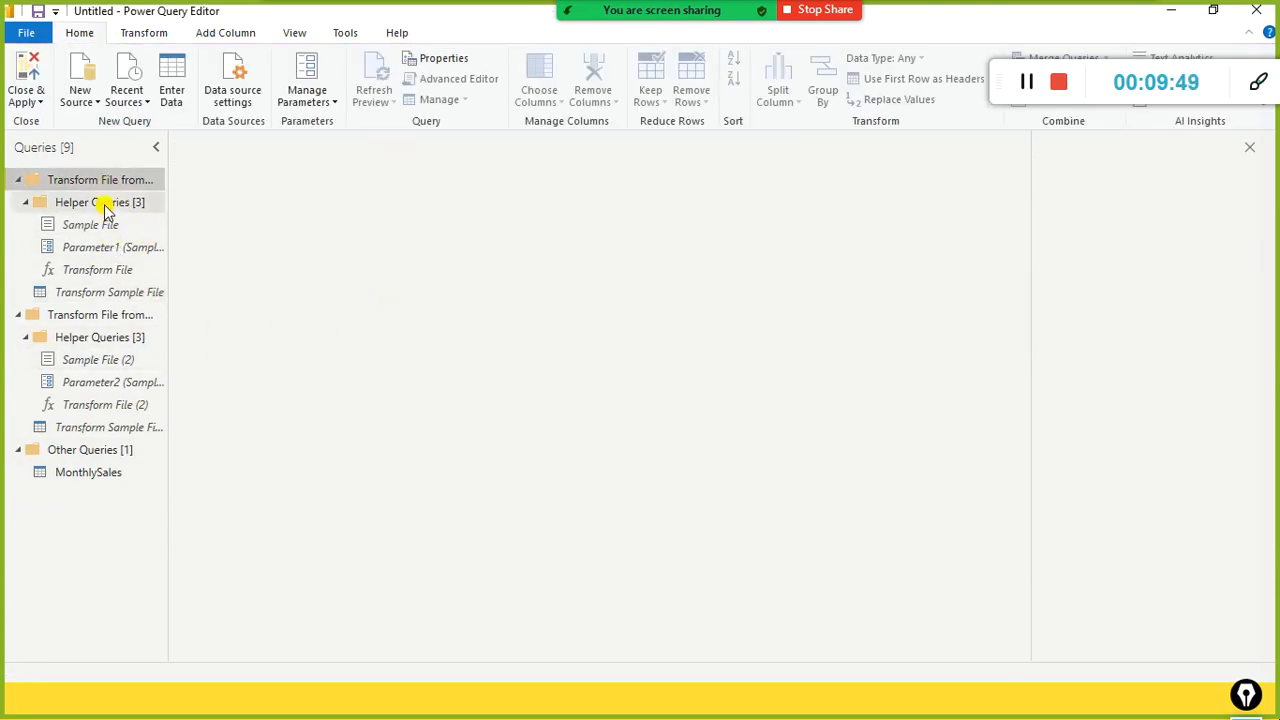
pyautogui.click(88, 322)
pyautogui.click(98, 337)
pyautogui.click(85, 430)
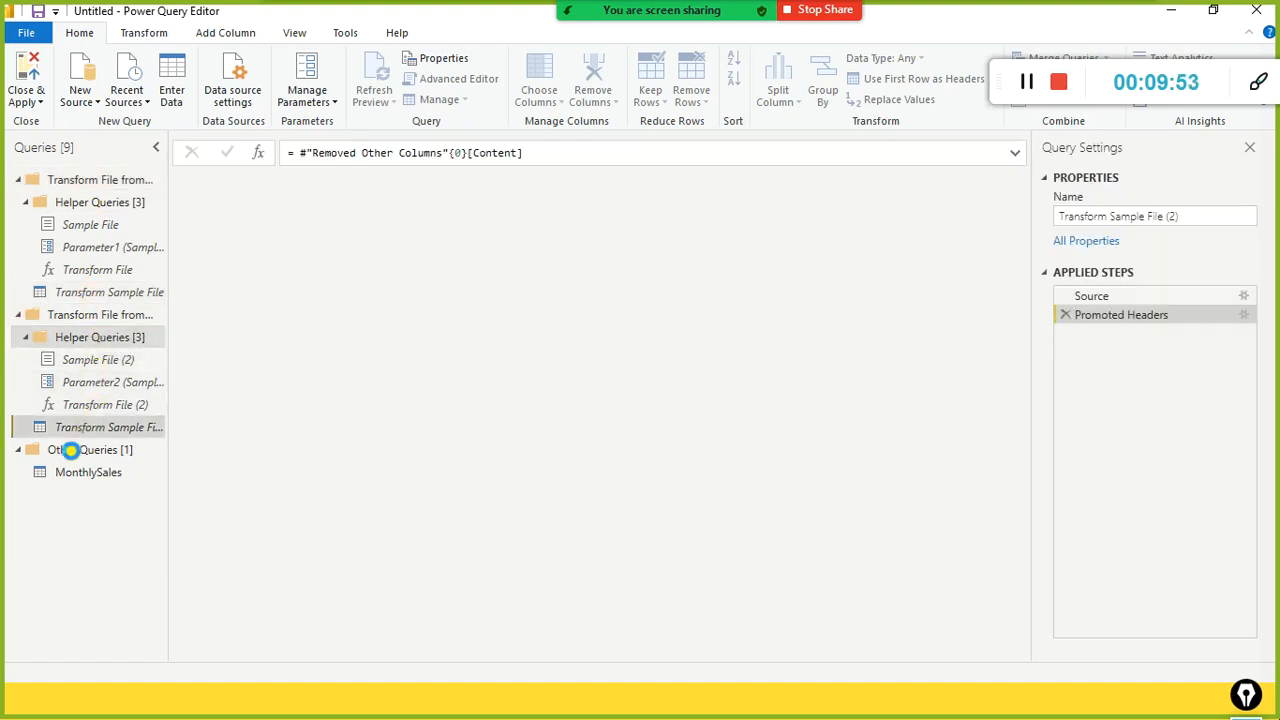
pyautogui.click(74, 450)
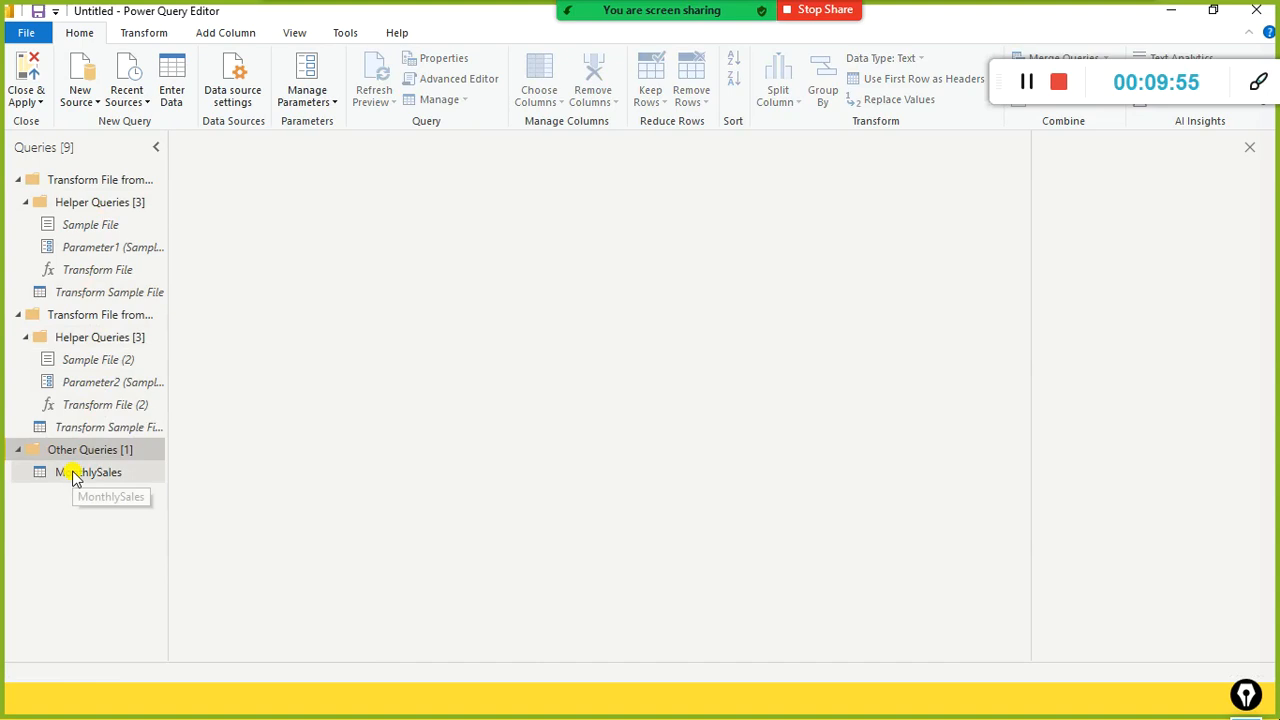
pyautogui.click(75, 474)
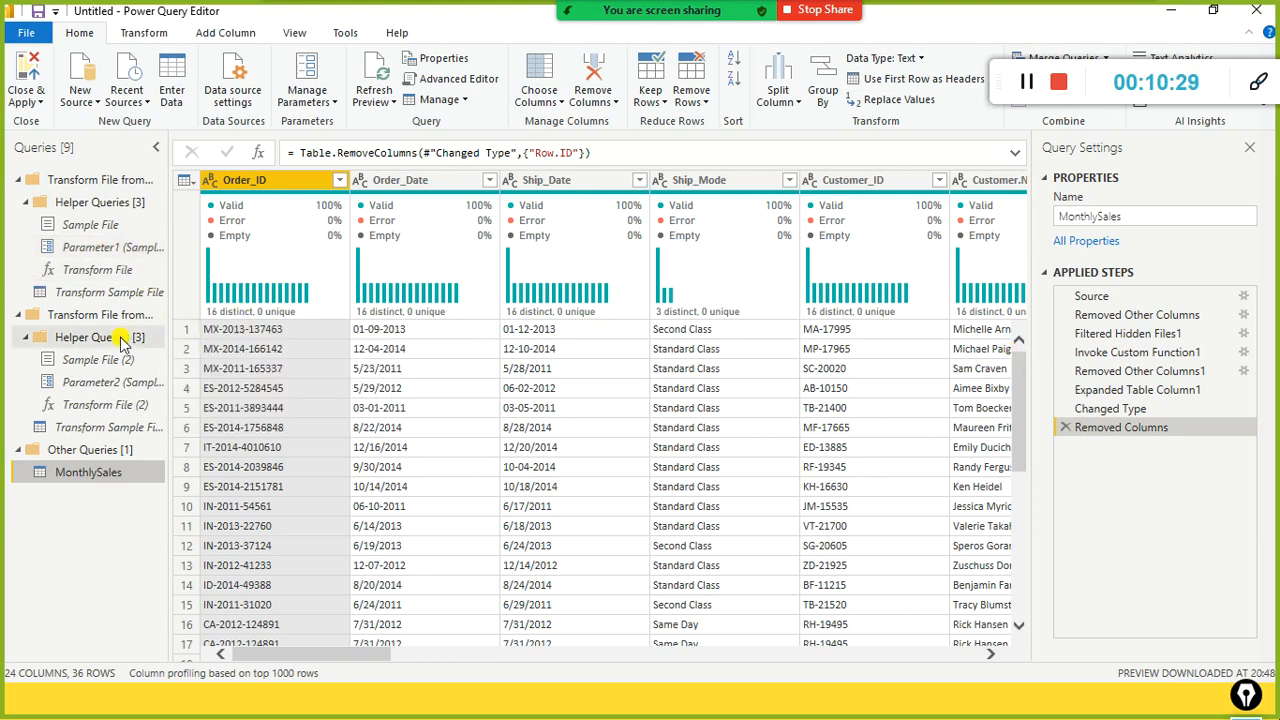
# Step: Inspect Transform File, Parameter1, Parameter2 and the Sample File queries (Apr.csv), then reselect MonthlySales
pyautogui.click(106, 270)
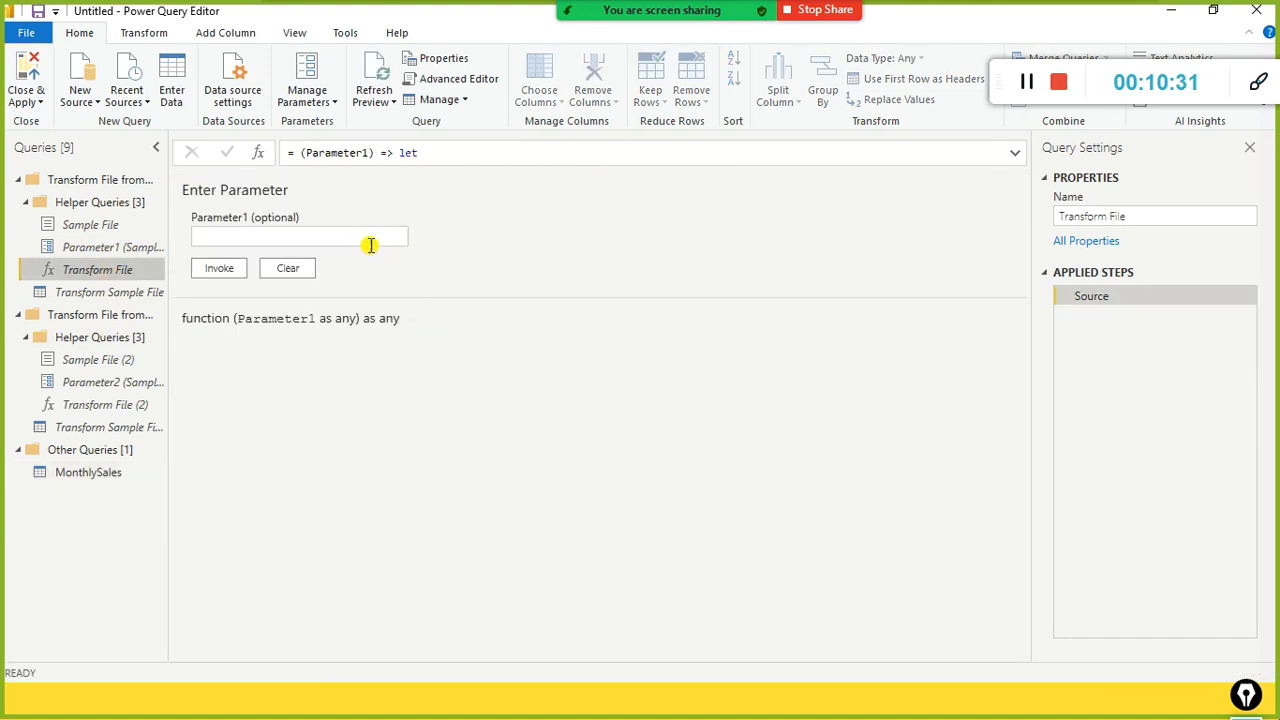
pyautogui.click(62, 248)
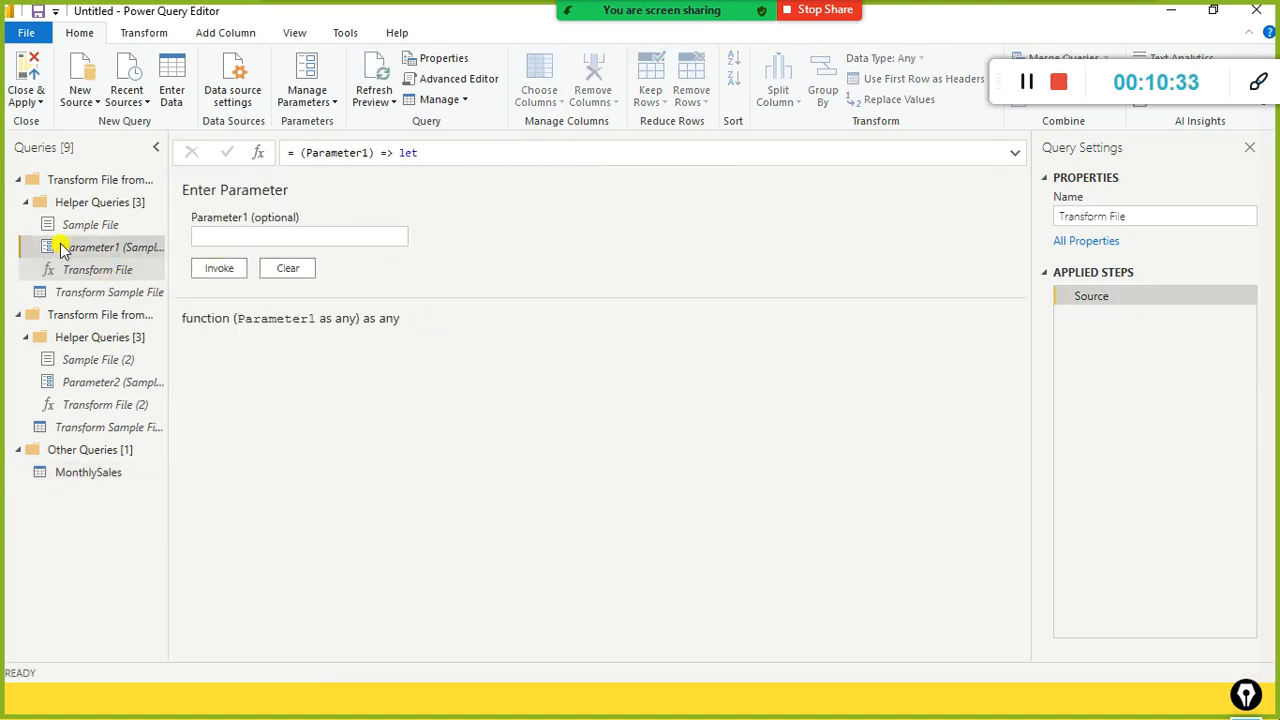
pyautogui.click(90, 225)
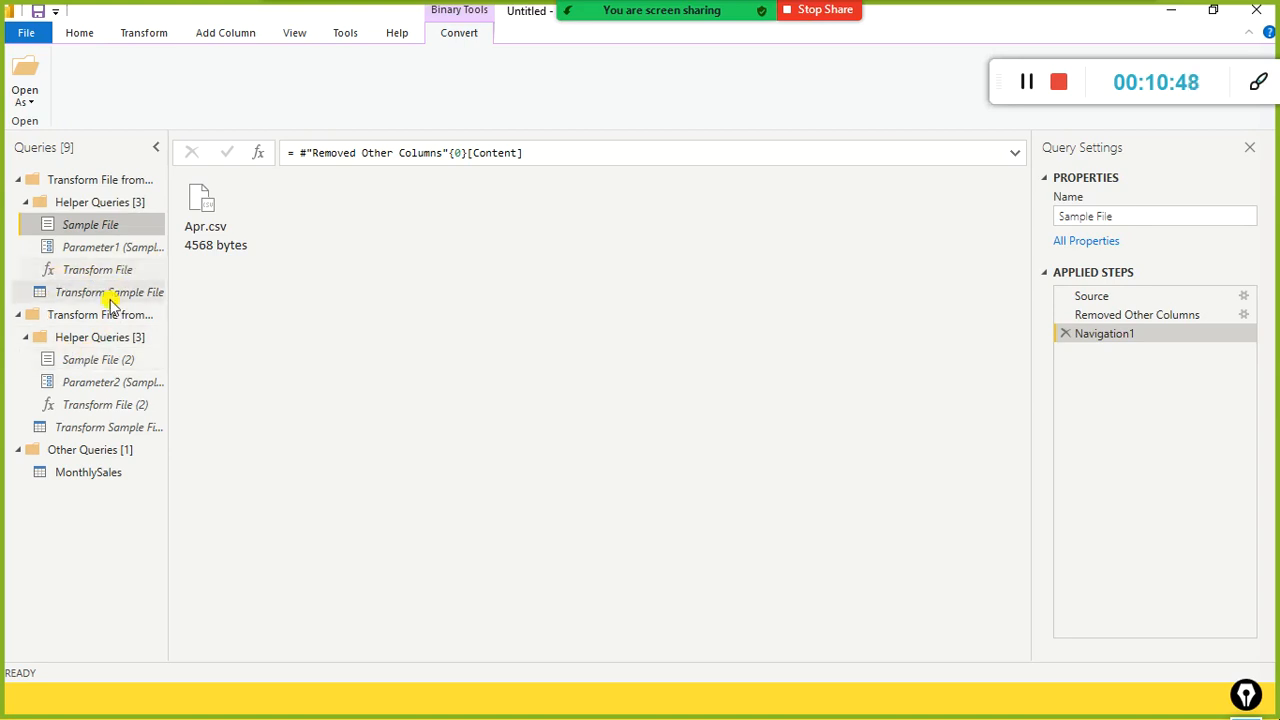
pyautogui.click(93, 322)
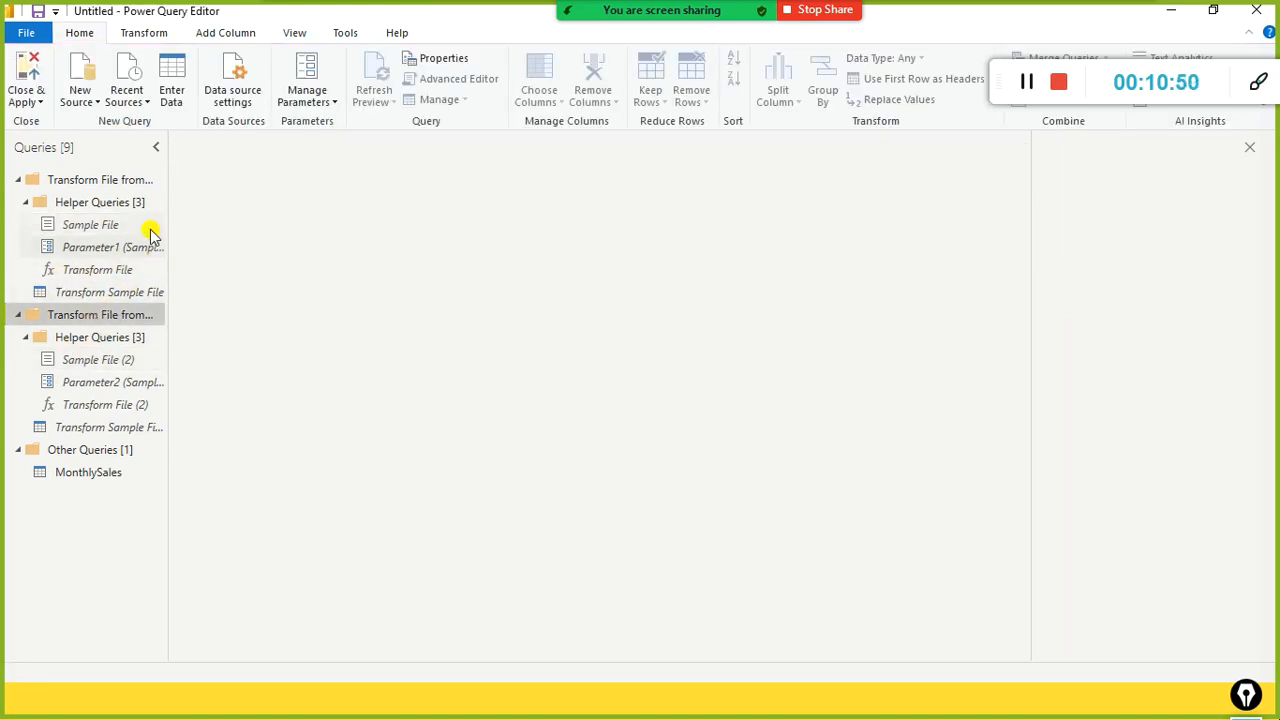
pyautogui.click(122, 201)
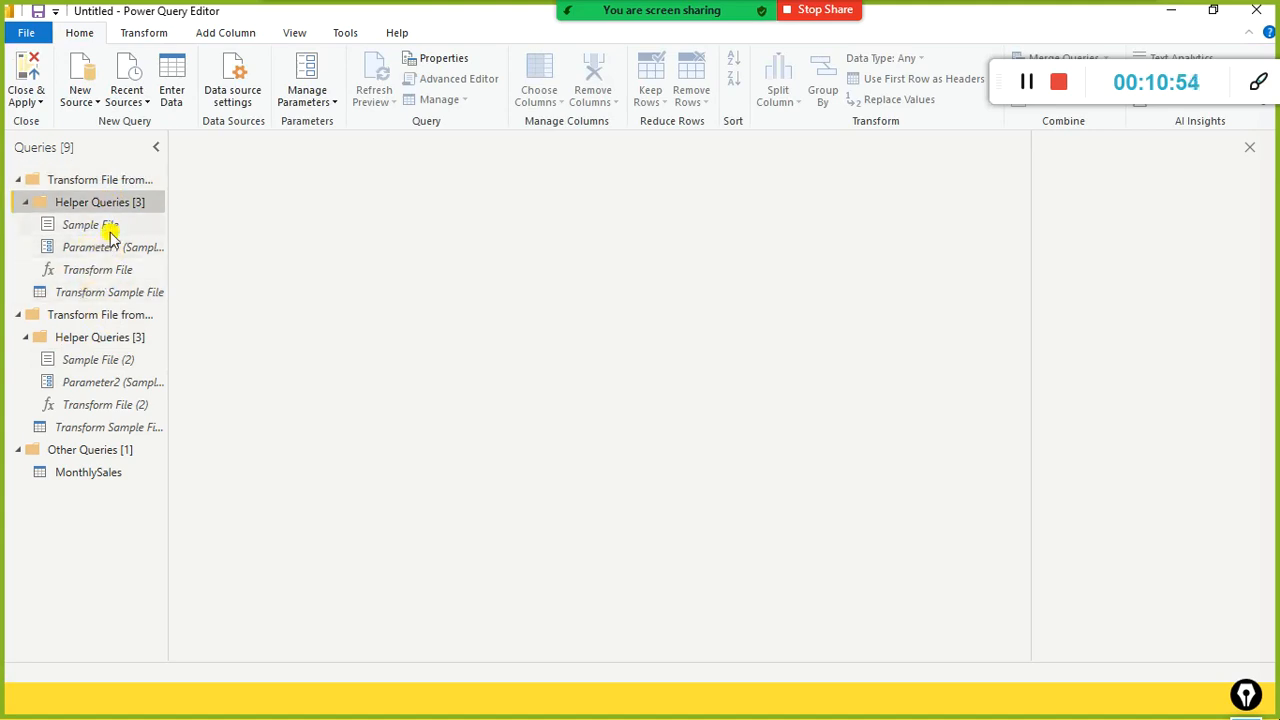
pyautogui.click(123, 179)
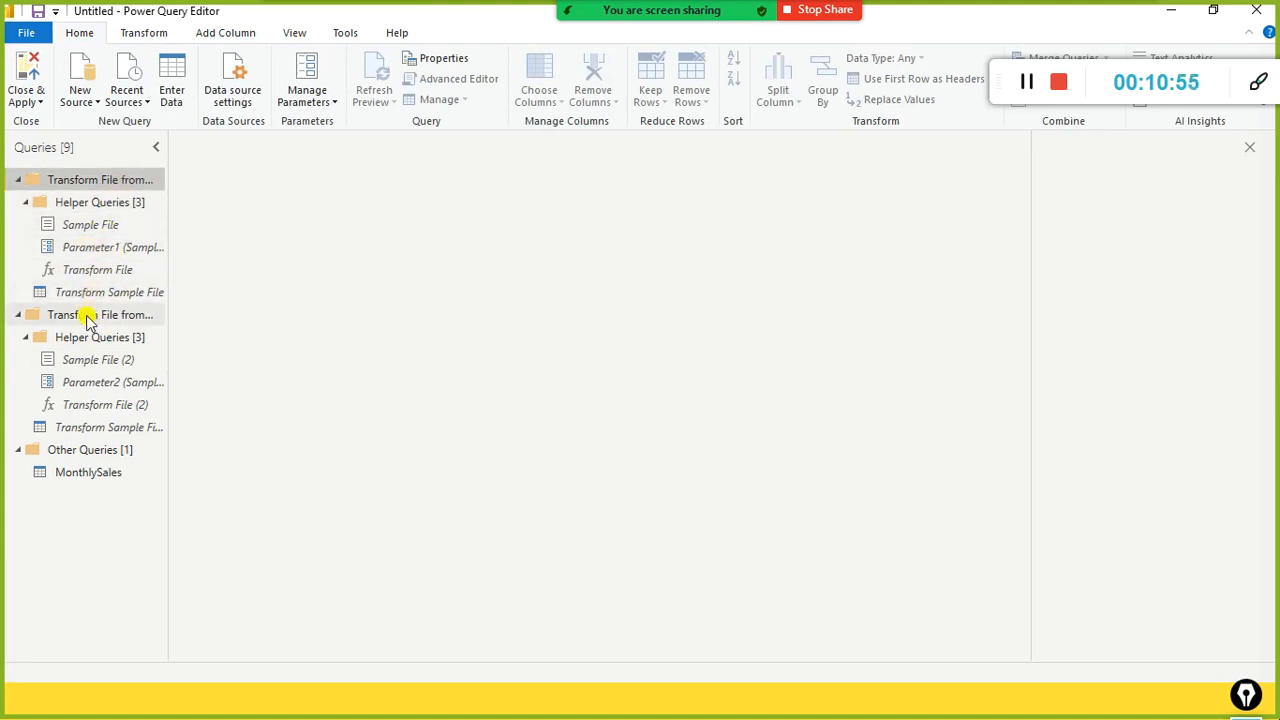
pyautogui.click(108, 224)
pyautogui.click(118, 362)
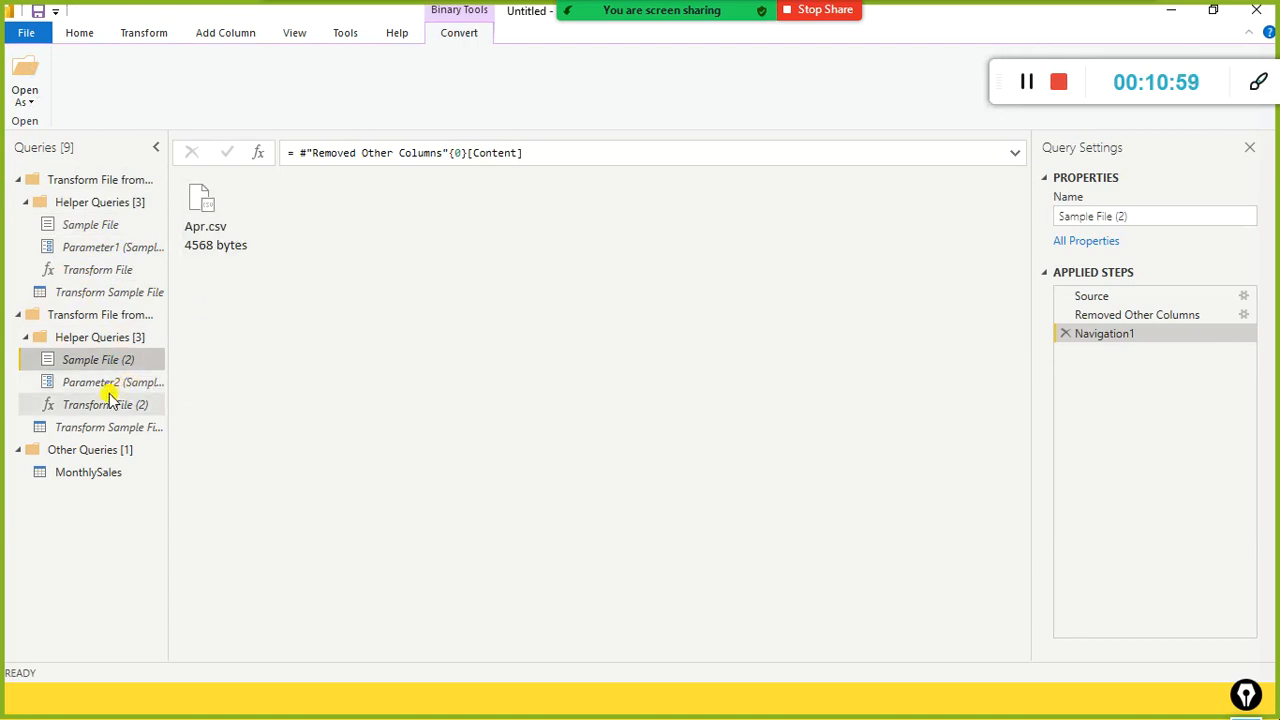
pyautogui.click(108, 386)
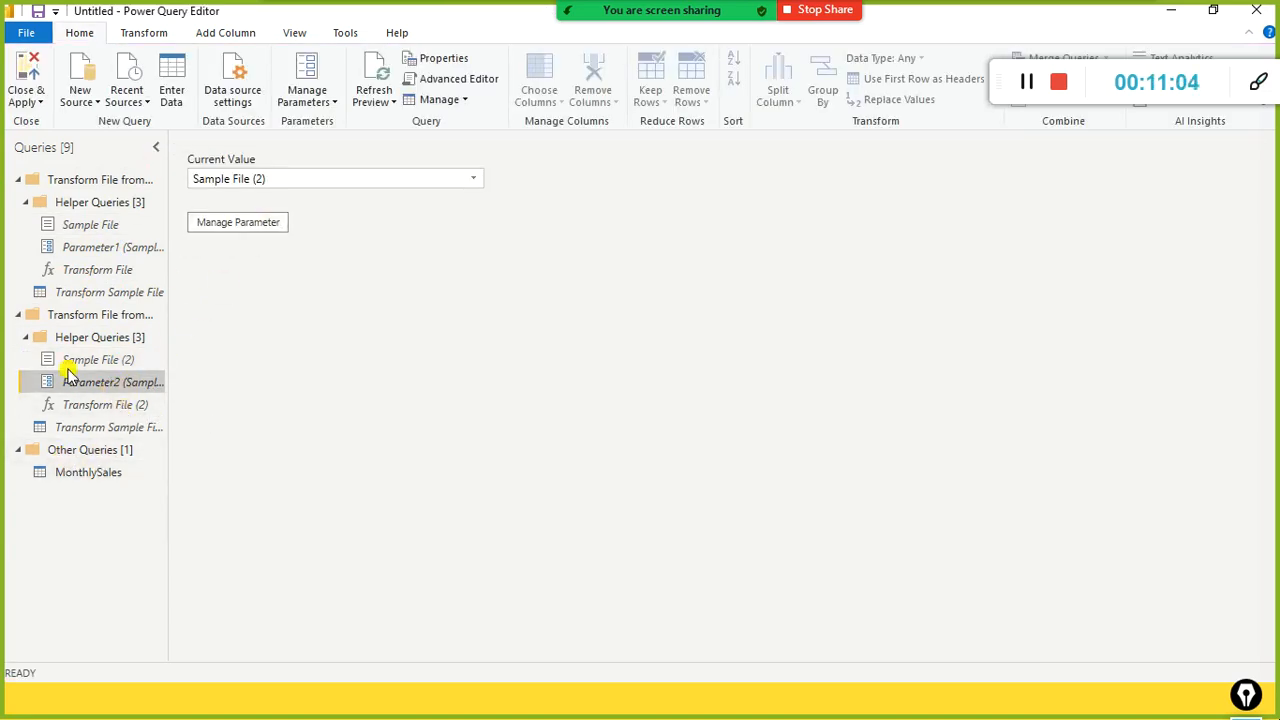
pyautogui.click(96, 472)
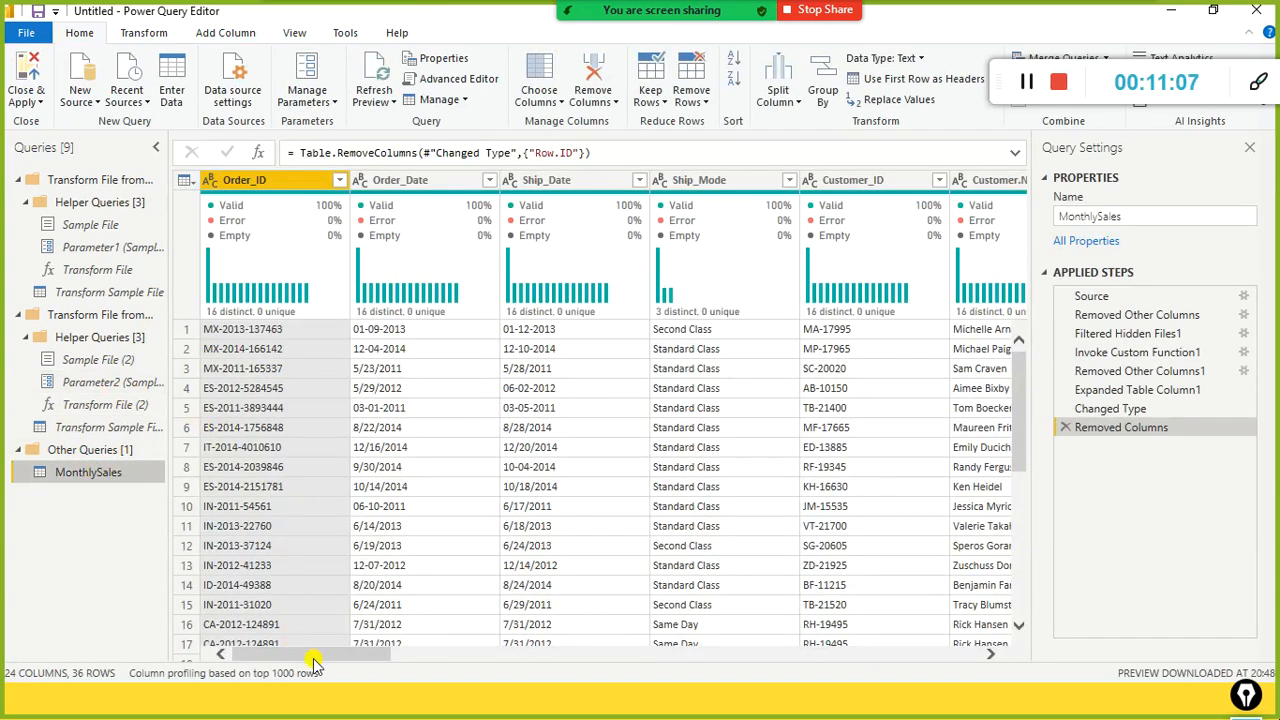
# Step: Scroll the MonthlySales preview over to the Sales column and look through its $-prefixed text values
pyautogui.moveTo(313, 661); pyautogui.dragTo(843, 674)
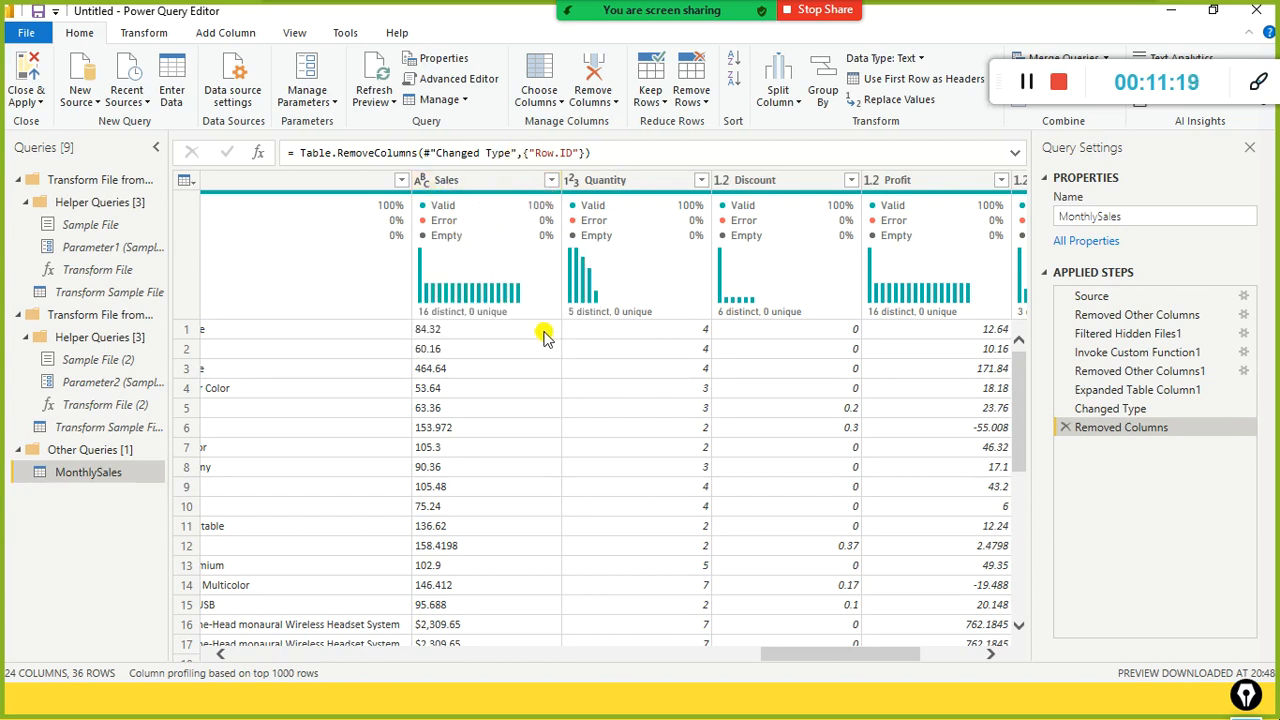
pyautogui.scroll(-2, 543, 335)
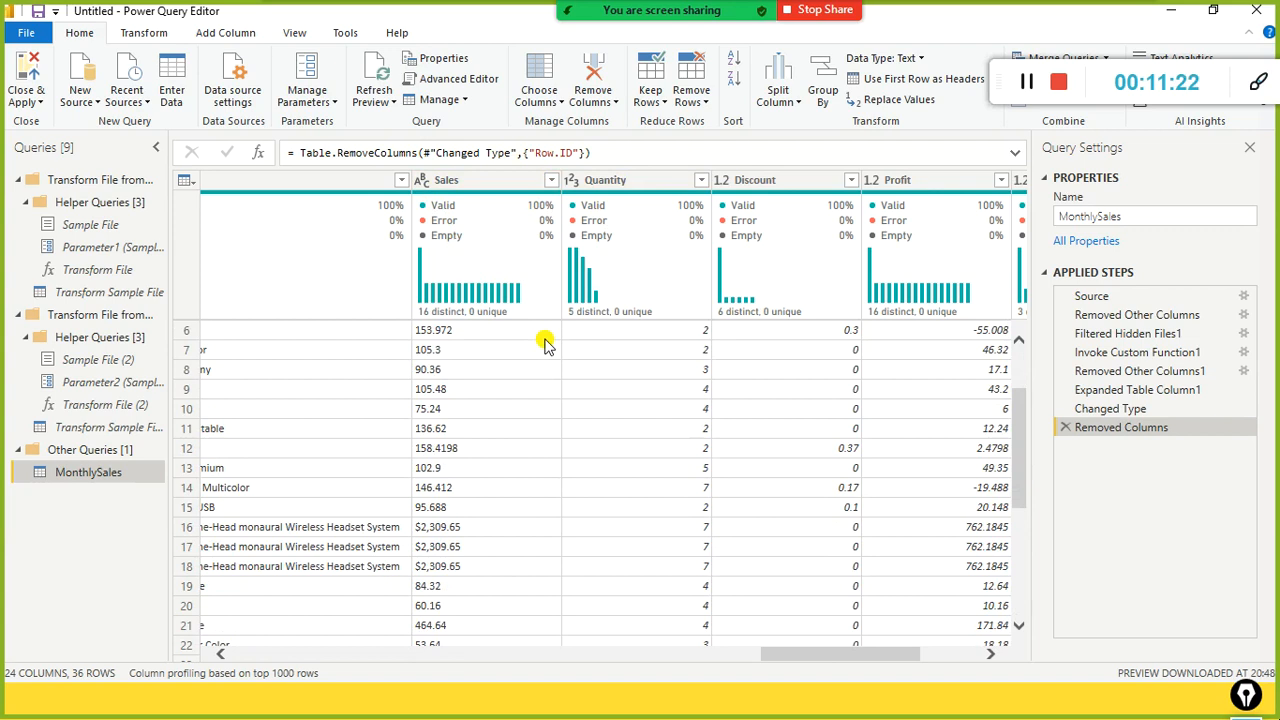
pyautogui.scroll(-2, 543, 342)
pyautogui.scroll(1, 545, 342)
pyautogui.scroll(-2, 545, 342)
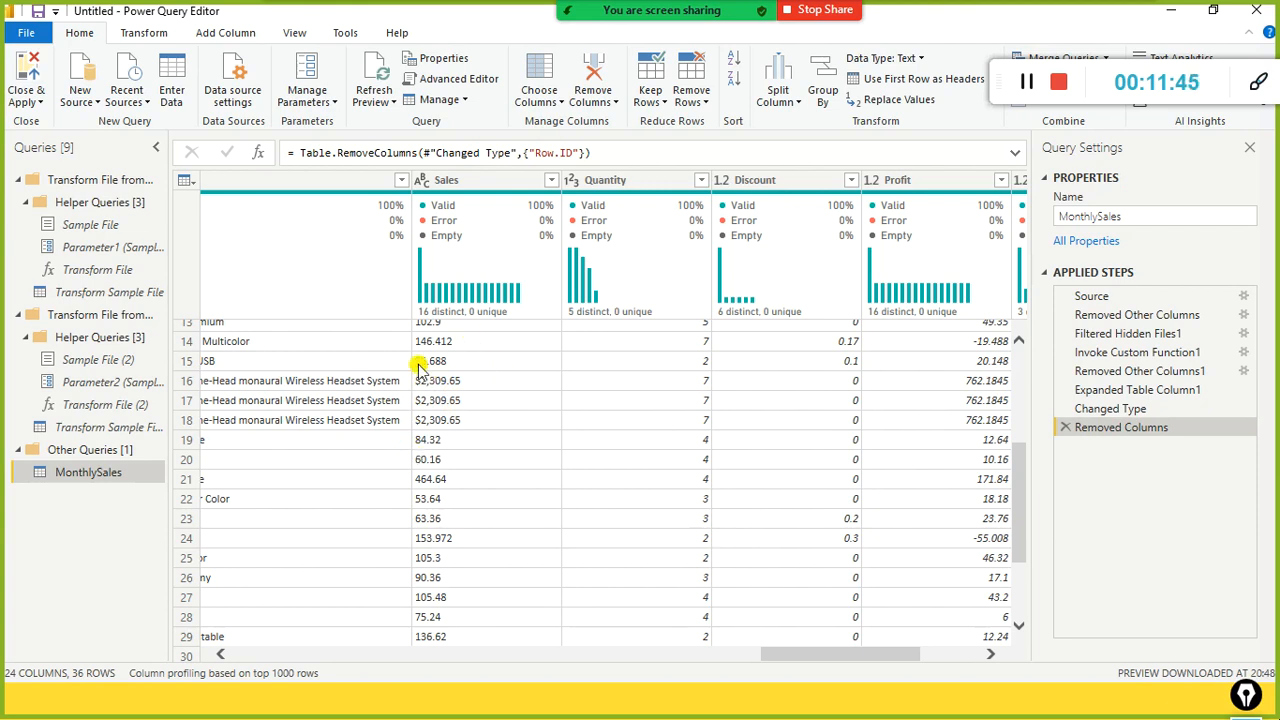
pyautogui.rightClick(453, 180)
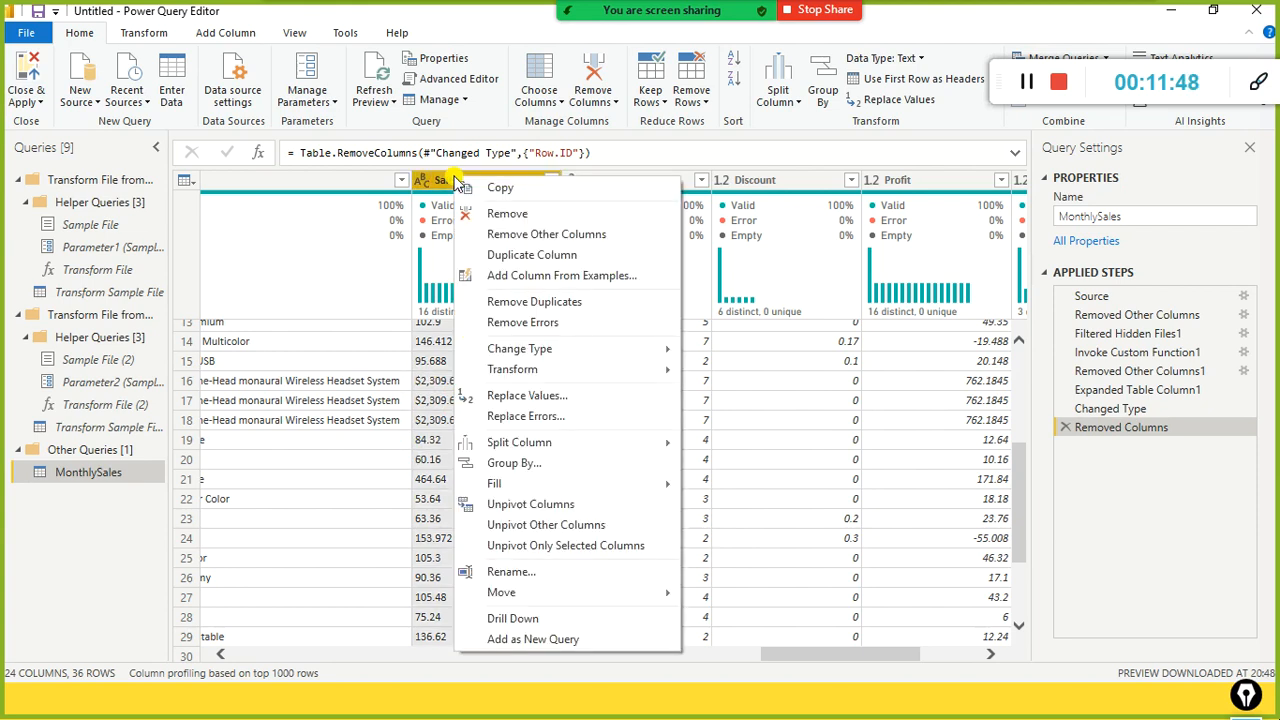
# Step: Replace '$' with nothing in the Sales column, leaving values like 2,309.65
pyautogui.click(535, 399)
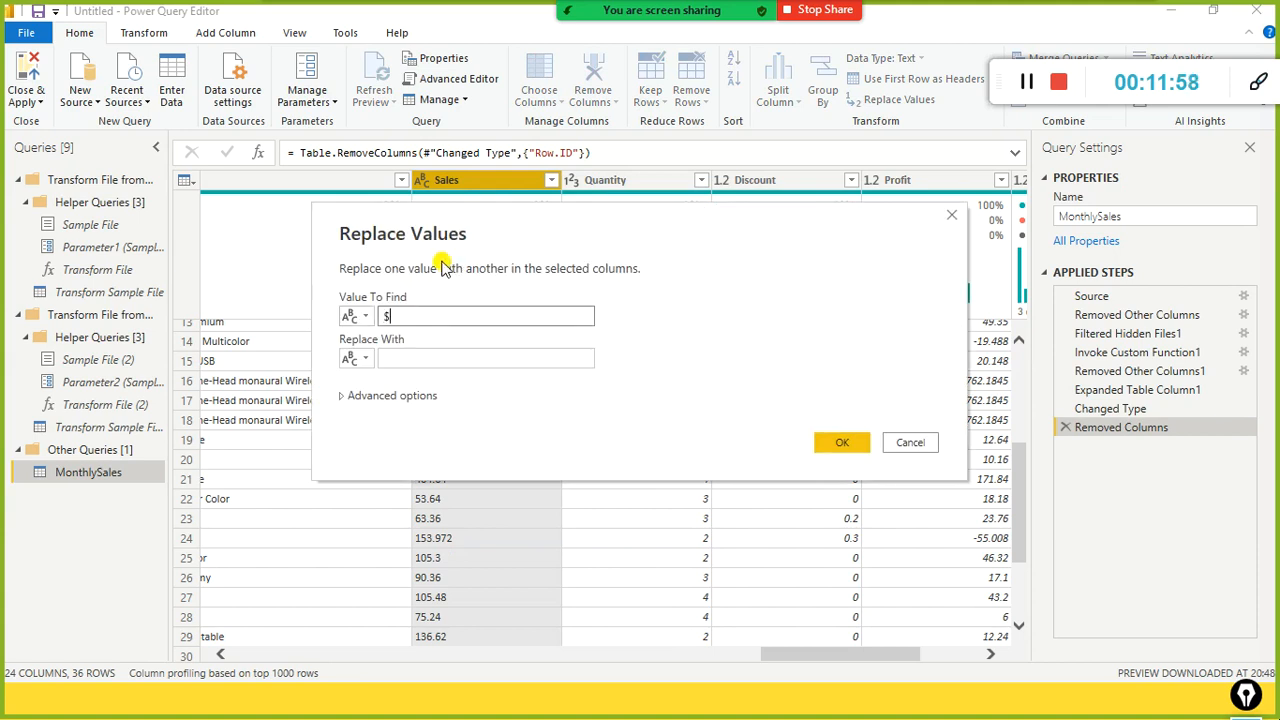
pyautogui.write('$')
pyautogui.click(391, 352)
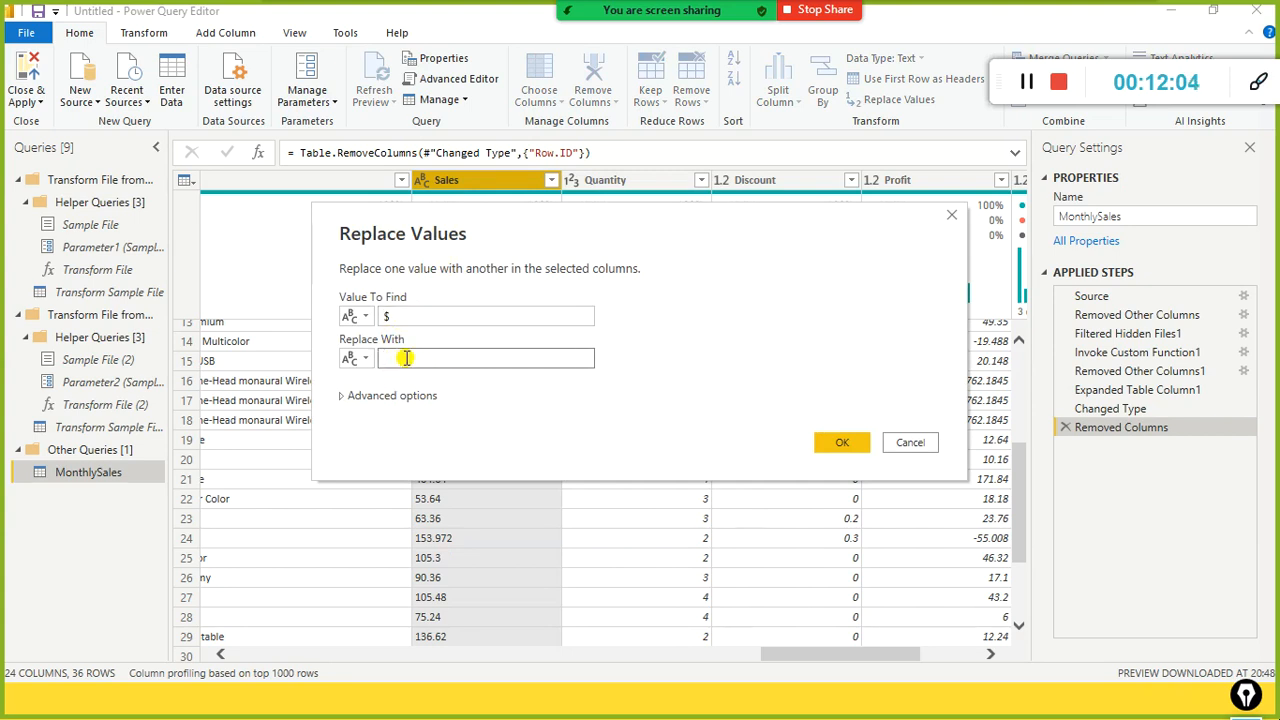
pyautogui.click(850, 450)
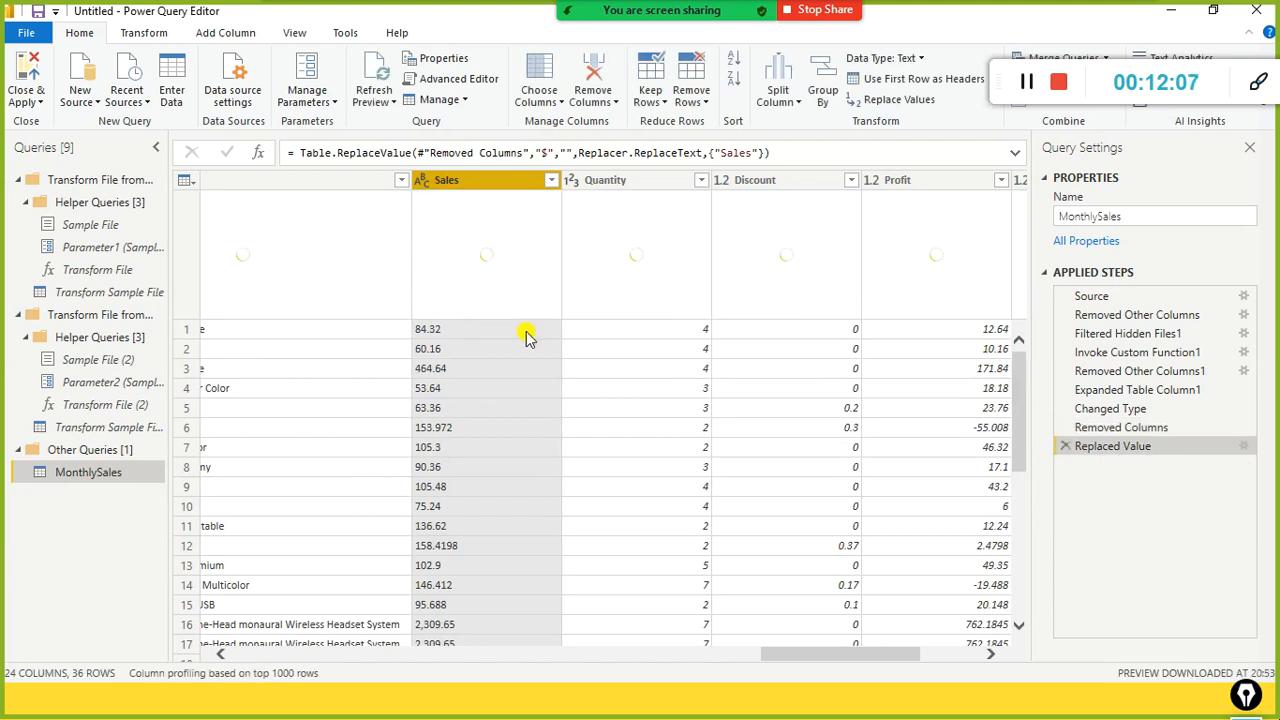
# Step: Change the Sales column type to Decimal Number, with all 36 values valid
pyautogui.scroll(-3, 527, 337)
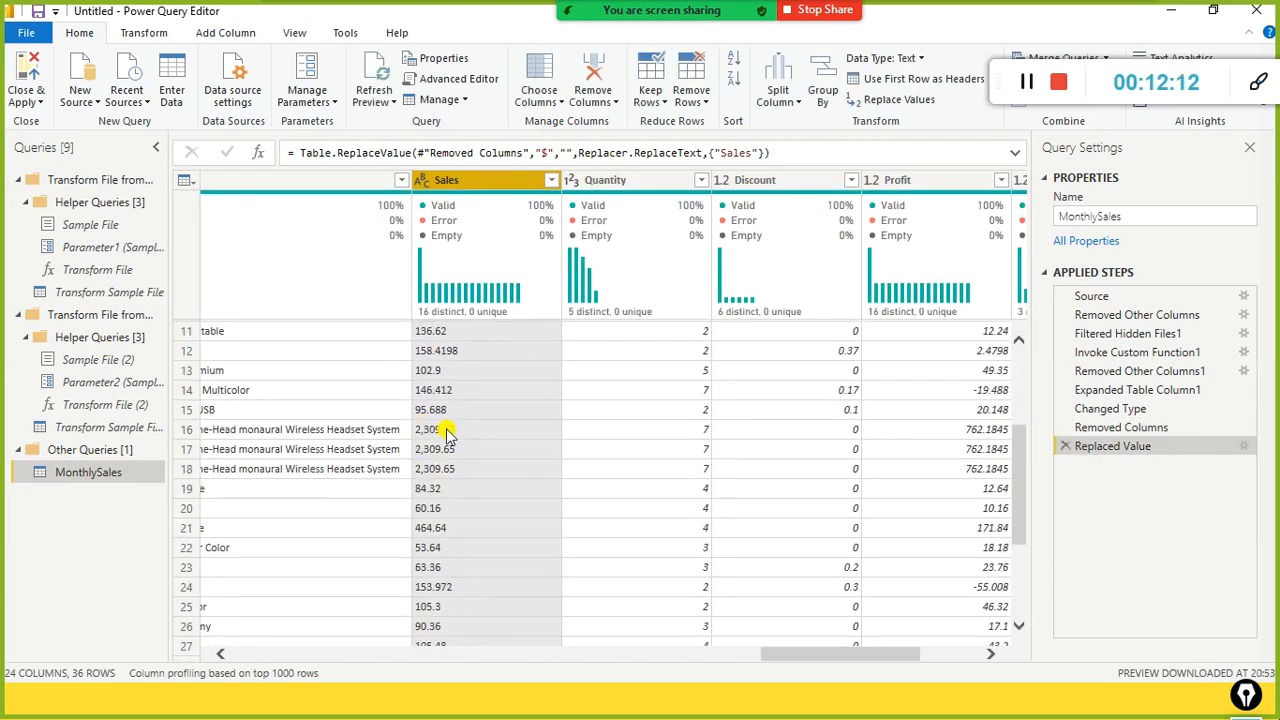
pyautogui.click(420, 186)
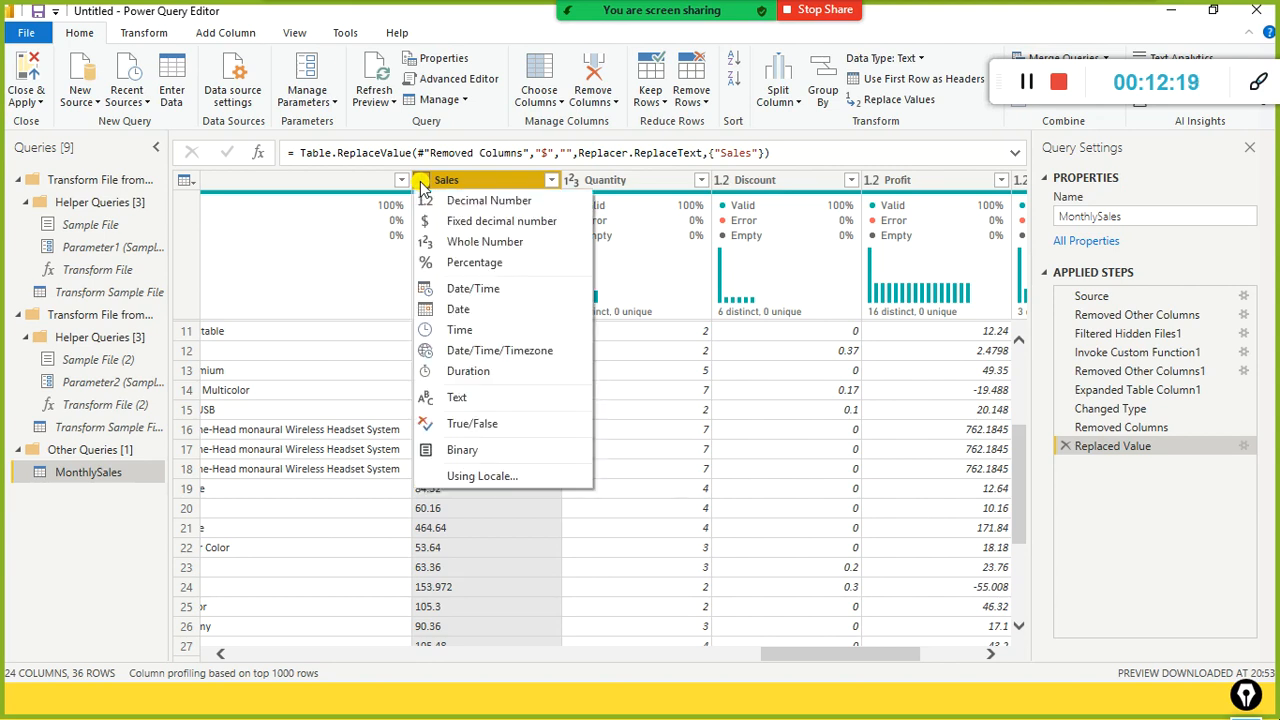
pyautogui.click(495, 205)
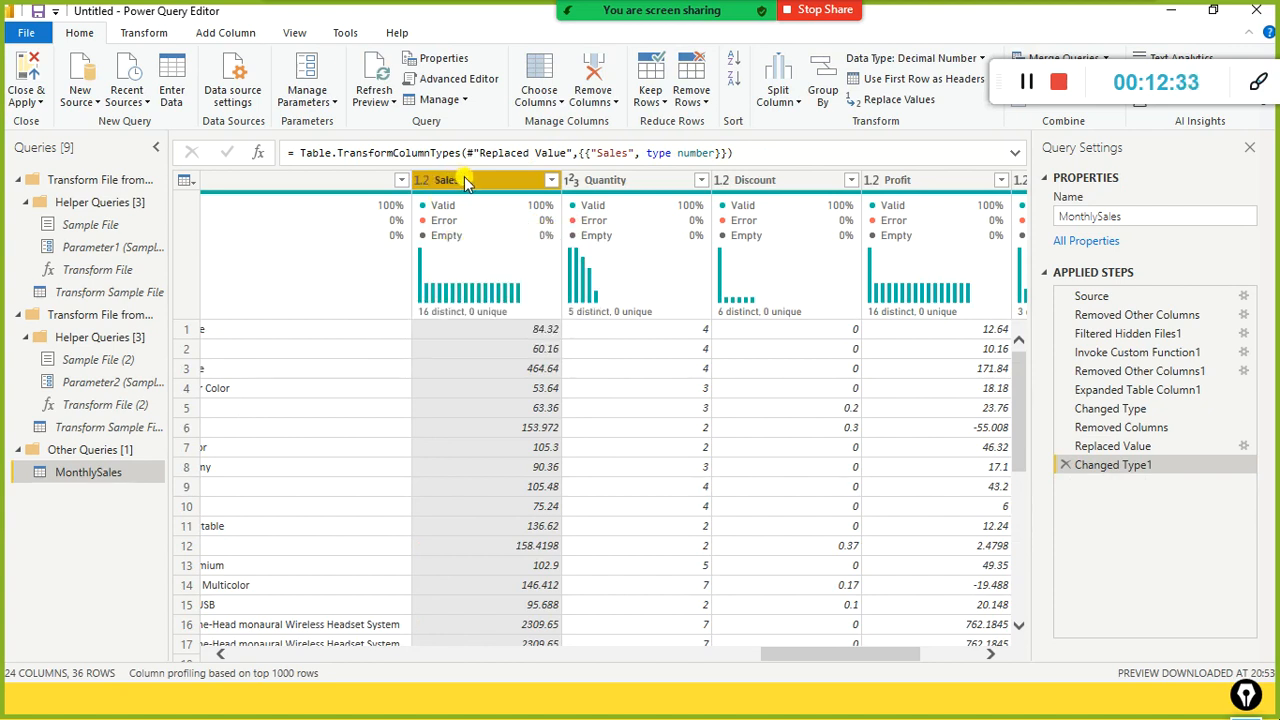
pyautogui.moveTo(452, 205)
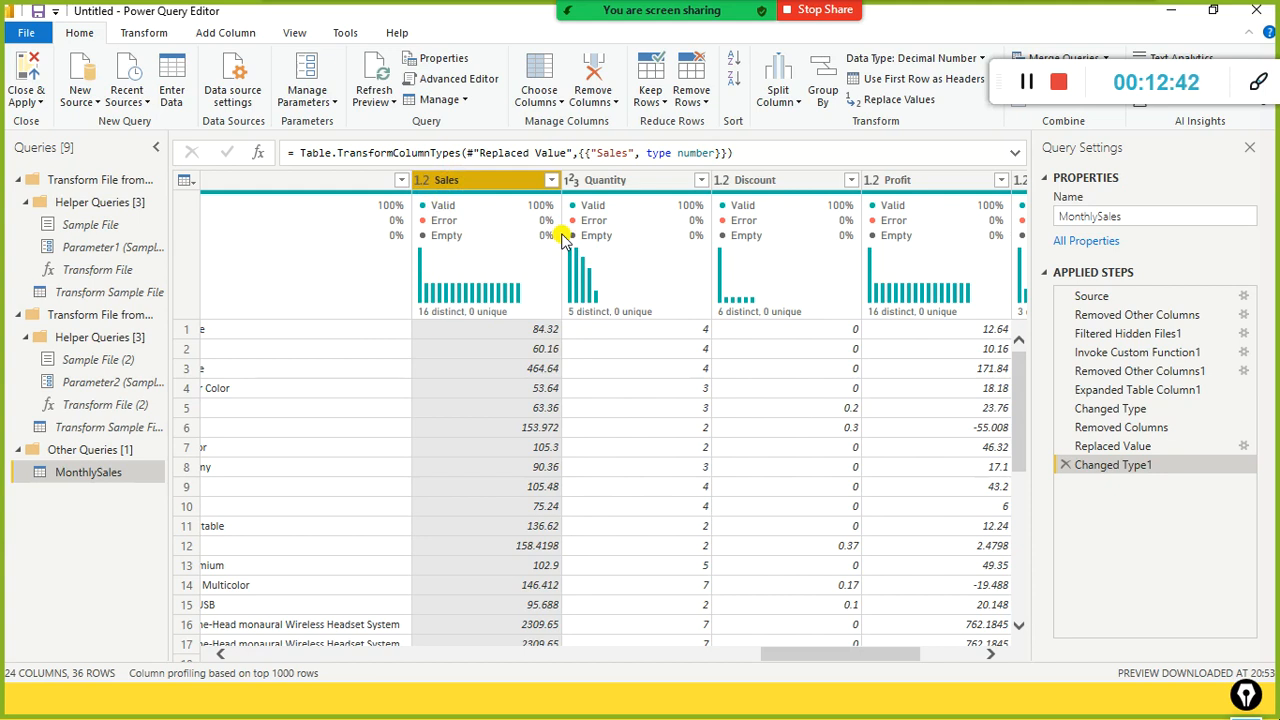
pyautogui.moveTo(523, 258)
# Step: Close & Apply the query changes and highlight the Sales field in the Fields pane
pyautogui.click(39, 102)
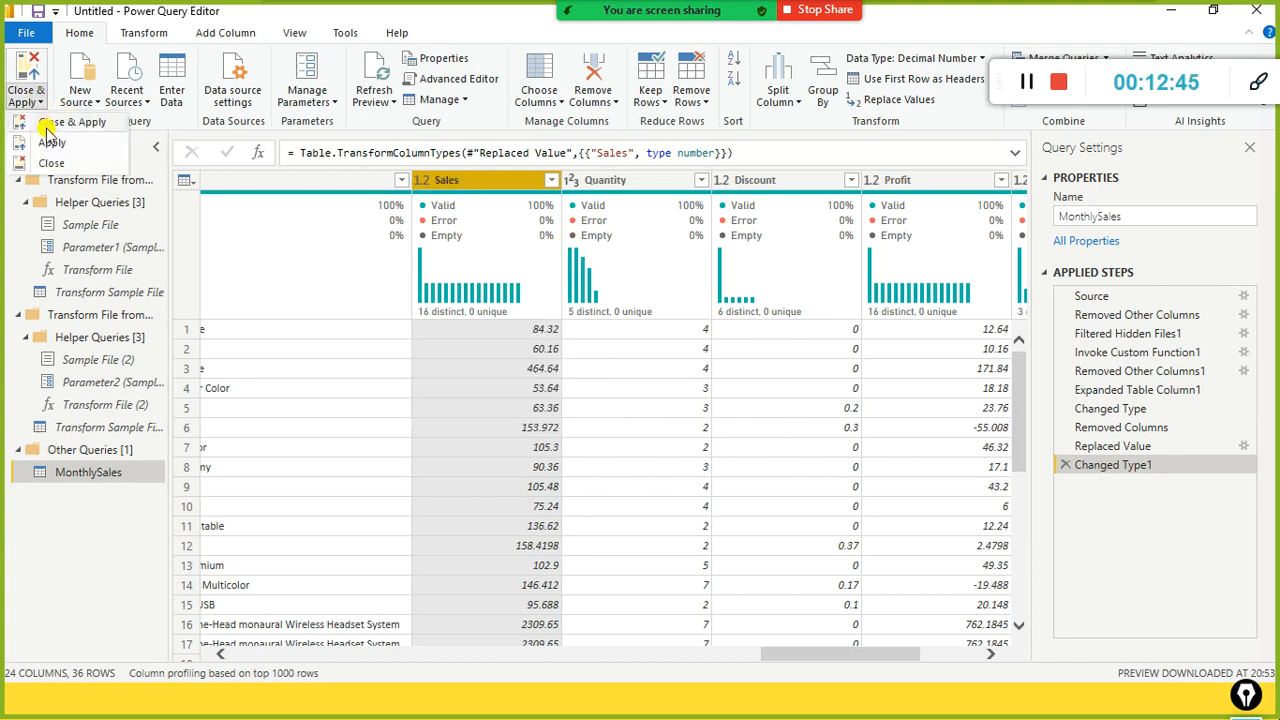
pyautogui.click(47, 125)
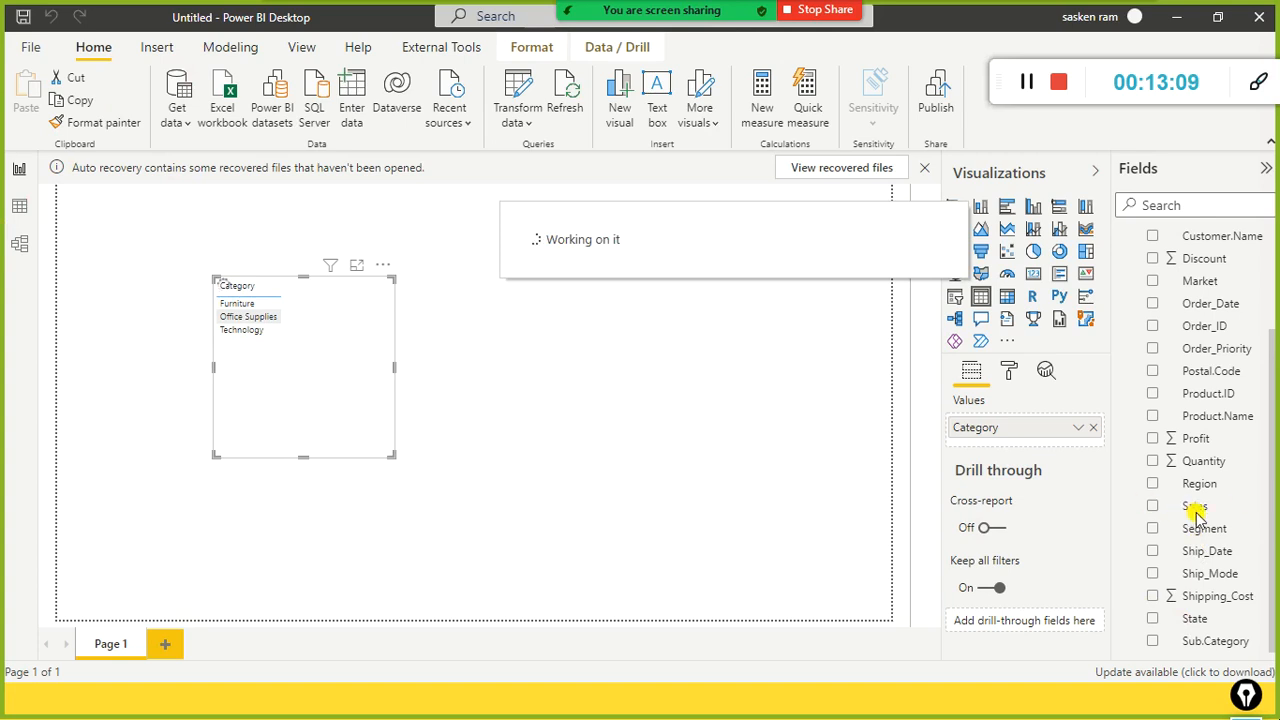
pyautogui.moveTo(1138, 488)
pyautogui.mouseDown()
pyautogui.moveTo(1146, 510)
pyautogui.moveTo(1249, 520)
pyautogui.mouseUp()
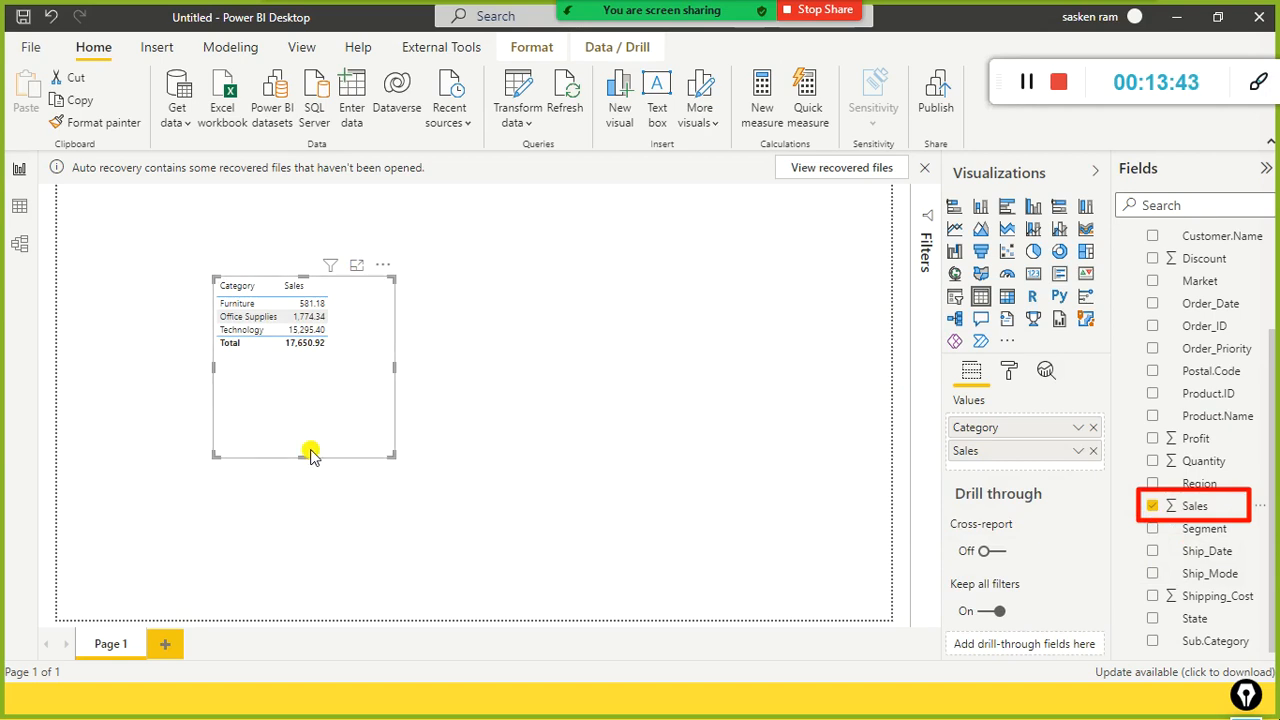
# Step: Shrink the Category/Sales table visual to fit its rows, totalling 17,650.92
pyautogui.moveTo(306, 459); pyautogui.dragTo(307, 370)
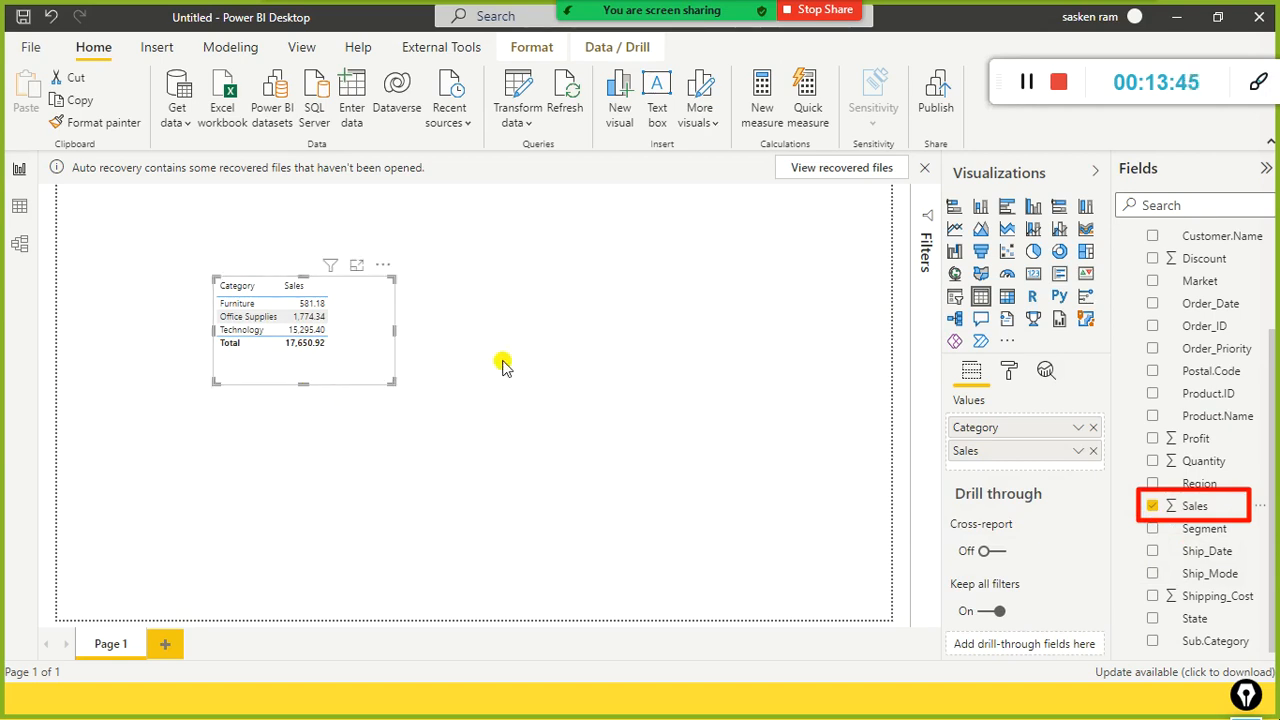
pyautogui.click(502, 366)
pyautogui.hotkey('alt', 'Tab')
pyautogui.hotkey('alt', 'Tab')
pyautogui.hotkey('alt', 'Tab')
pyautogui.hotkey('alt', 'Tab')
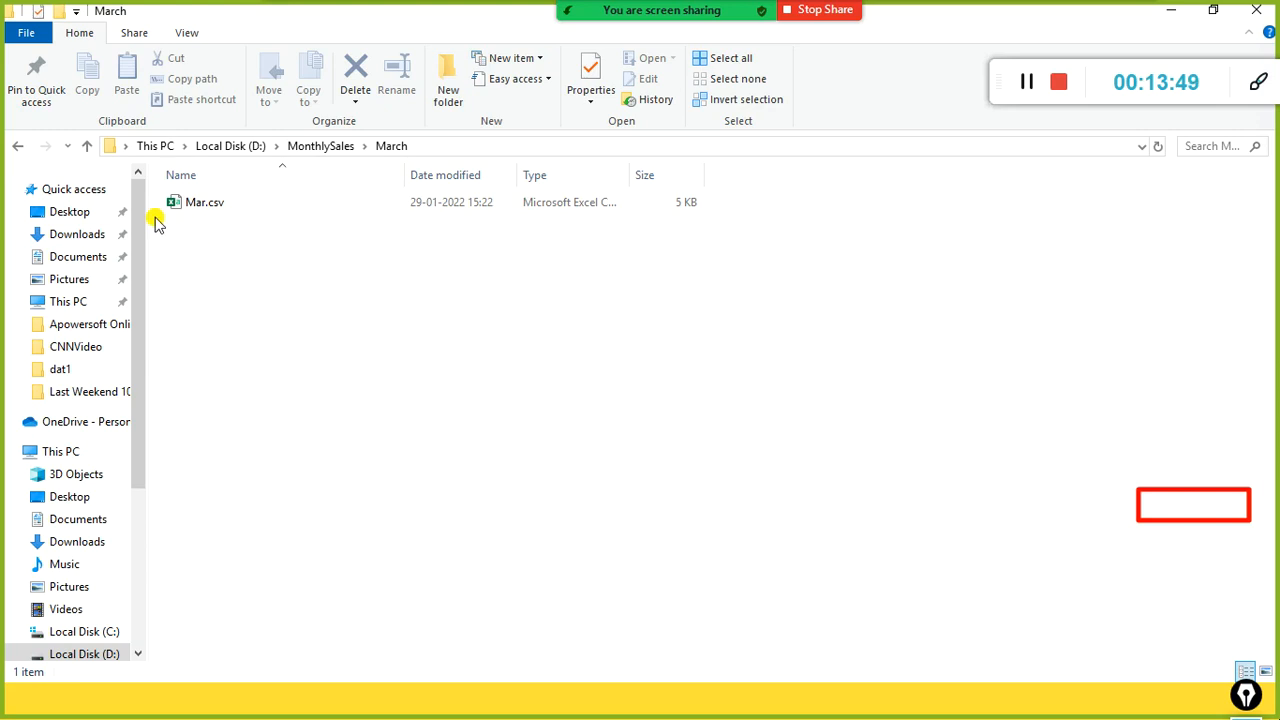
# Step: Copy Feb.csv from the stu folder into D:\MonthlySales beside March and Apr.csv
pyautogui.click(325, 147)
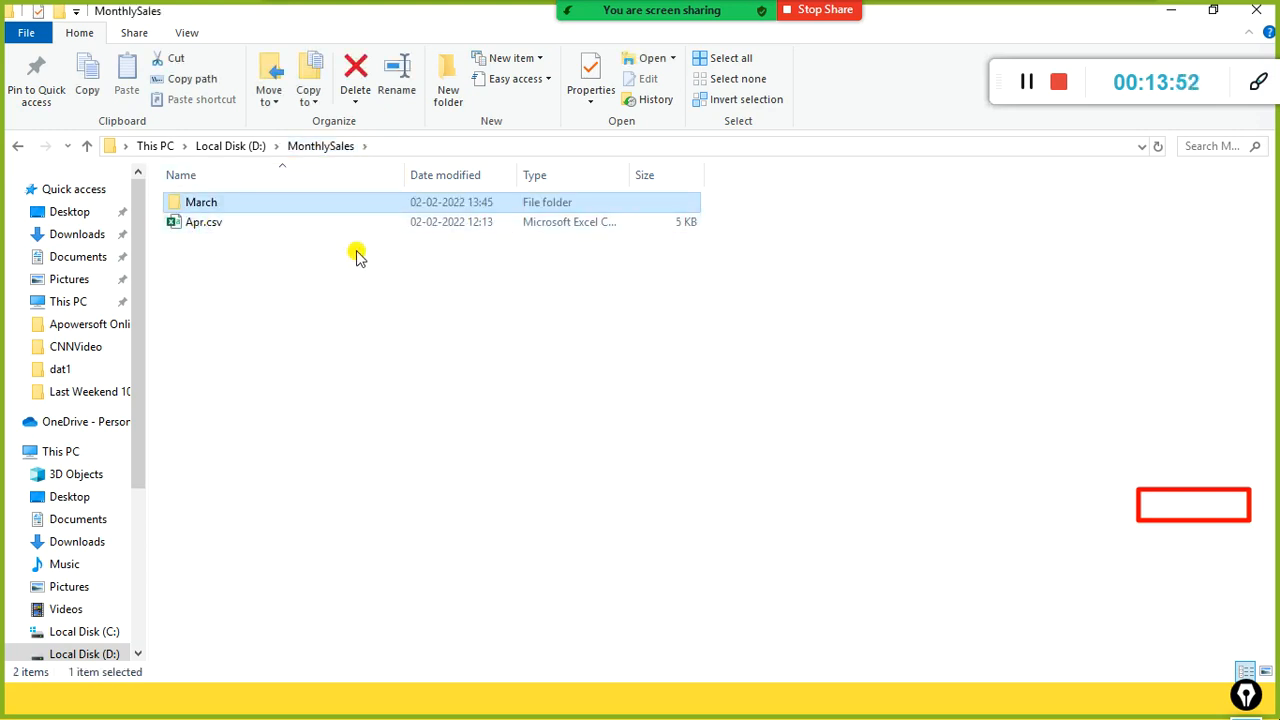
pyautogui.hotkey('alt', 'Tab')
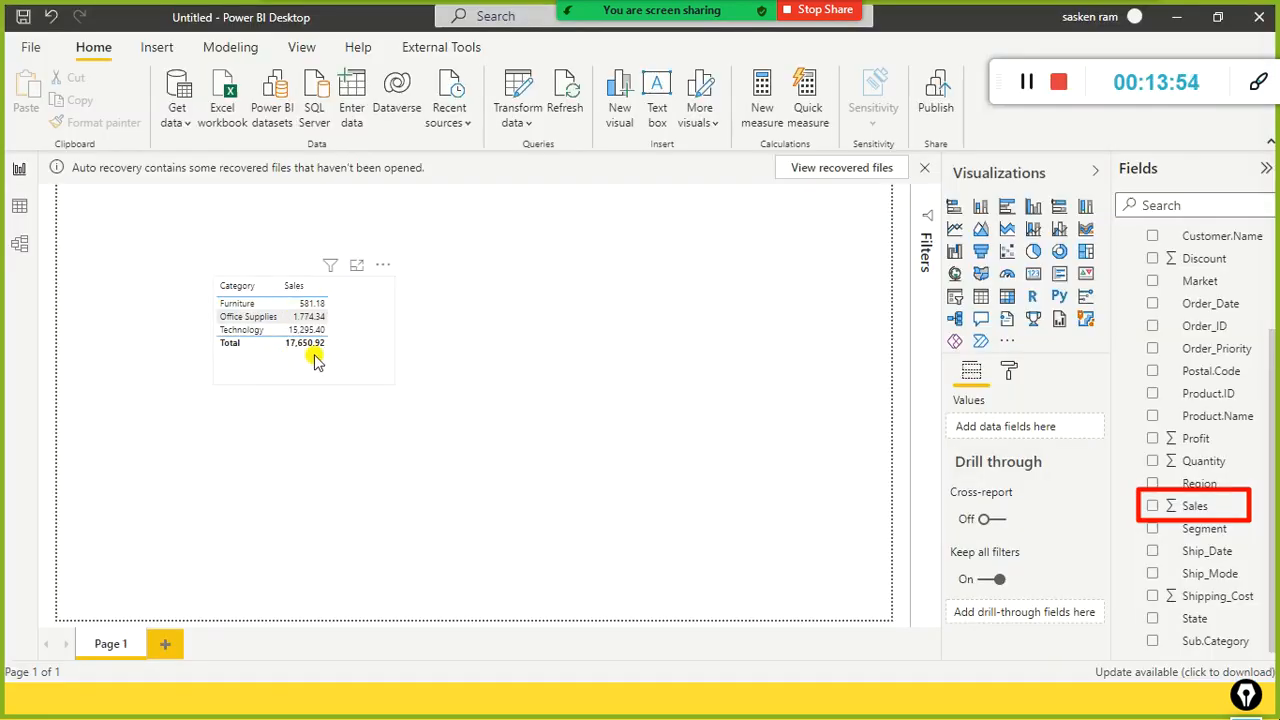
pyautogui.hotkey('alt', 'Tab')
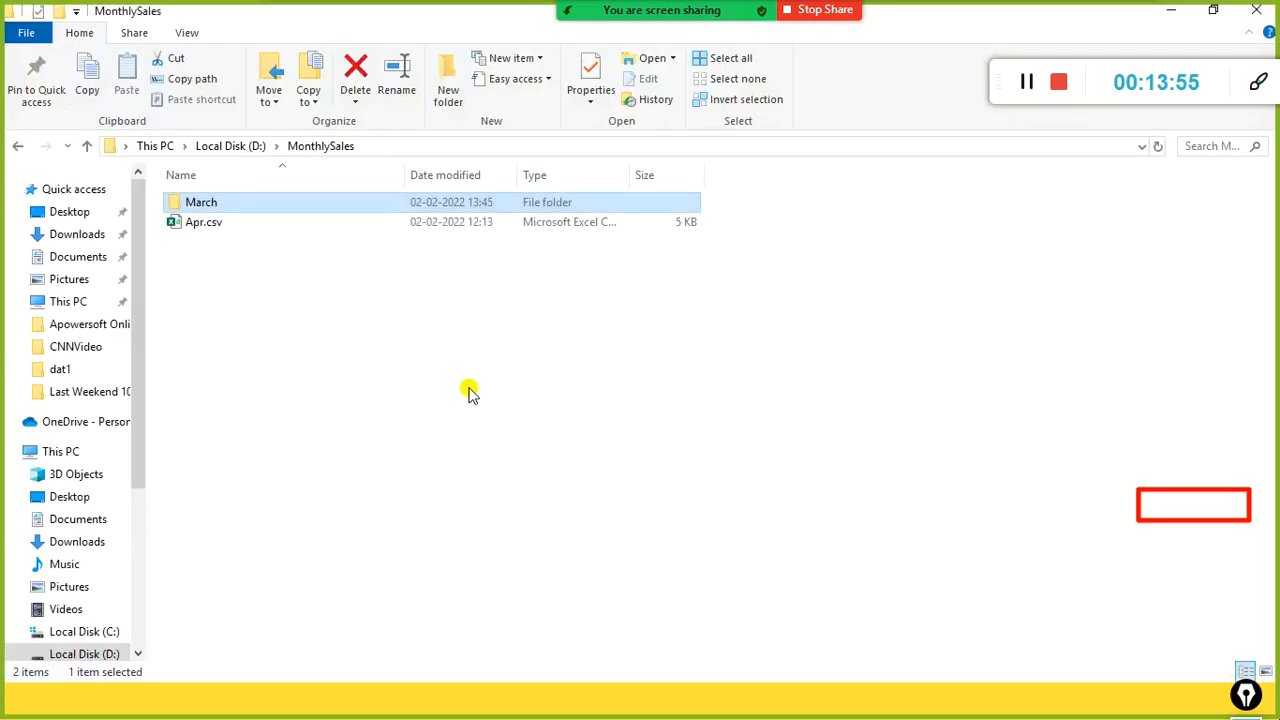
pyautogui.hotkey('alt', 'Tab')
pyautogui.hotkey('alt', 'Tab')
pyautogui.hotkey('alt', 'Tab')
pyautogui.hotkey('alt', 'Tab')
pyautogui.hotkey('alt', 'Tab')
pyautogui.hotkey('alt', 'Tab')
pyautogui.hotkey('alt', 'Tab')
pyautogui.hotkey('alt', 'Tab')
pyautogui.hotkey('alt', 'Tab')
pyautogui.hotkey('alt', 'Tab')
pyautogui.hotkey('alt', 'Tab')
pyautogui.hotkey('alt', 'Tab')
pyautogui.hotkey('alt', 'Tab')
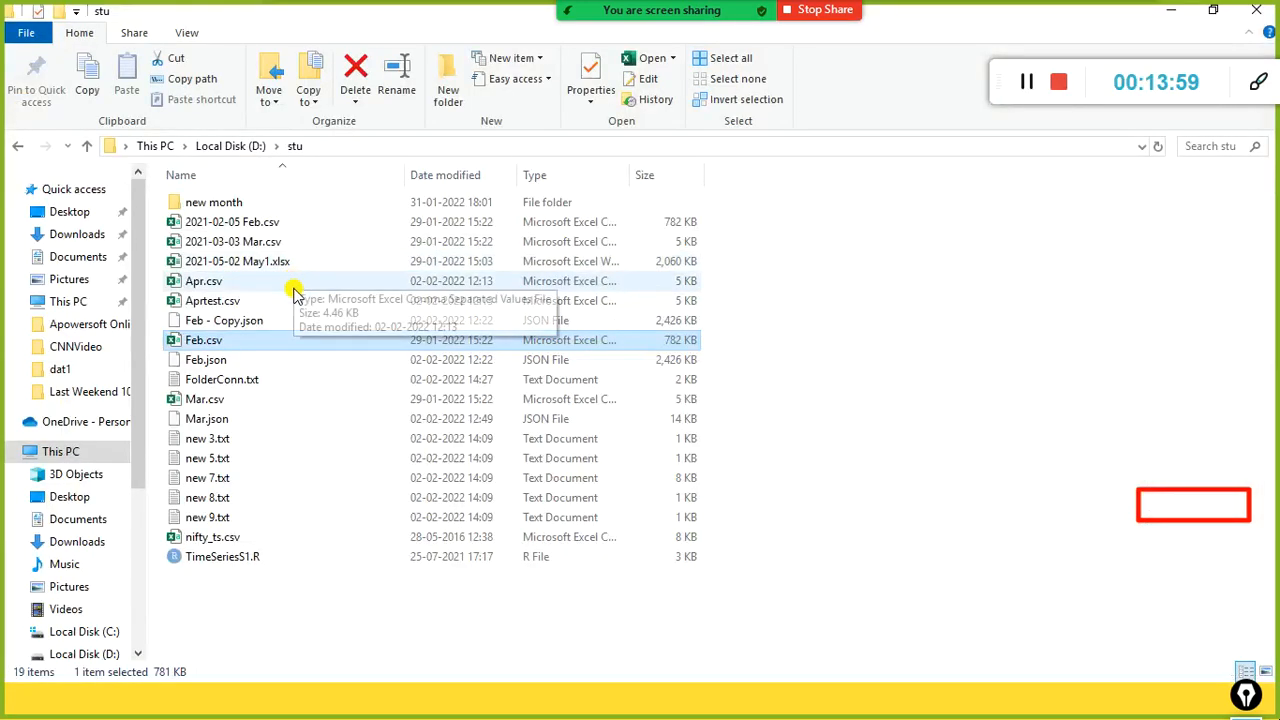
pyautogui.rightClick(205, 343)
pyautogui.click(290, 572)
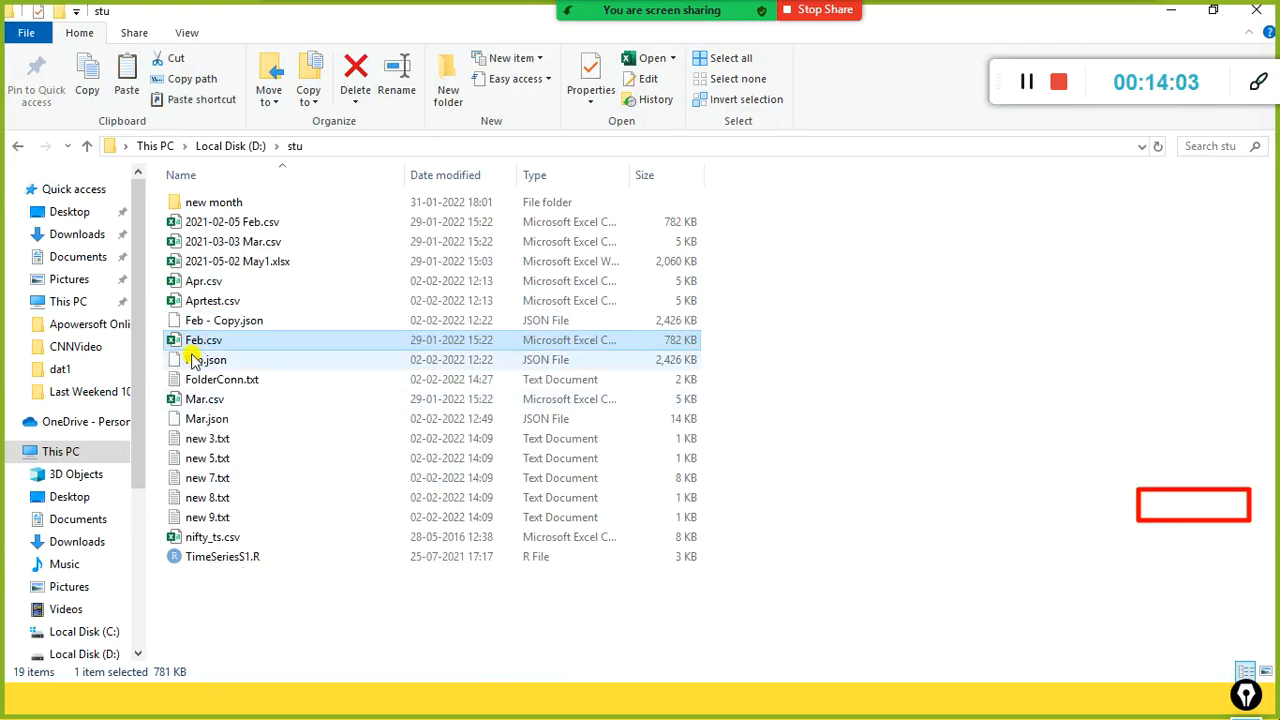
pyautogui.hotkey('alt', 'Tab')
pyautogui.hotkey('alt', 'Tab')
pyautogui.hotkey('alt', 'Tab')
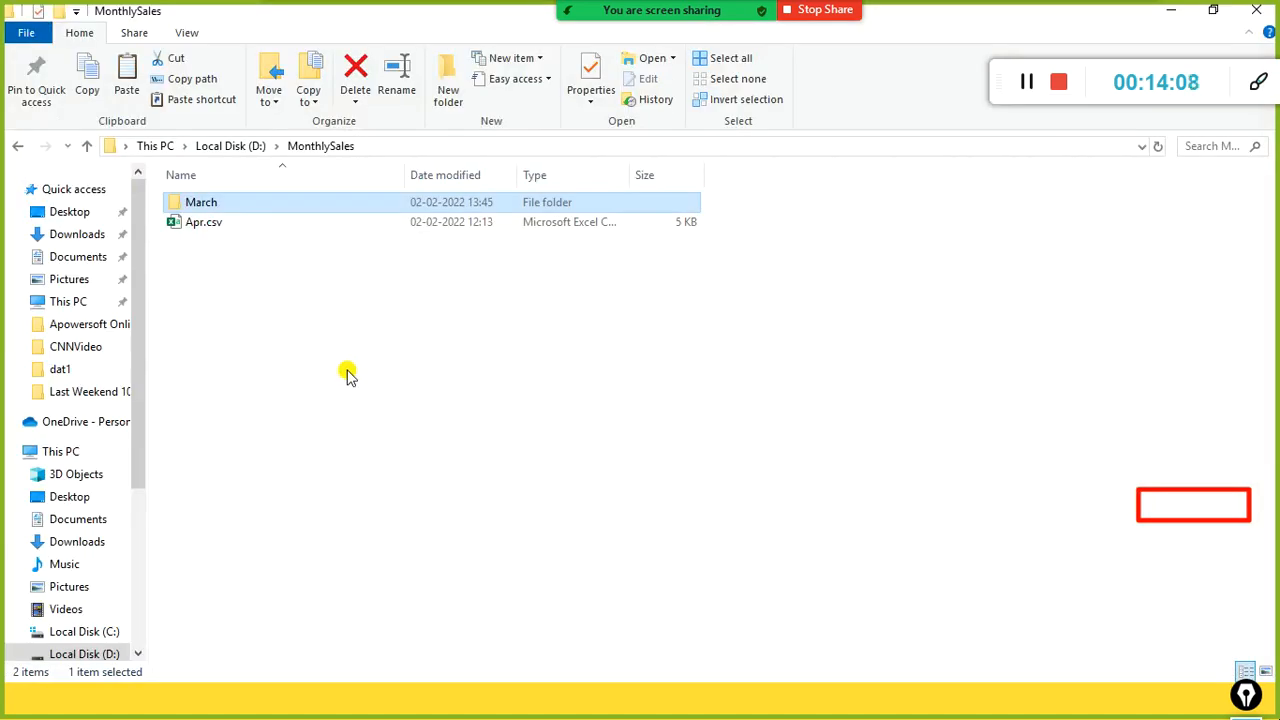
pyautogui.hotkey('ctrl', 'v')
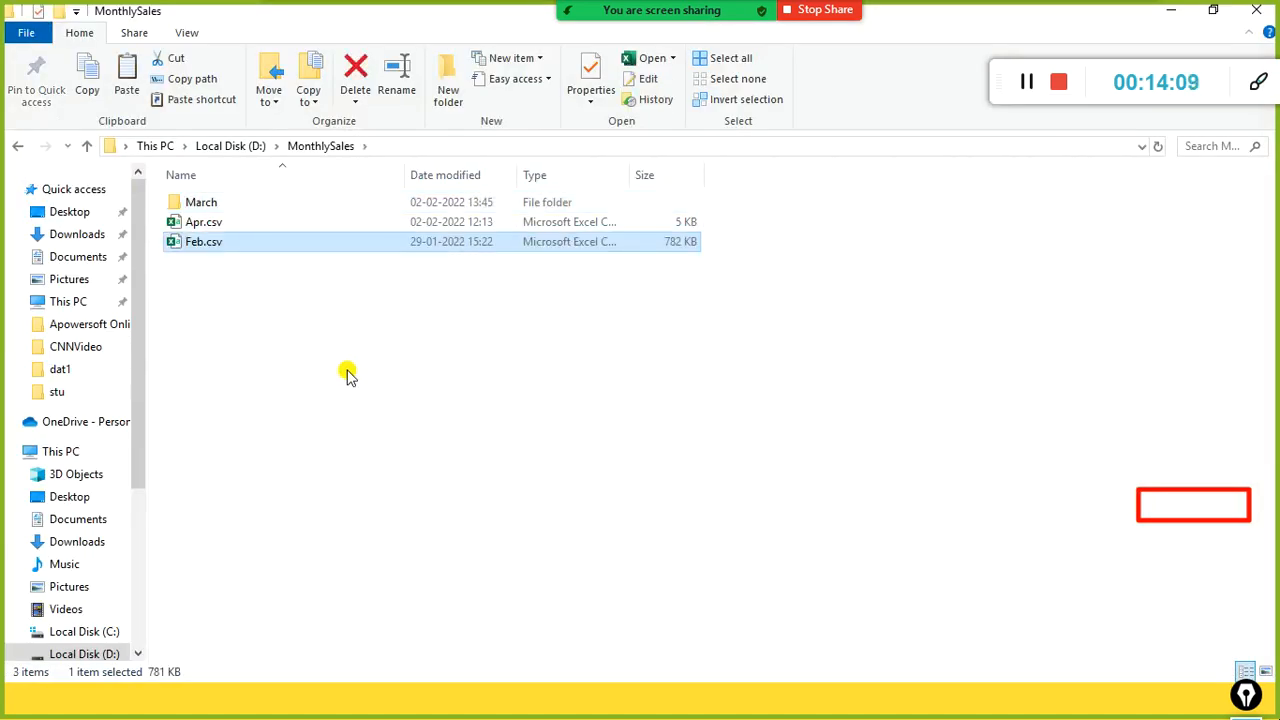
pyautogui.hotkey('alt', 'Tab')
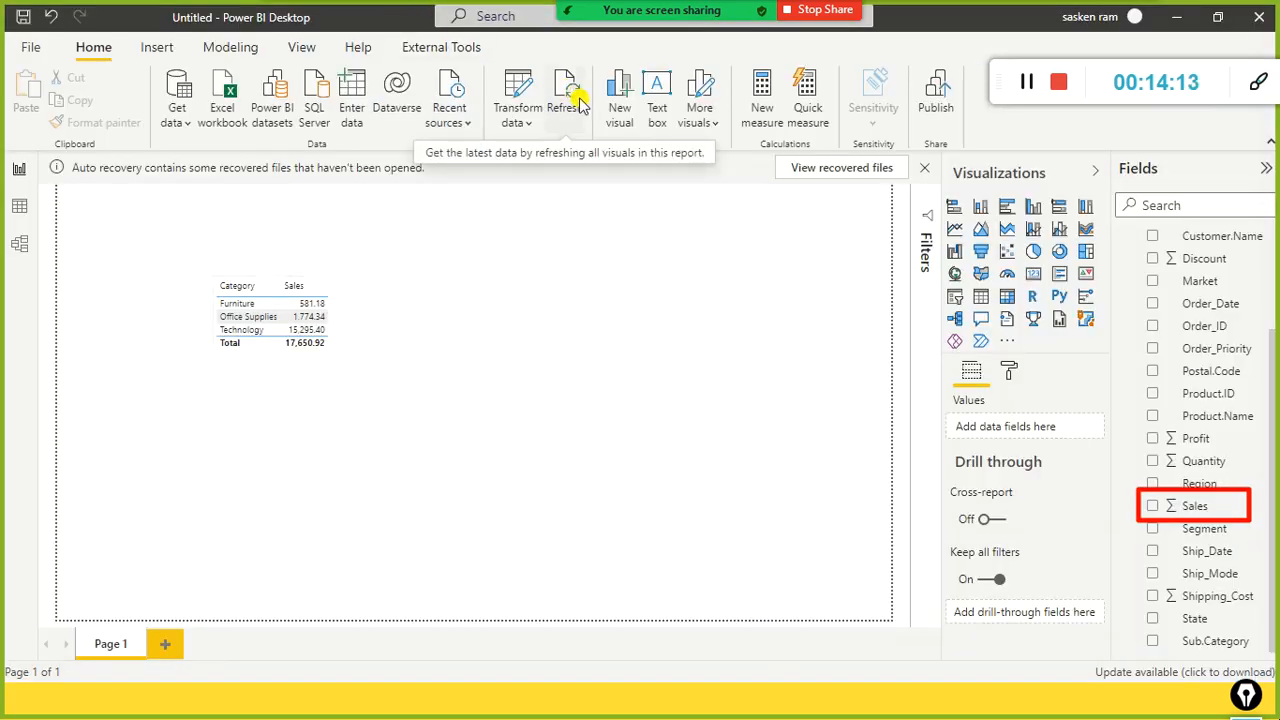
# Step: Refresh the report to load 3,361 rows, raising the Sales total to 5,13,477.19
pyautogui.click(580, 103)
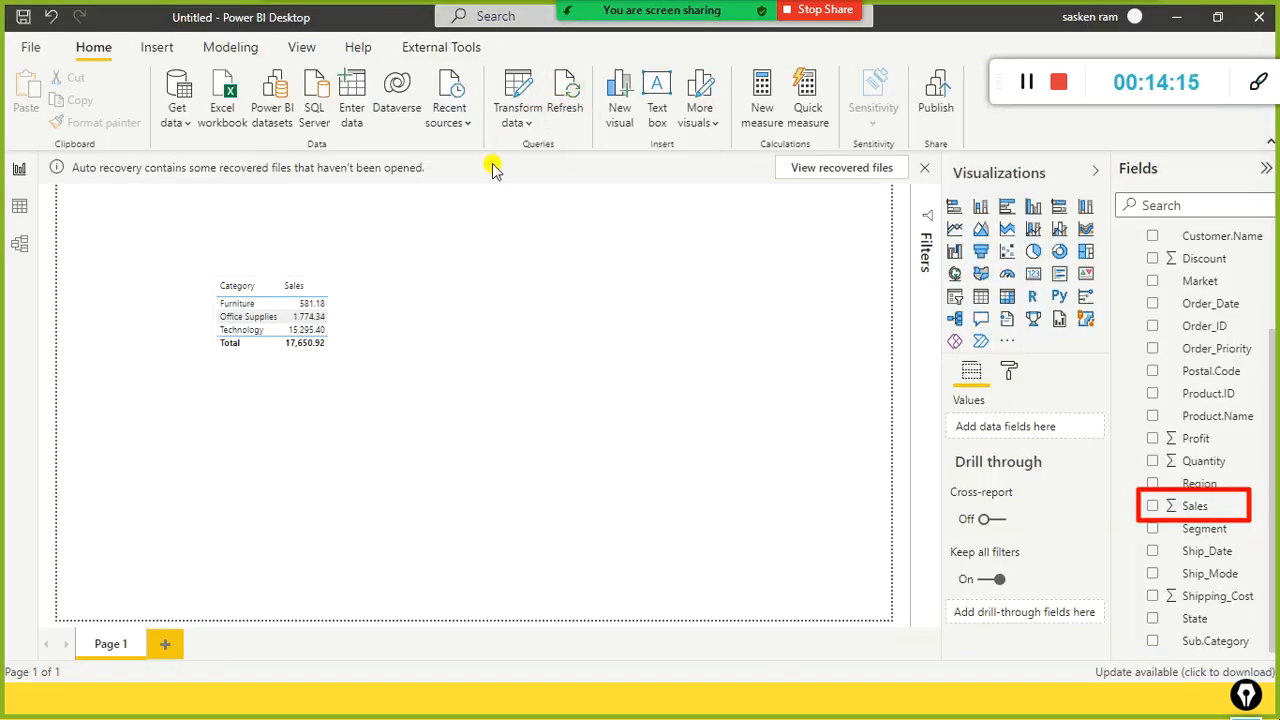
pyautogui.click(528, 122)
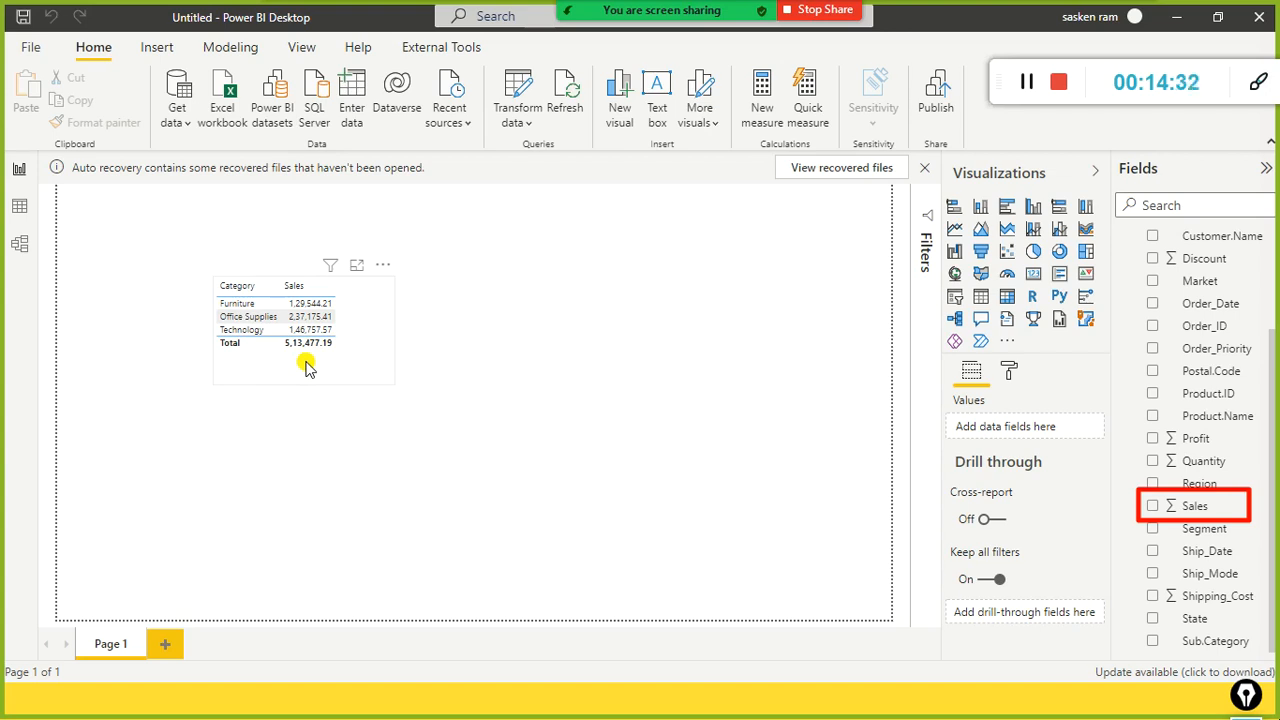
pyautogui.hotkey('alt', 'Tab')
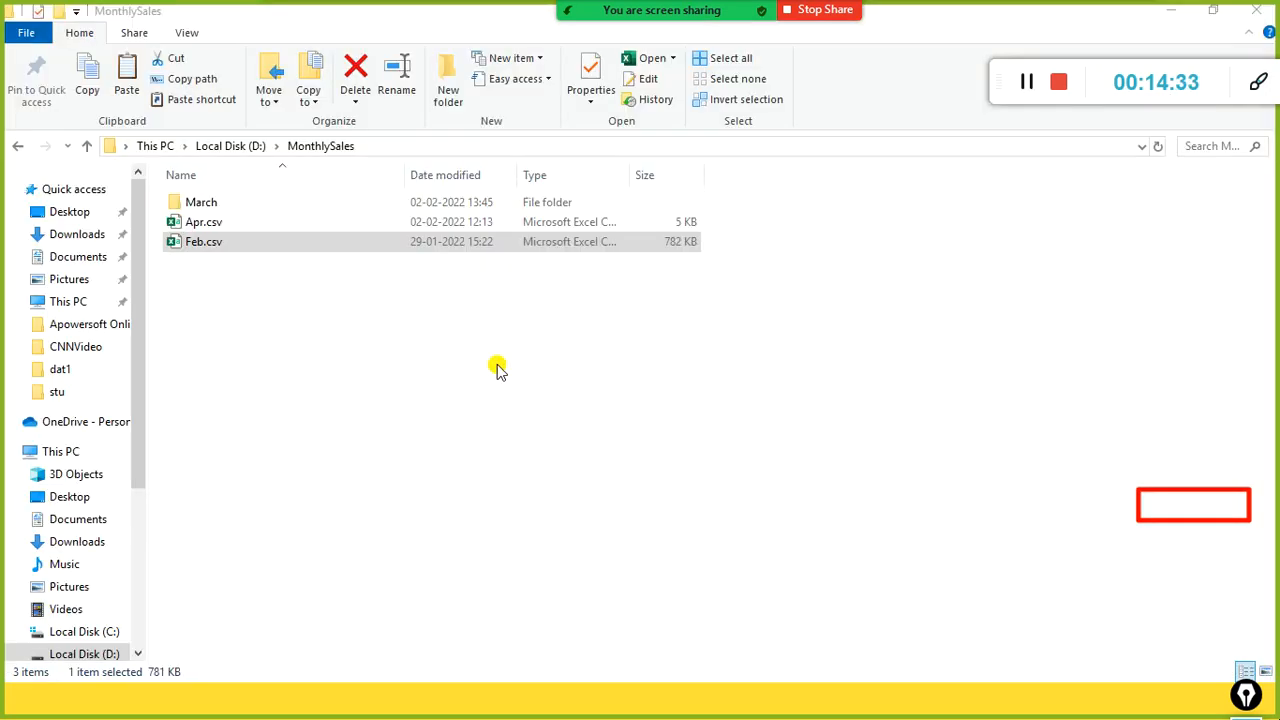
pyautogui.hotkey('alt', 'Tab')
pyautogui.hotkey('alt', 'Tab')
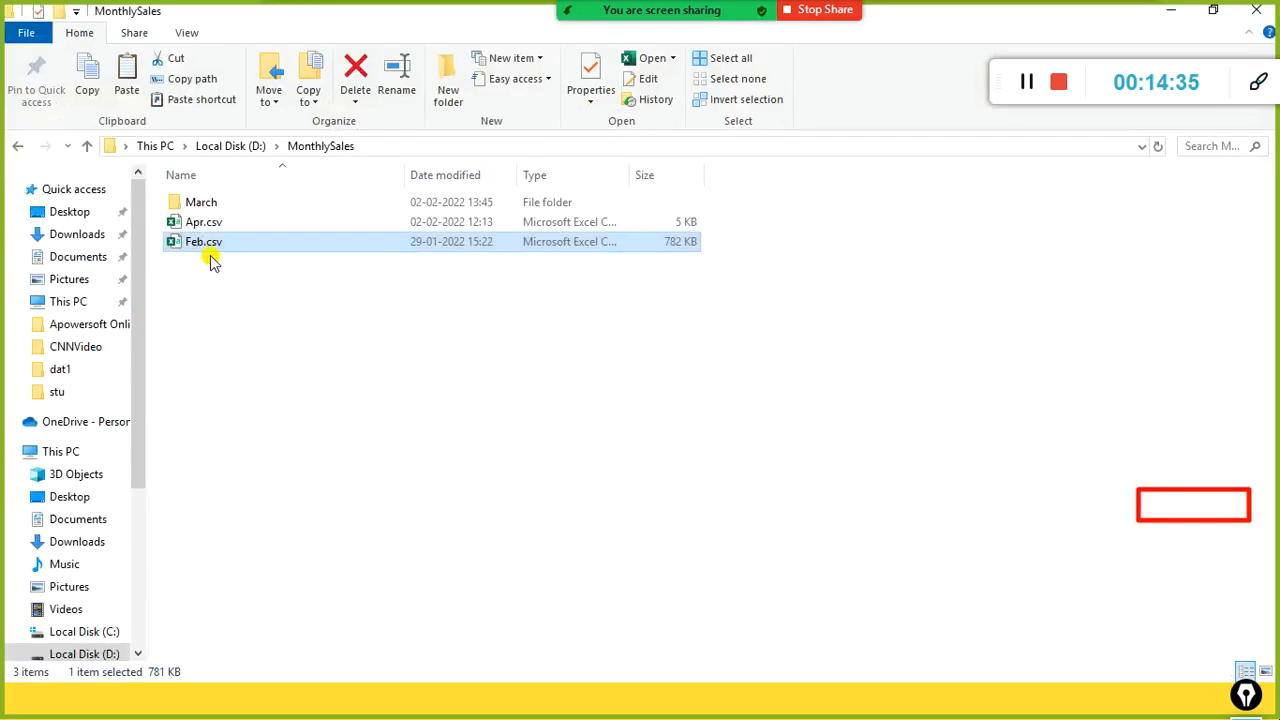
pyautogui.hotkey('alt', 'Tab')
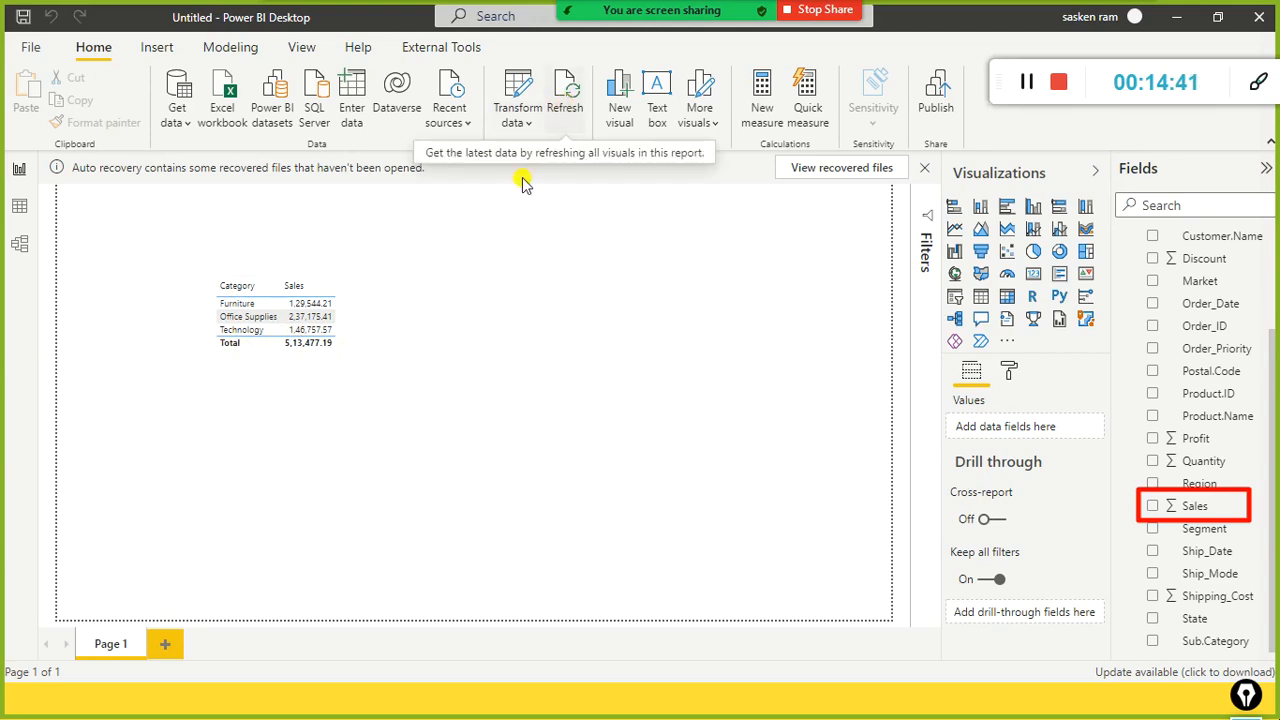
pyautogui.hotkey('alt', 'Tab')
pyautogui.hotkey('alt', 'Tab')
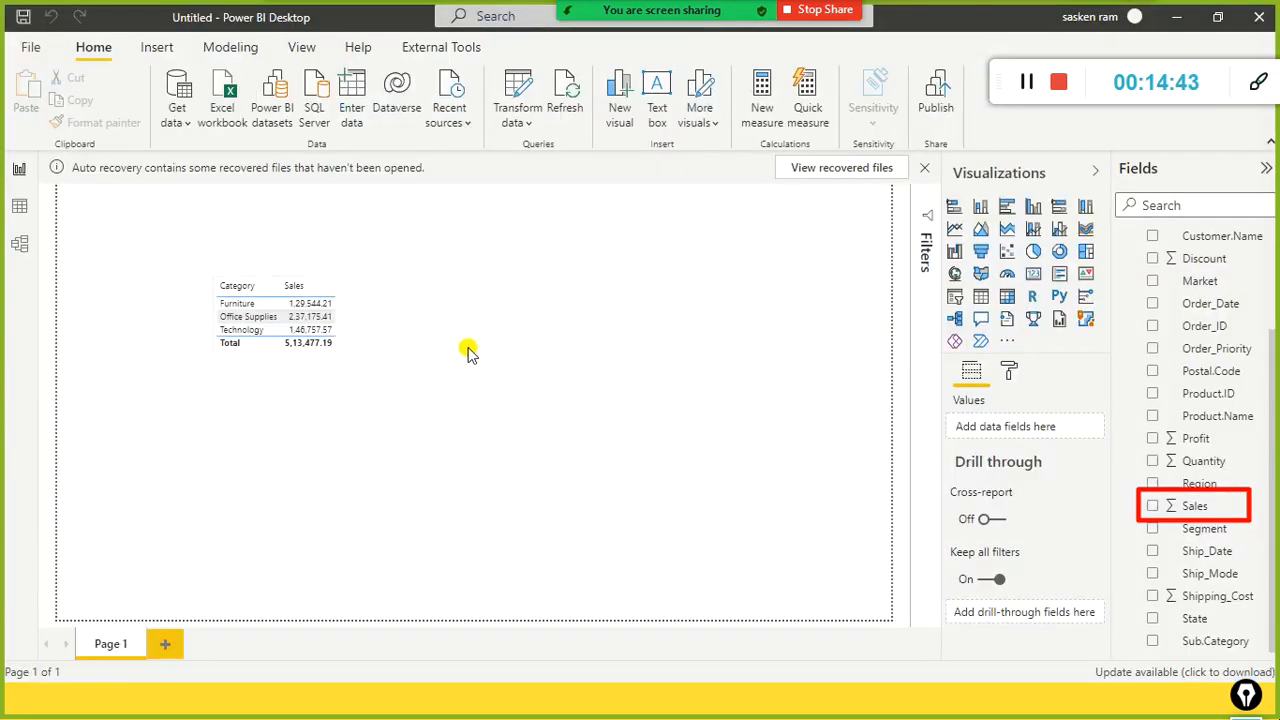
pyautogui.hotkey('alt', 'Tab')
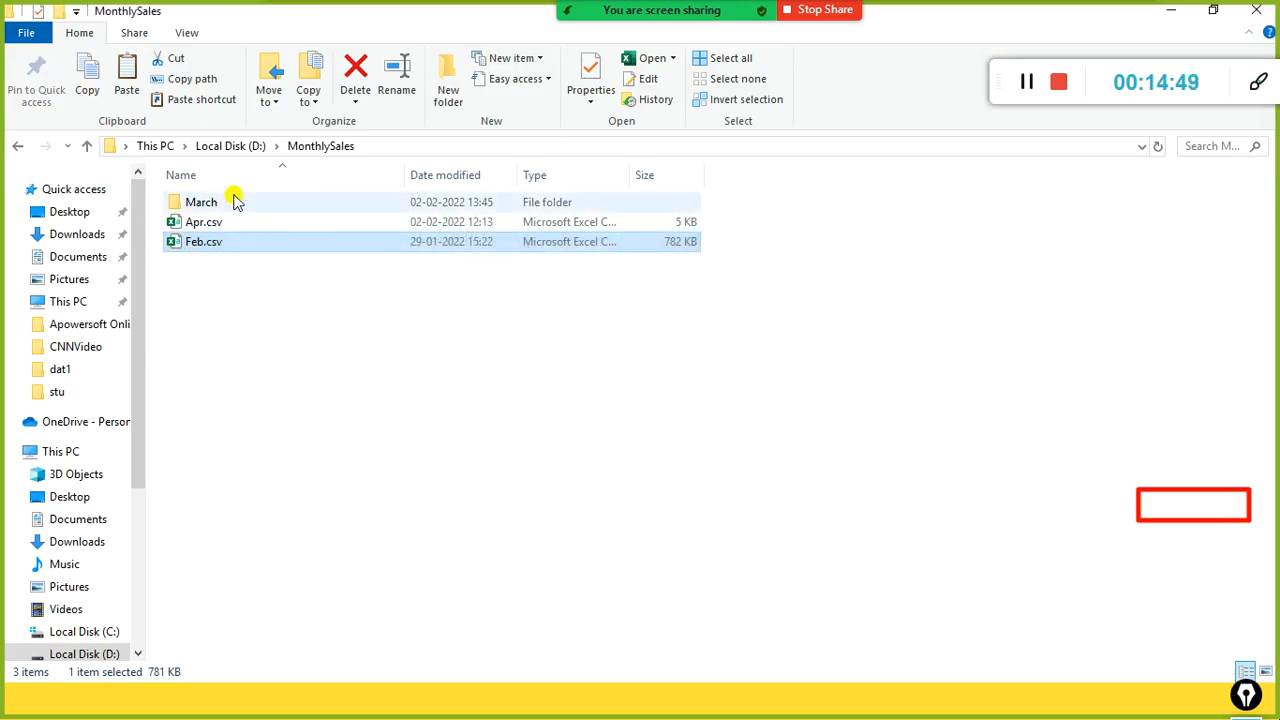
pyautogui.hotkey('alt', 'Tab')
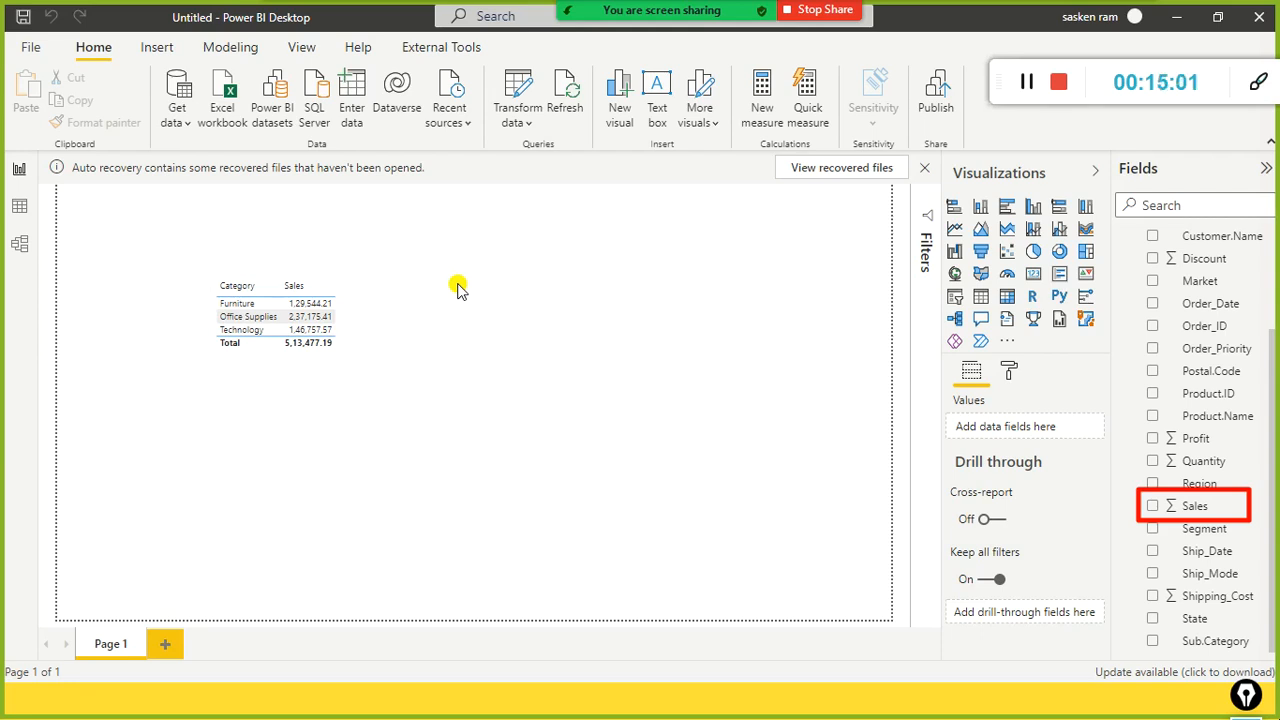
# Step: Open the Power Query Editor via Transform data and bring its window to the front
pyautogui.click(531, 121)
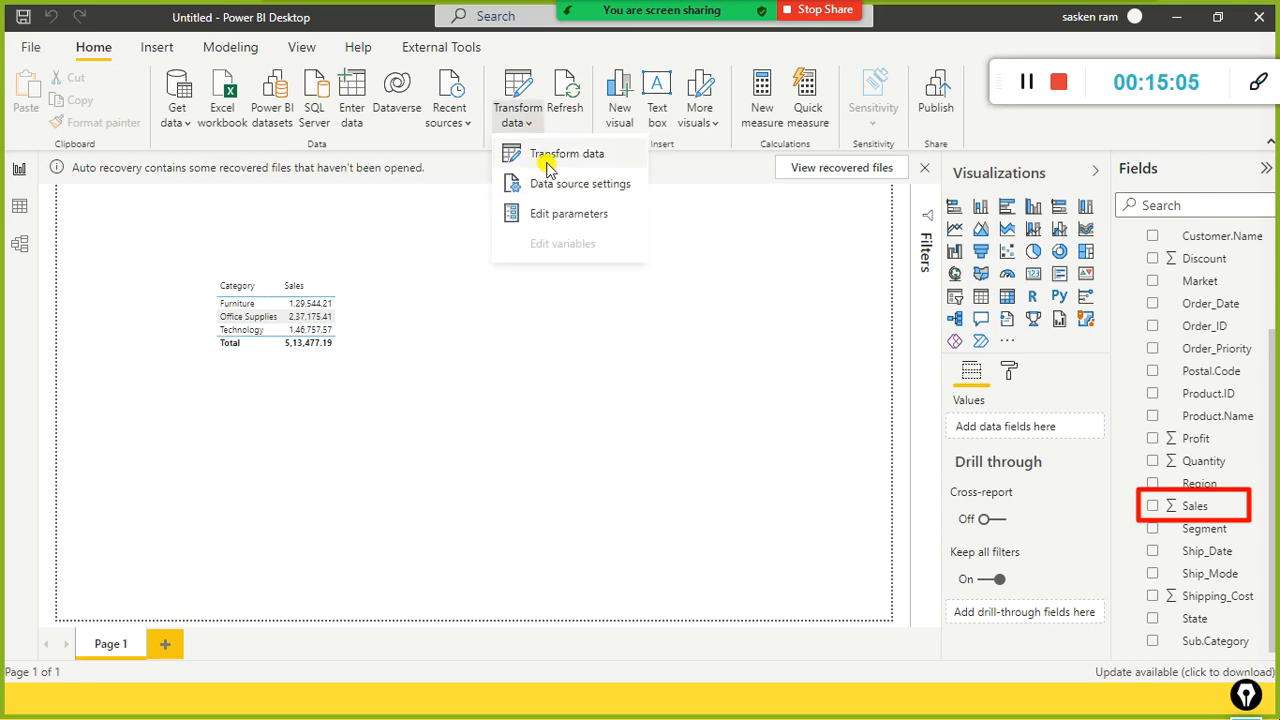
pyautogui.click(547, 165)
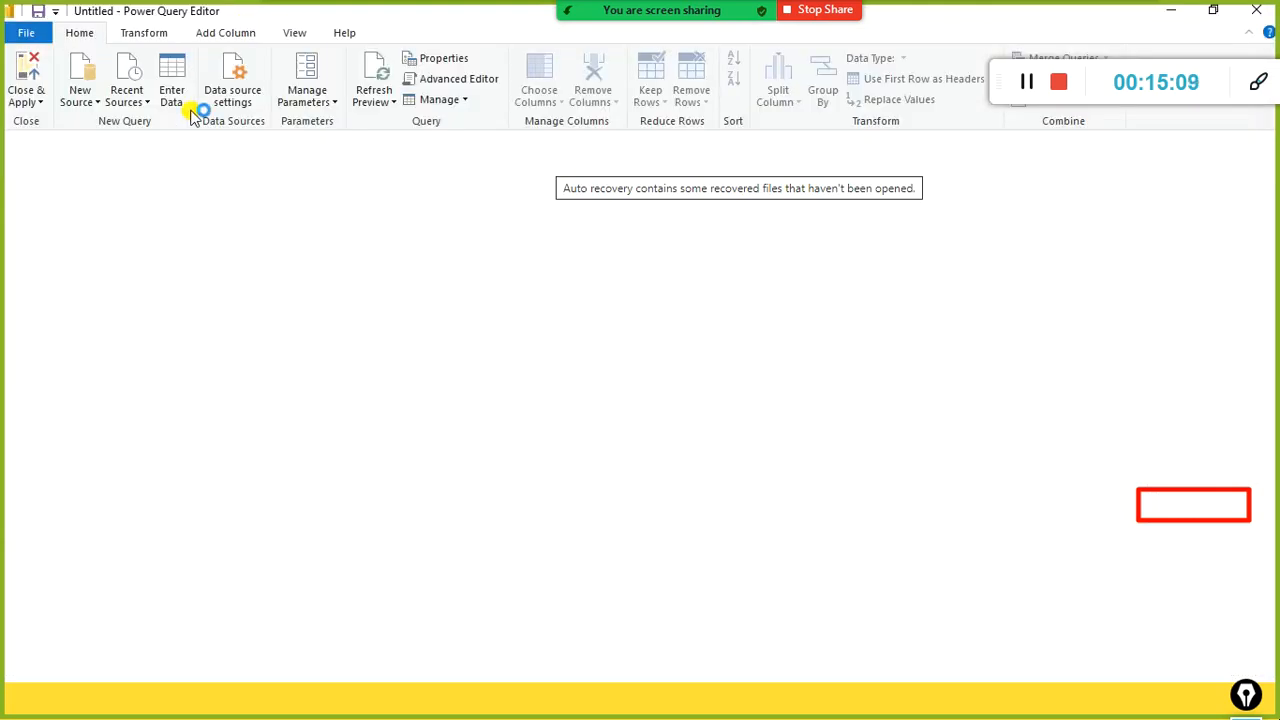
pyautogui.hotkey('alt', 'Tab')
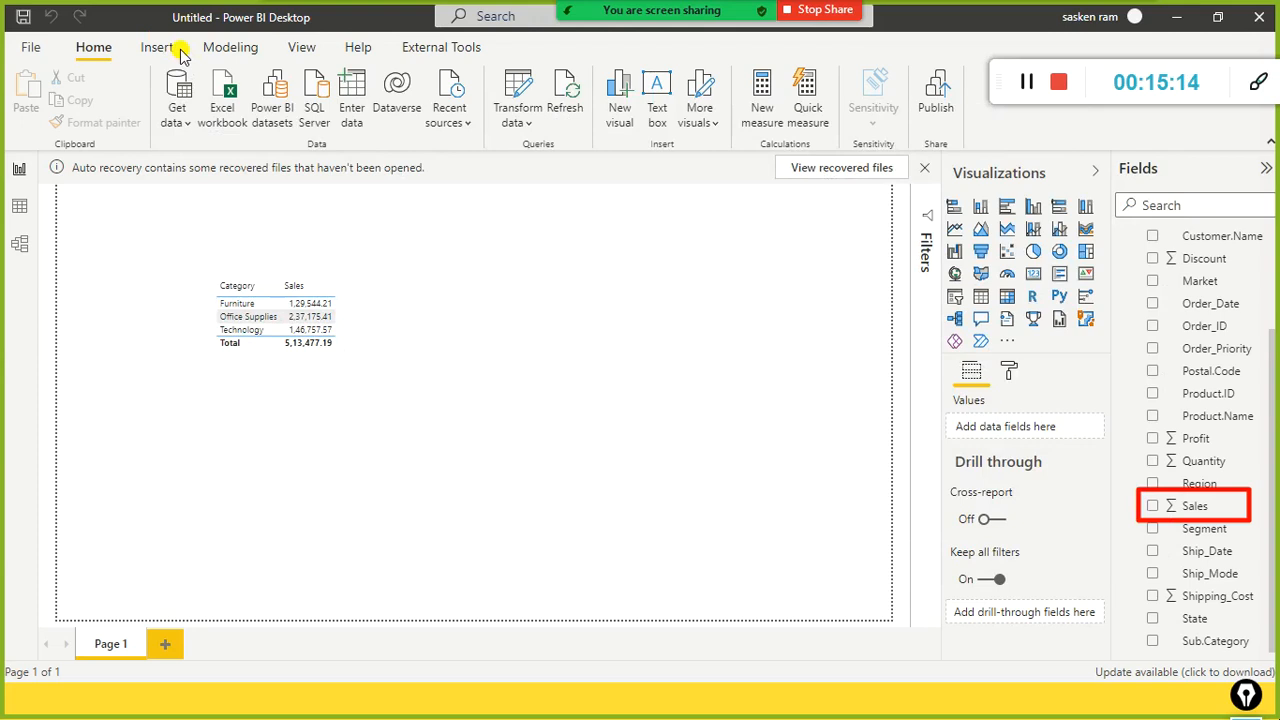
pyautogui.hotkey('alt', 'Tab')
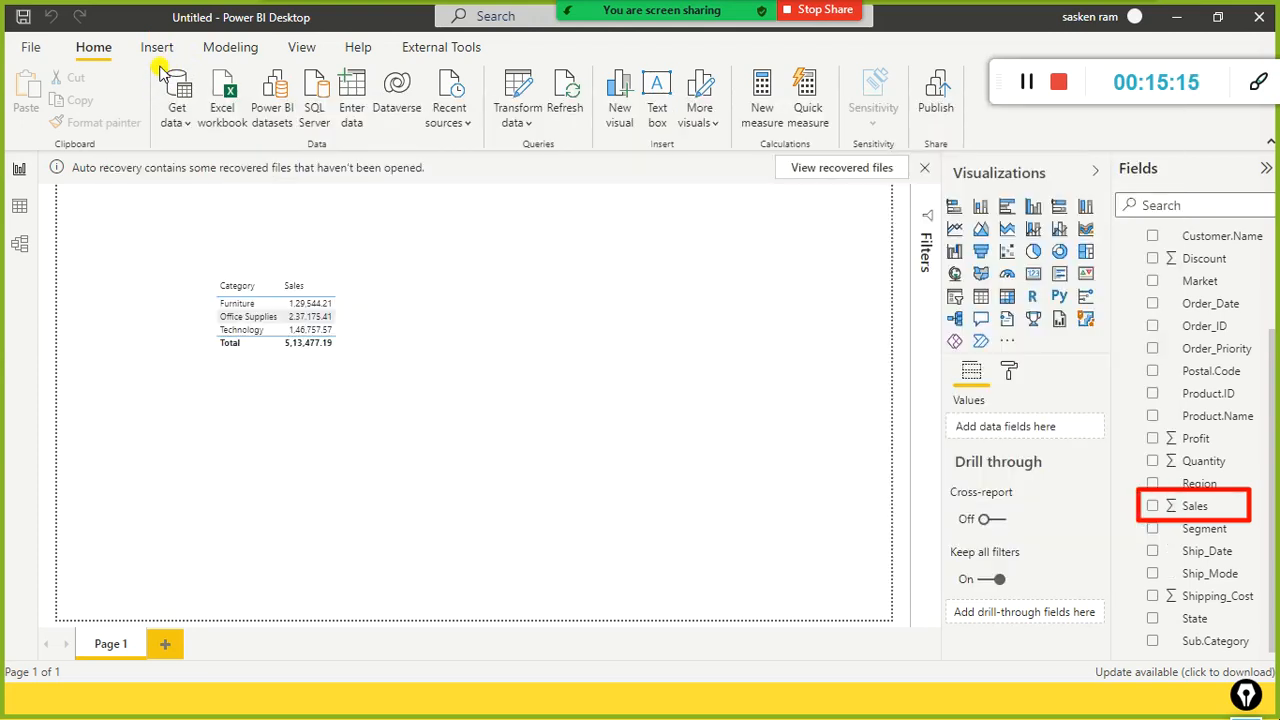
pyautogui.hotkey('alt', 'Tab')
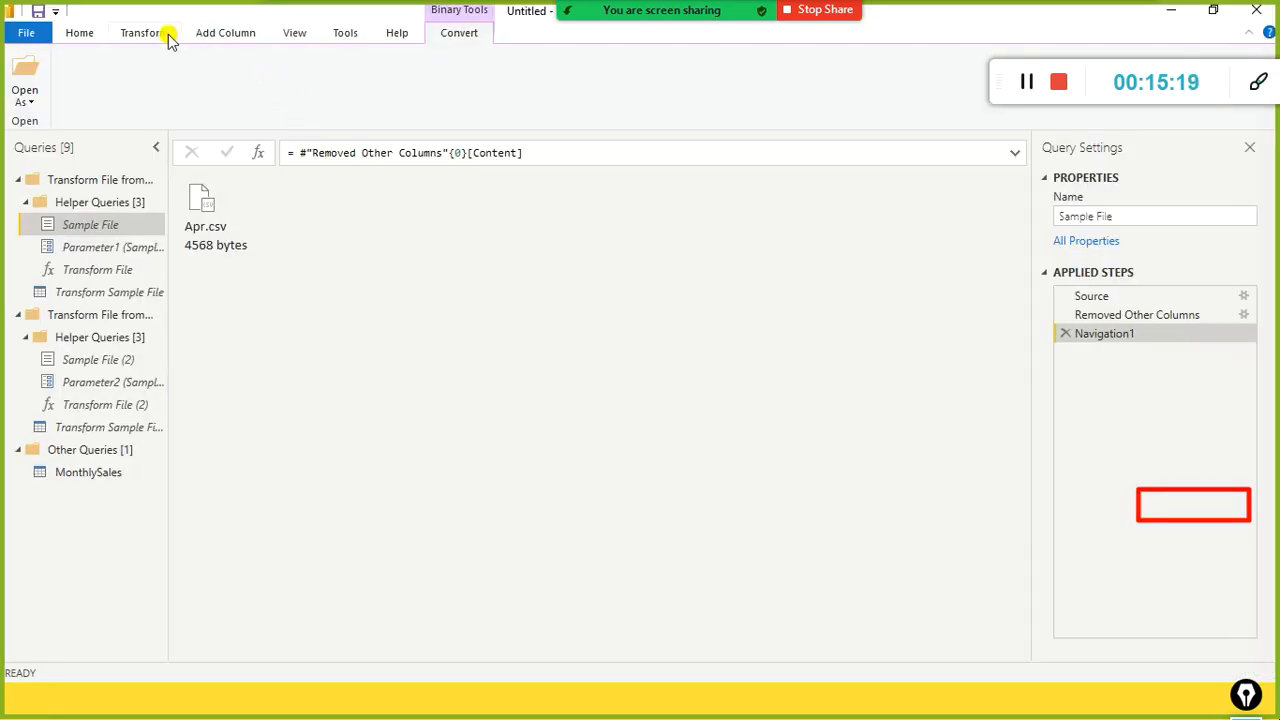
pyautogui.click(168, 36)
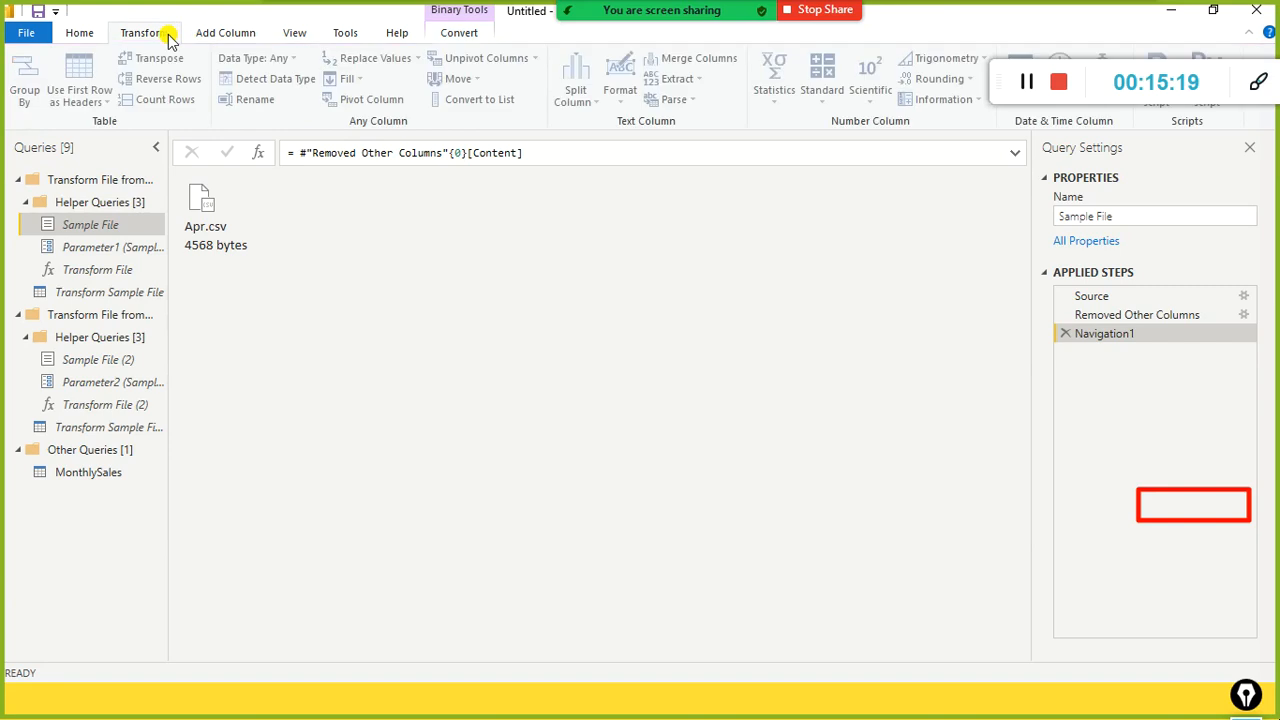
# Step: Select MonthlySales under Other Queries and step through Removed Columns to Changed Type1
pyautogui.click(97, 450)
pyautogui.click(88, 476)
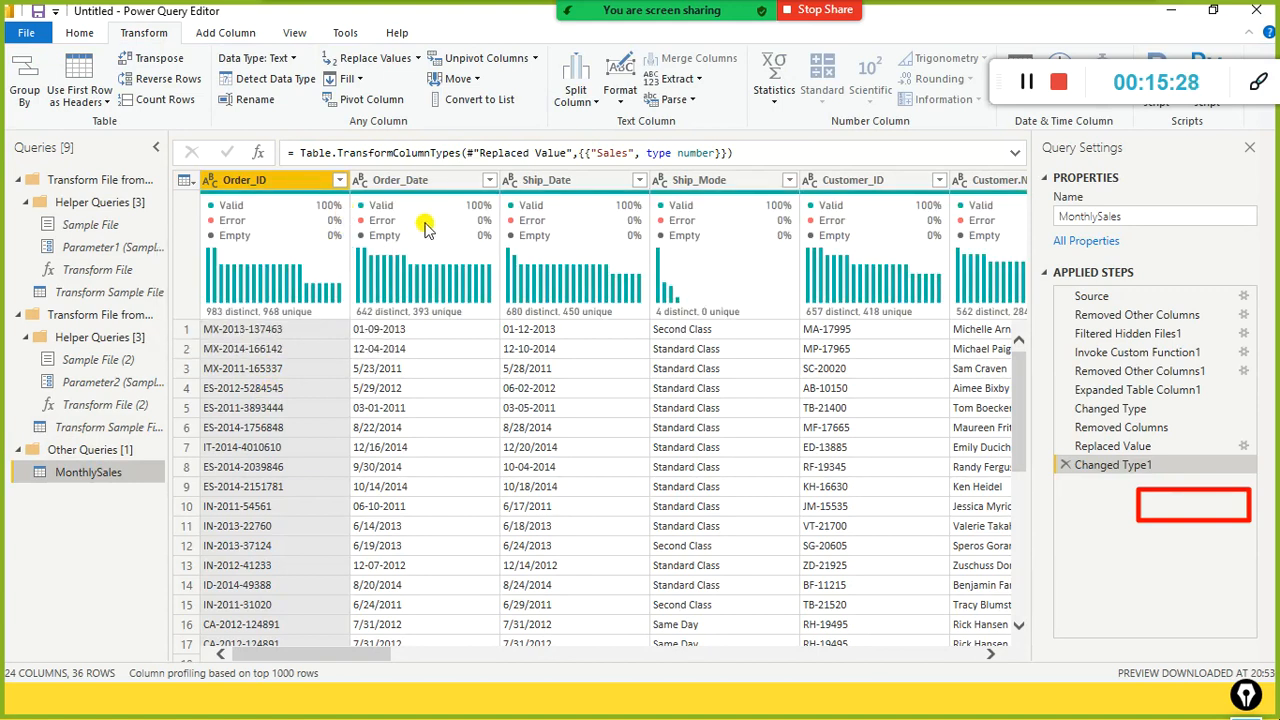
pyautogui.moveTo(424, 226)
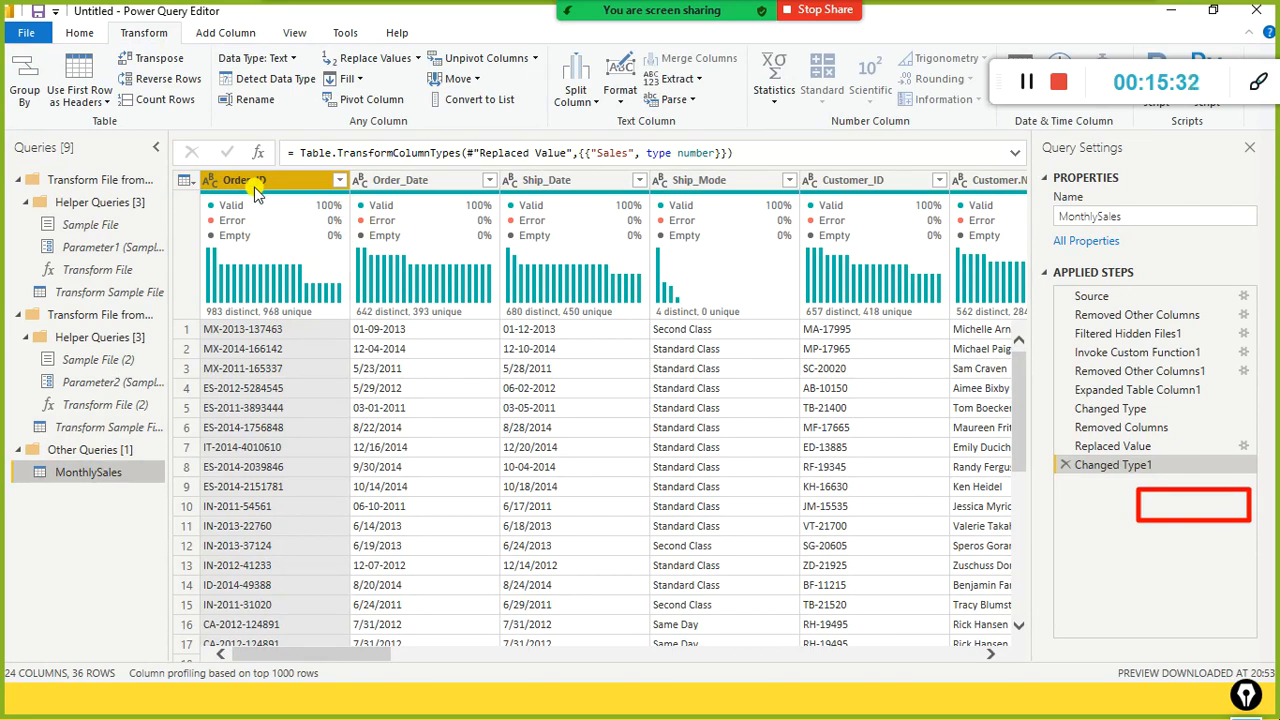
pyautogui.click(1105, 427)
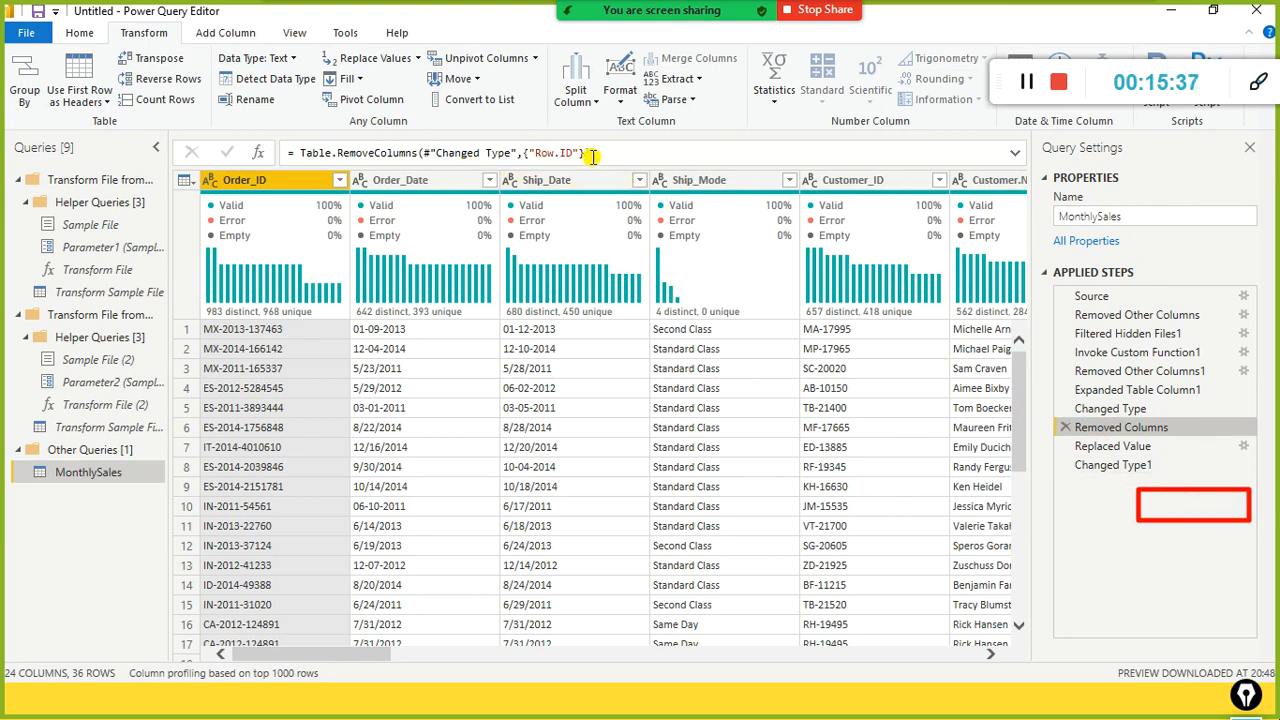
pyautogui.click(1128, 470)
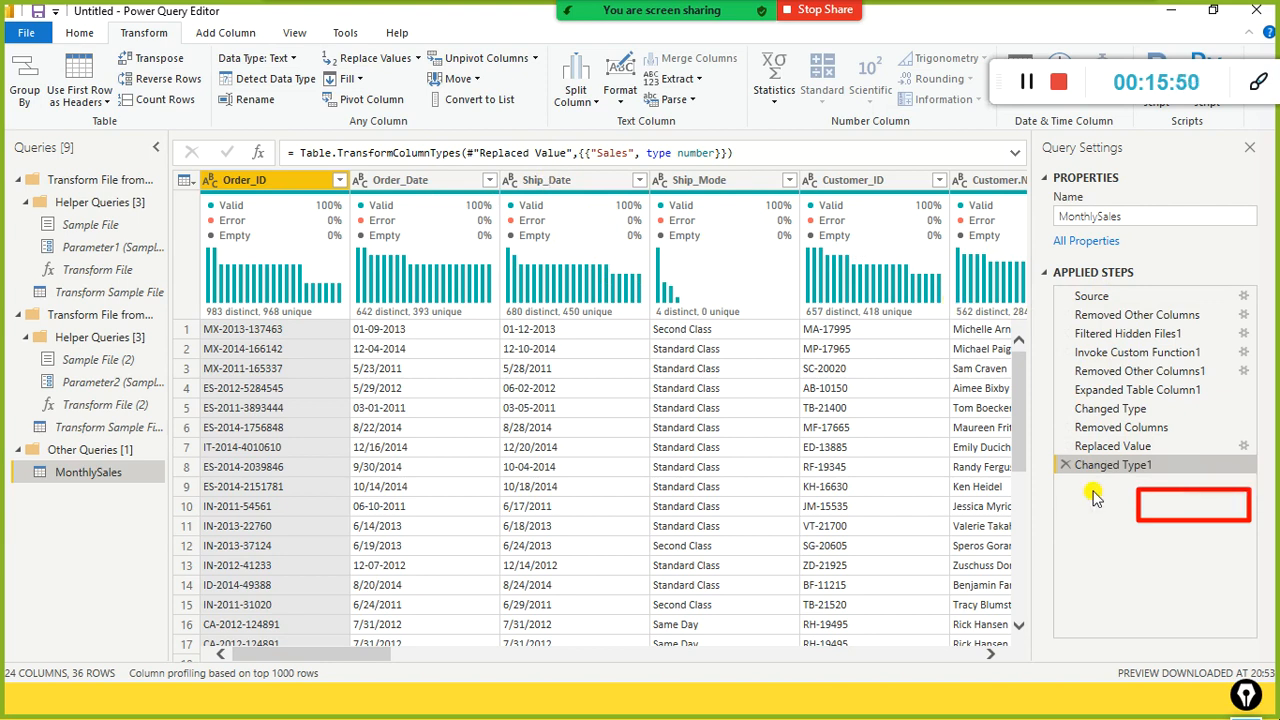
# Step: Scroll to the Sales through Order_Priority columns, check their quality stats, then return to the report
pyautogui.moveTo(343, 655); pyautogui.dragTo(909, 657)
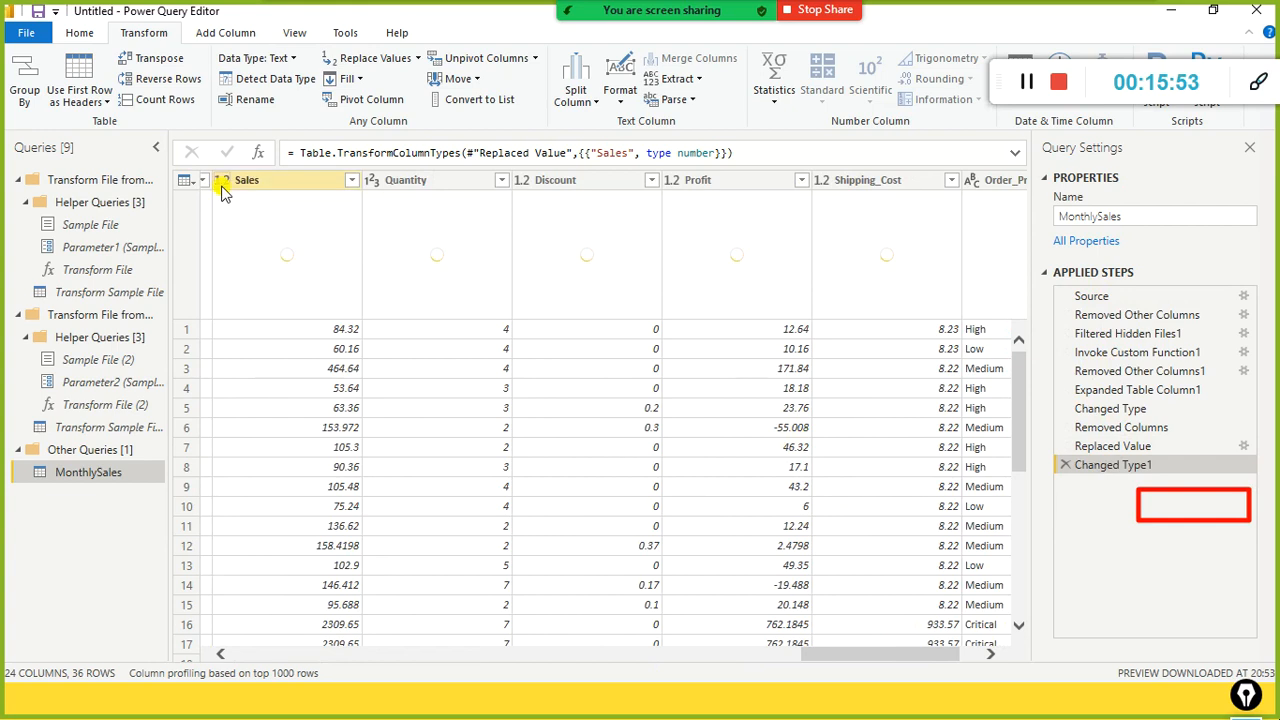
pyautogui.moveTo(346, 220)
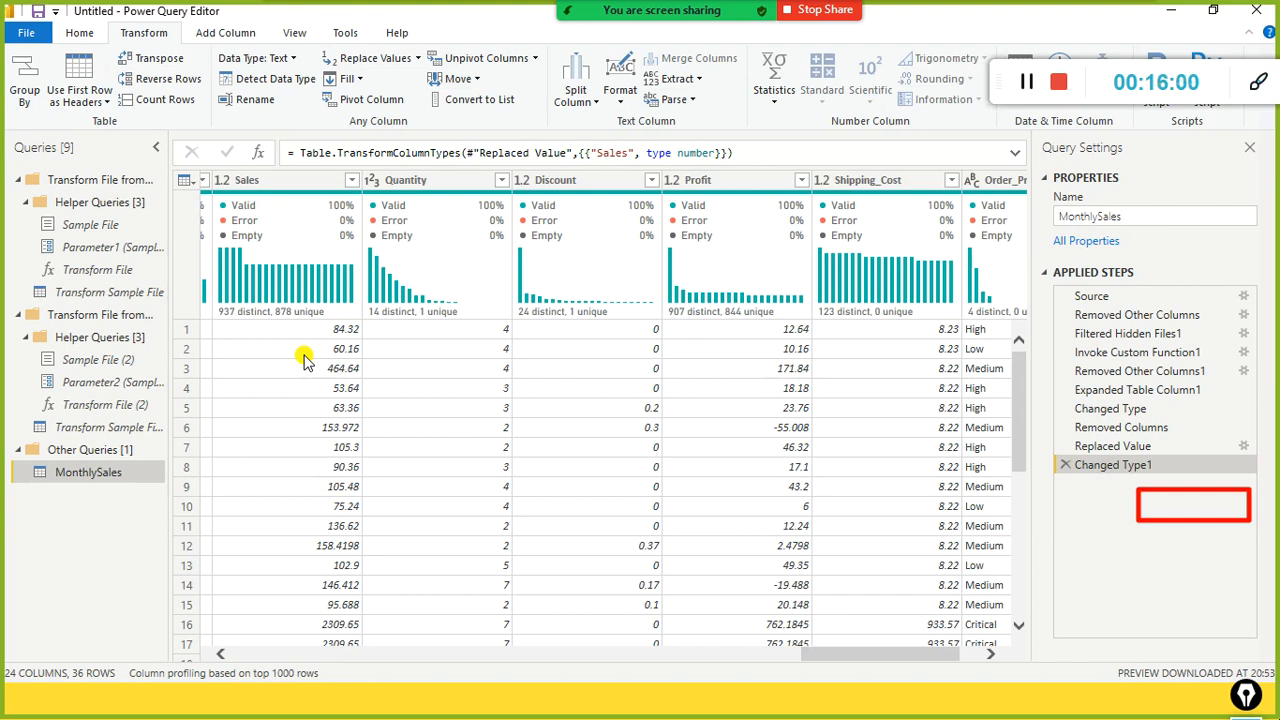
pyautogui.hotkey('alt', 'Tab')
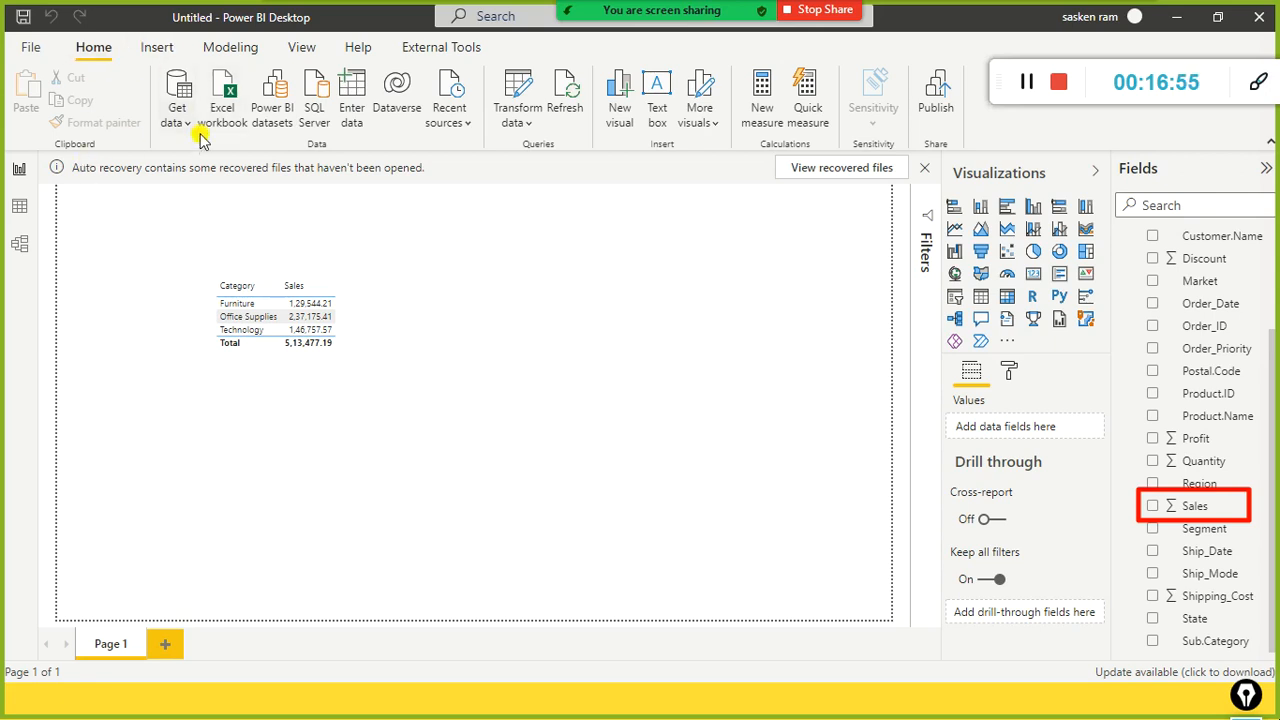
pyautogui.click(180, 115)
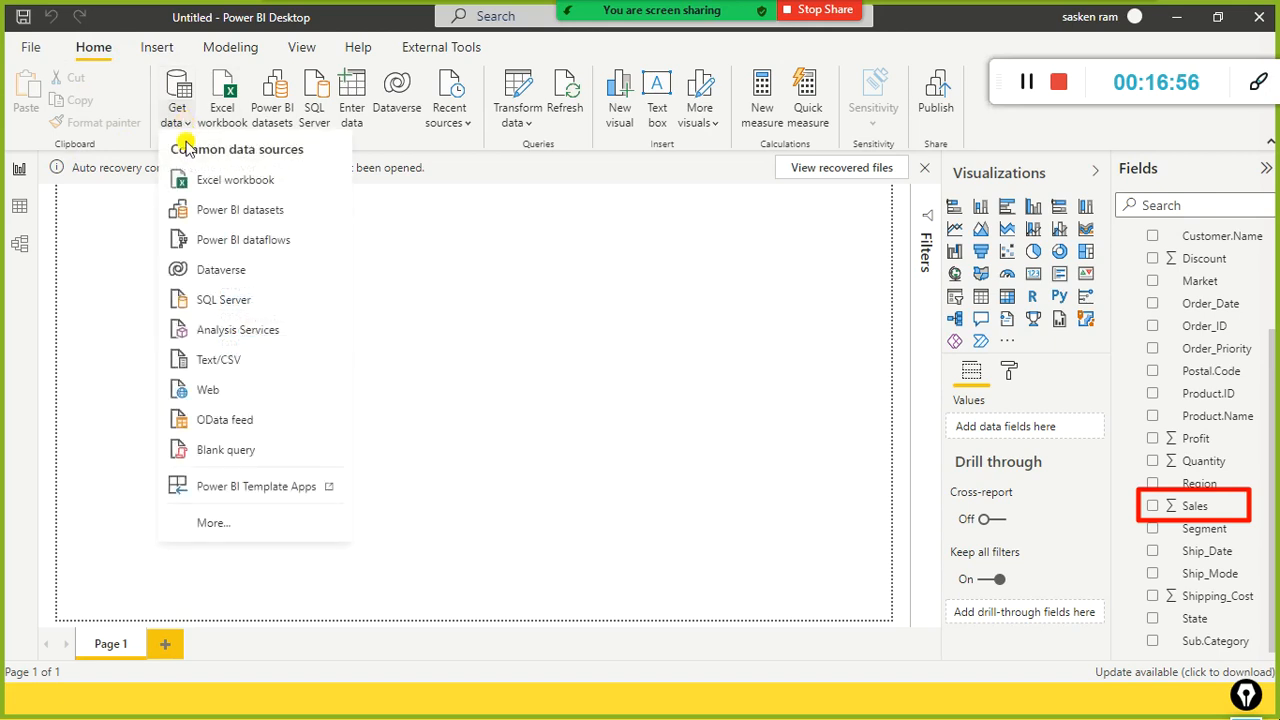
pyautogui.click(210, 524)
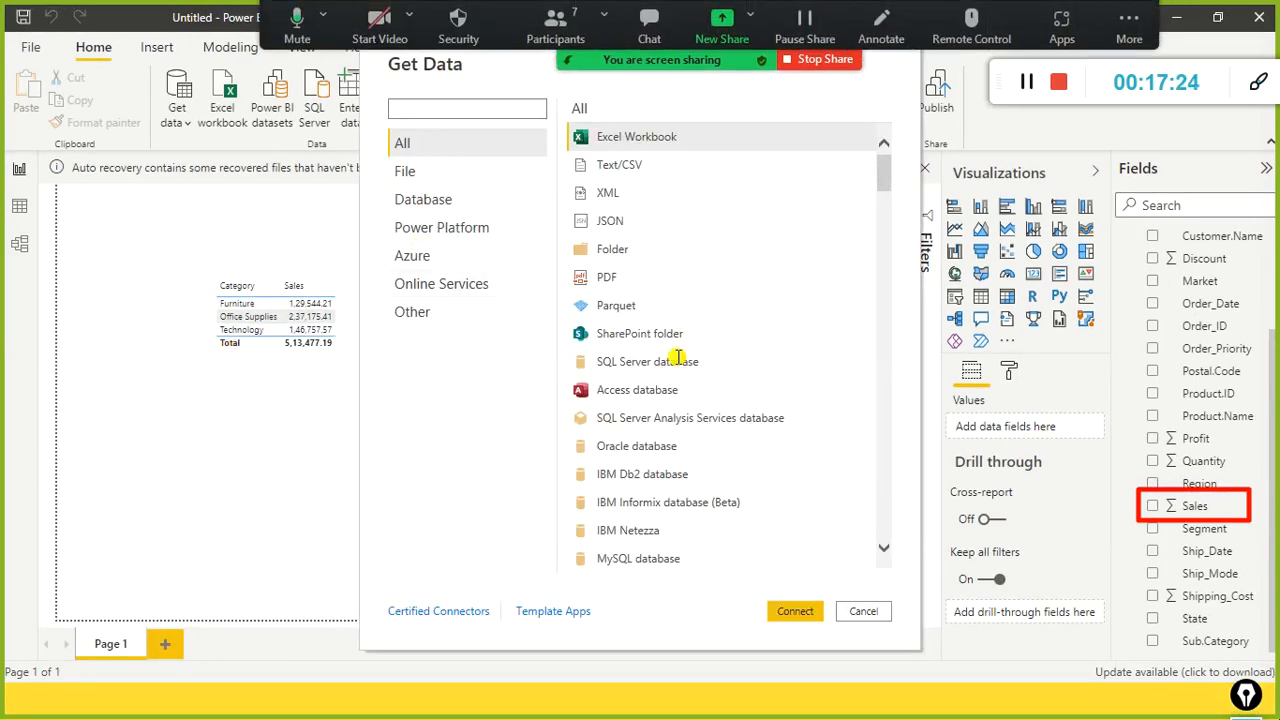
pyautogui.click(420, 171)
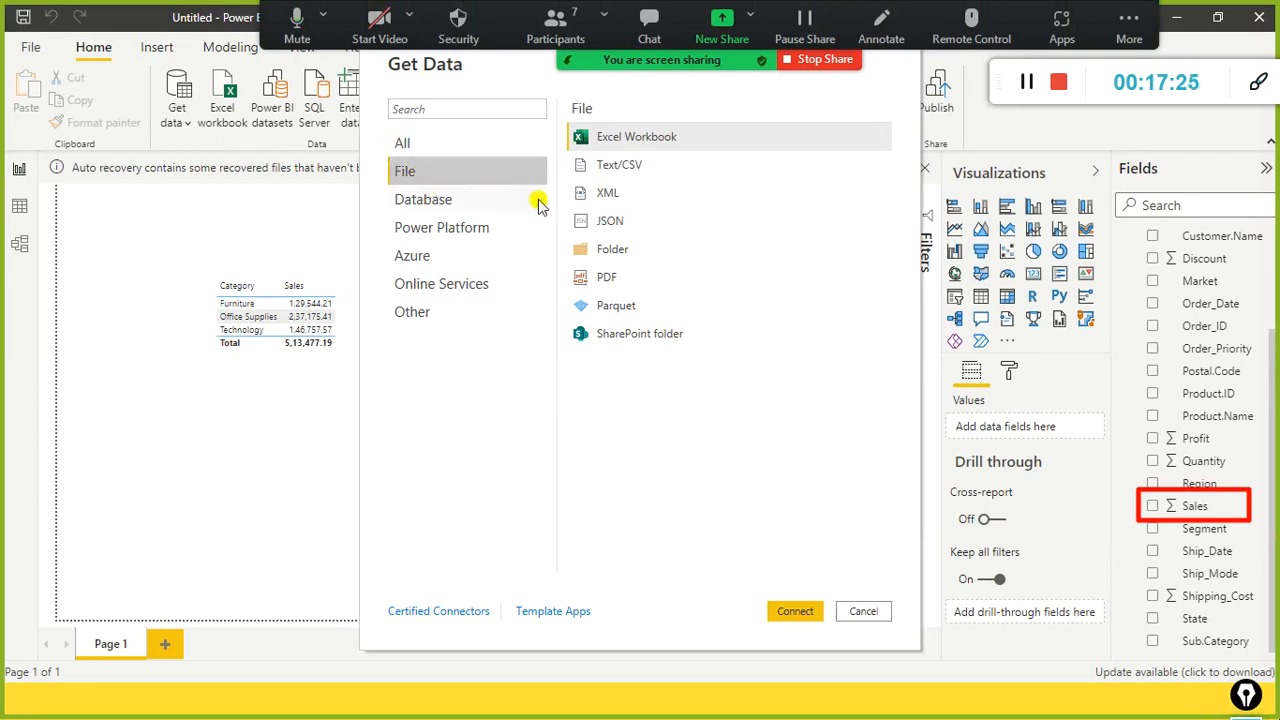
pyautogui.click(612, 256)
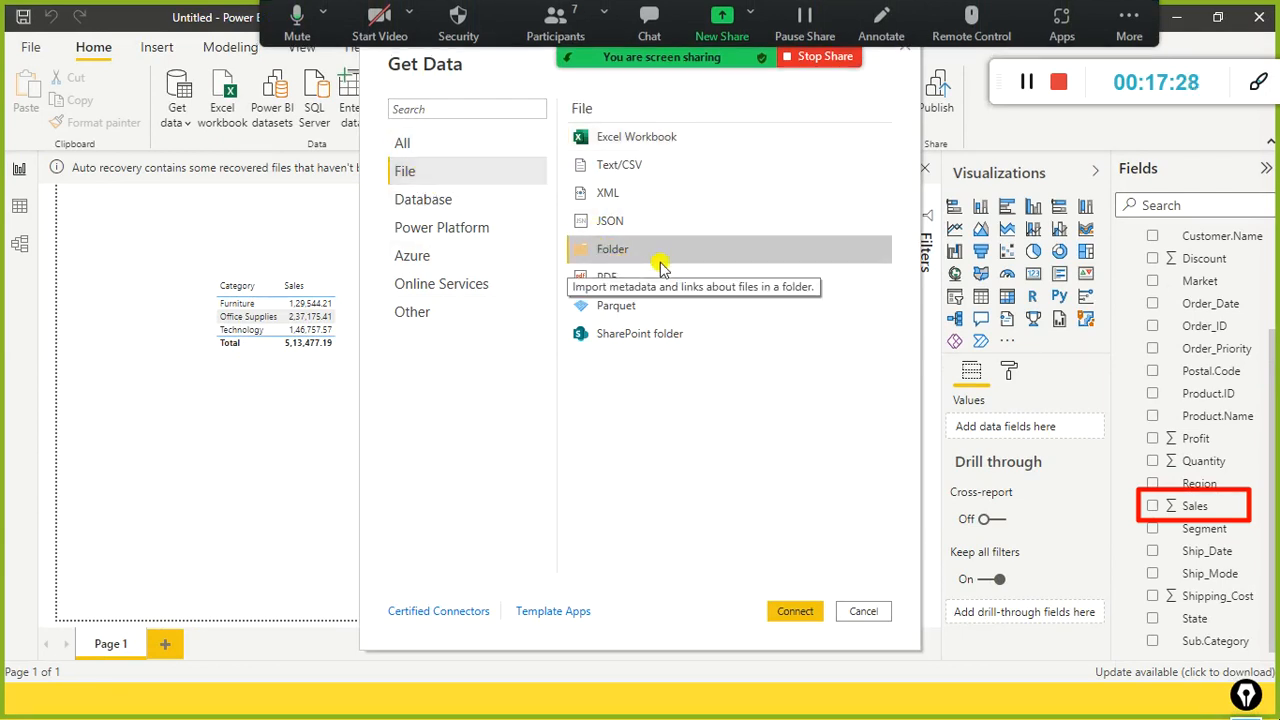
pyautogui.click(862, 612)
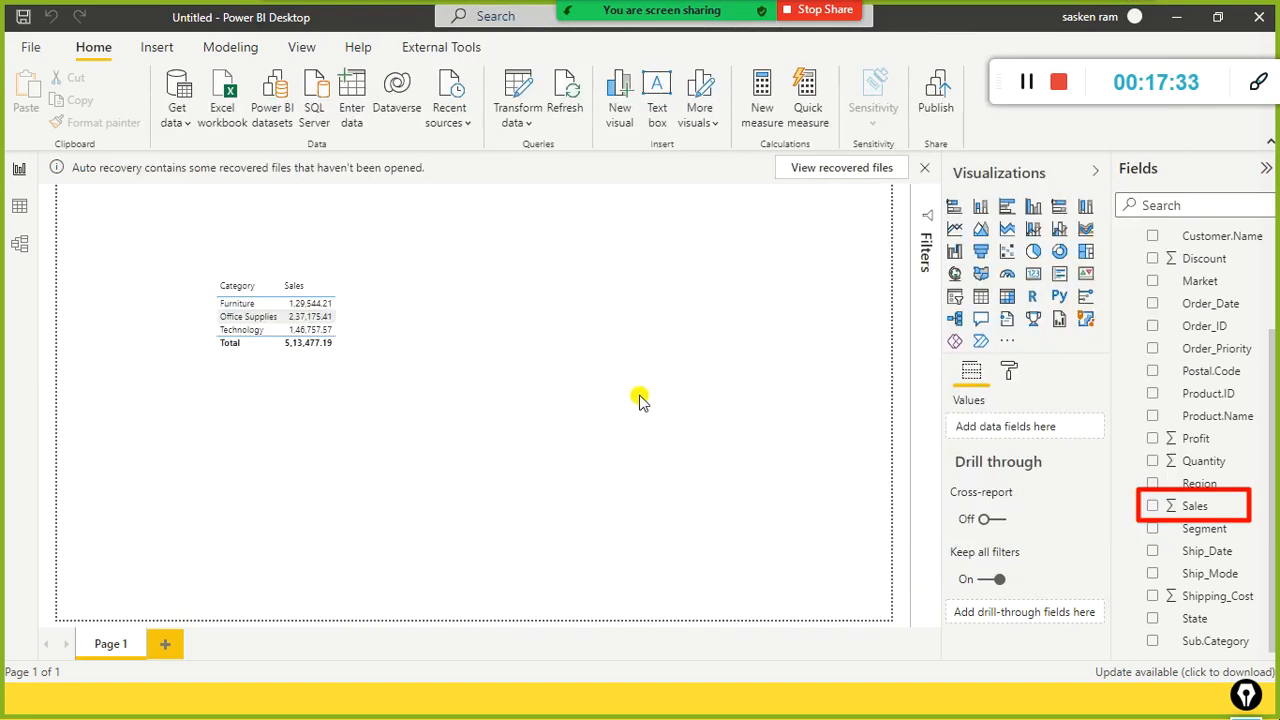
pyautogui.hotkey('alt', 'Tab')
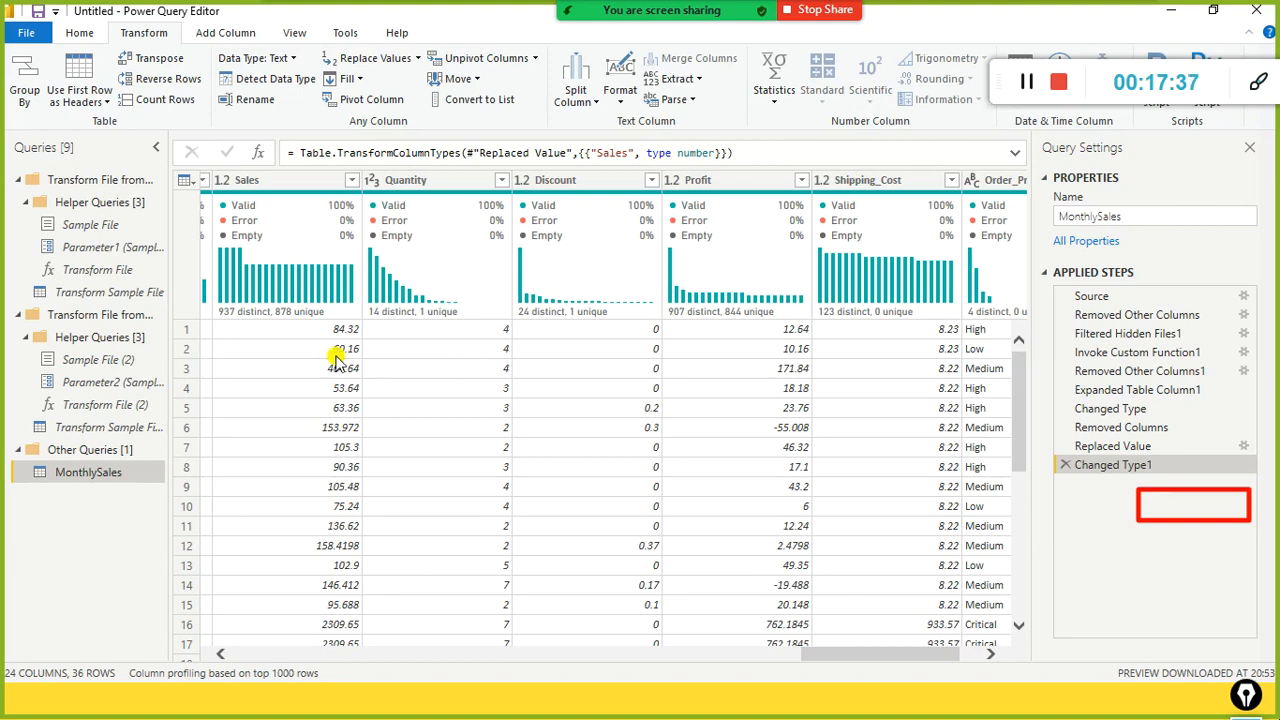
pyautogui.click(26, 40)
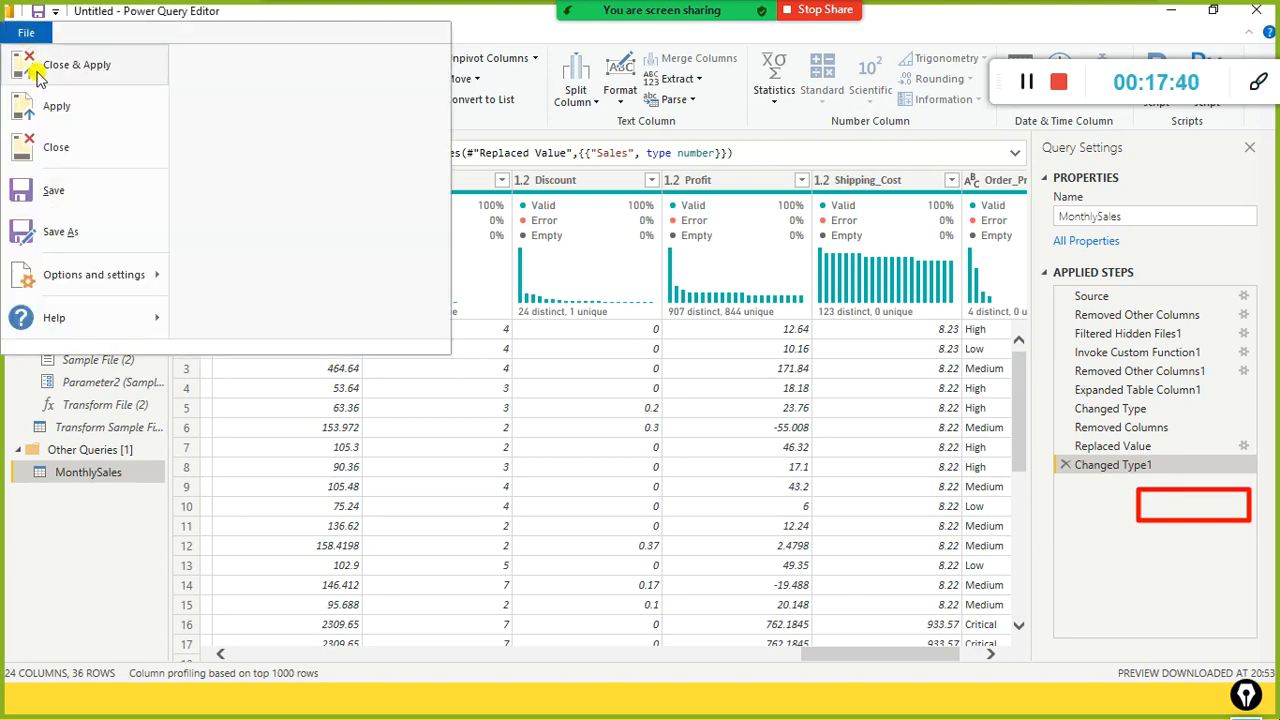
pyautogui.press('Escape')
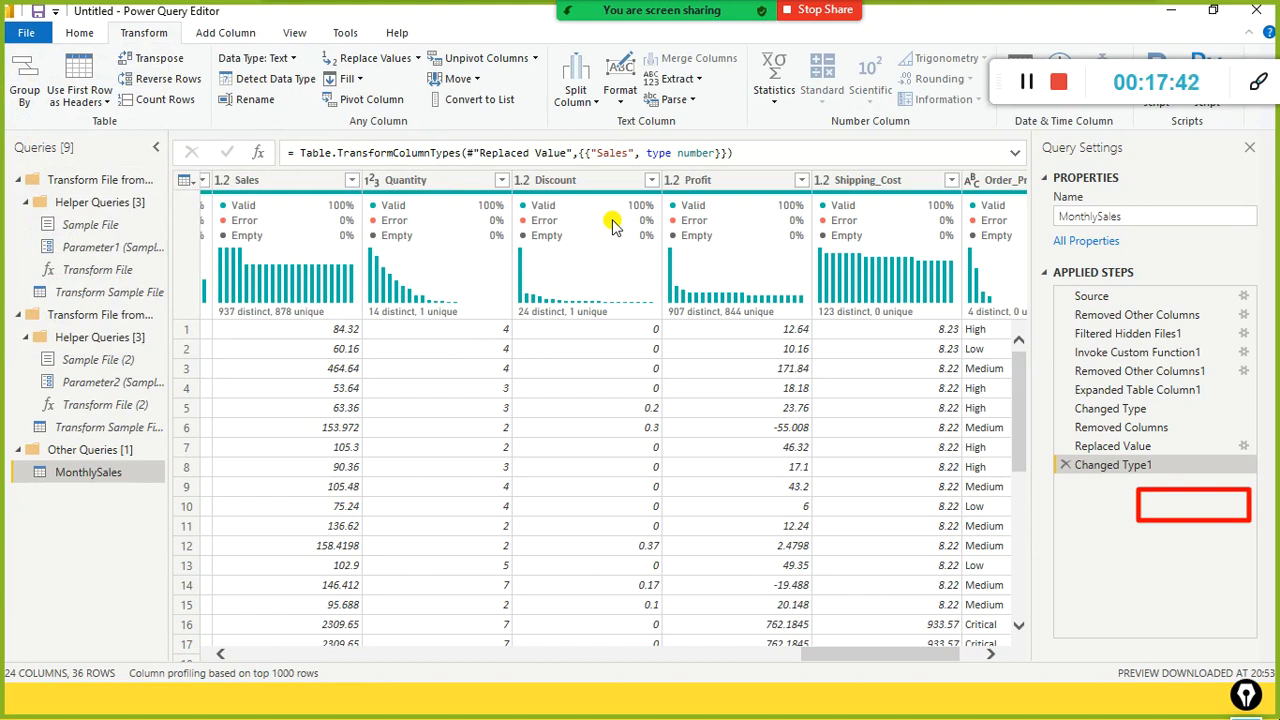
pyautogui.hotkey('alt', 'Tab')
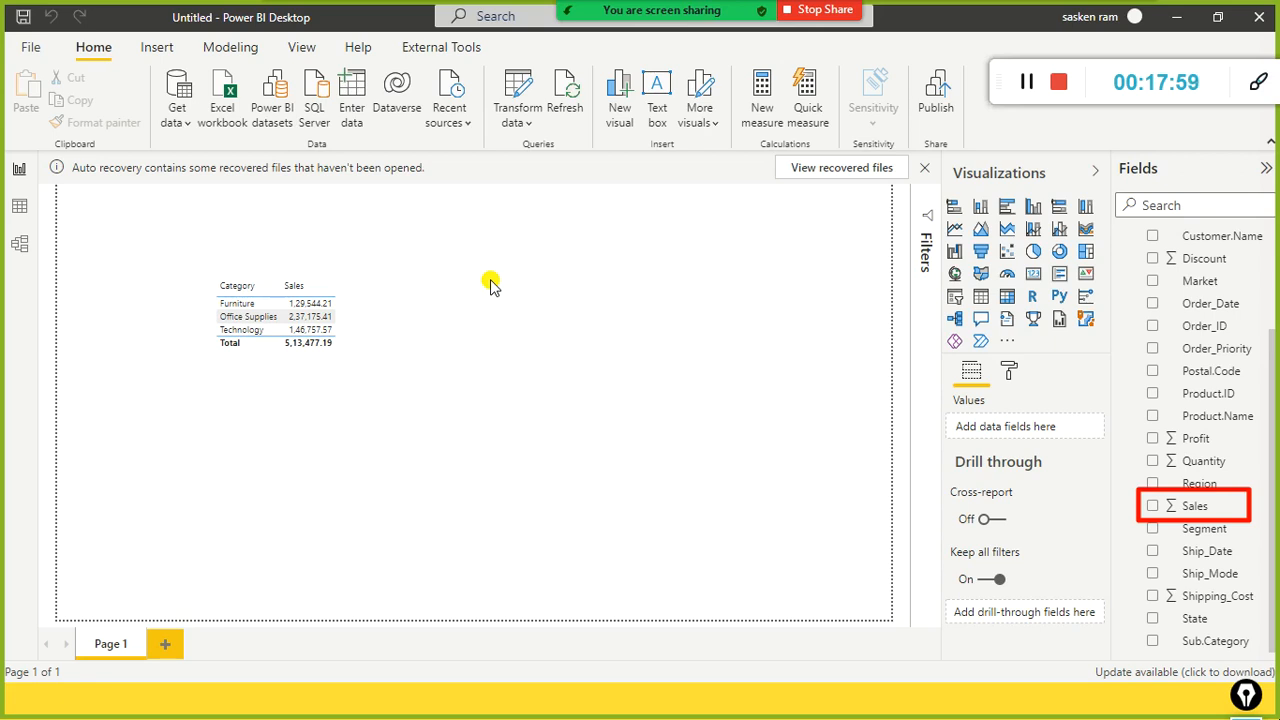
# Step: Compare the MonthlySales folder's Apr.csv and Feb.csv files against the Power BI report
pyautogui.hotkey('alt', 'Tab')
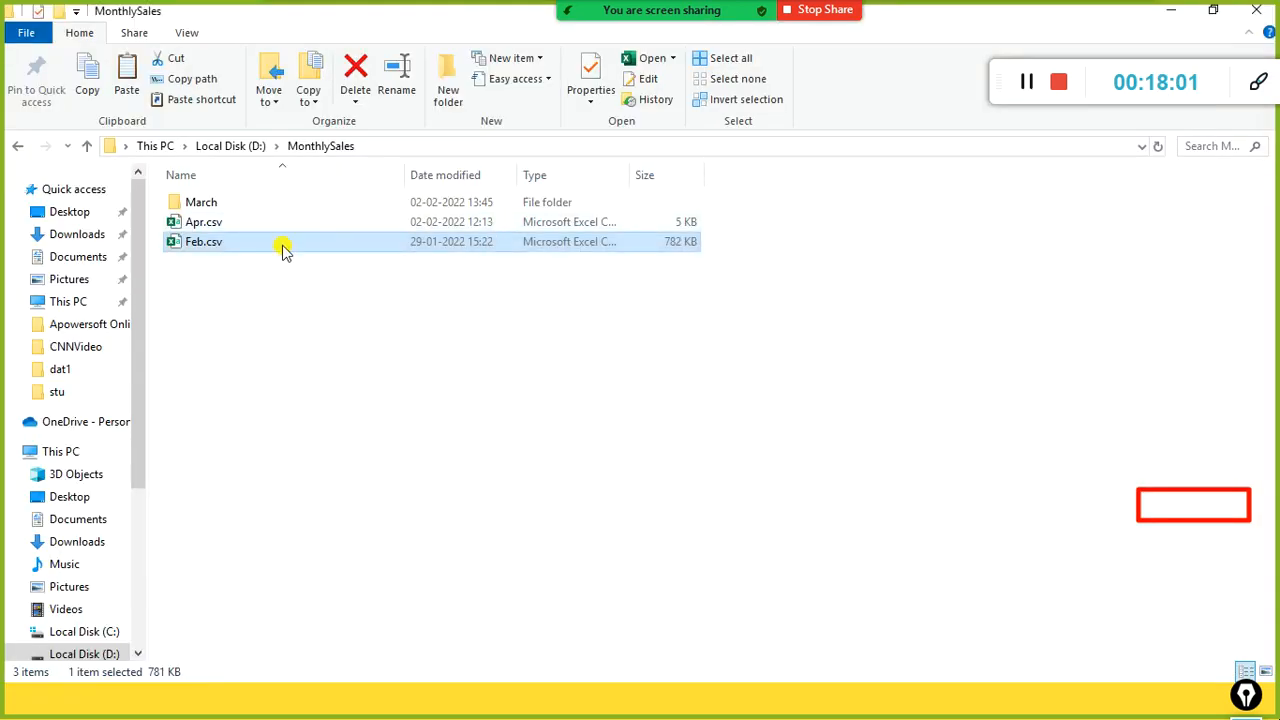
pyautogui.click(256, 222)
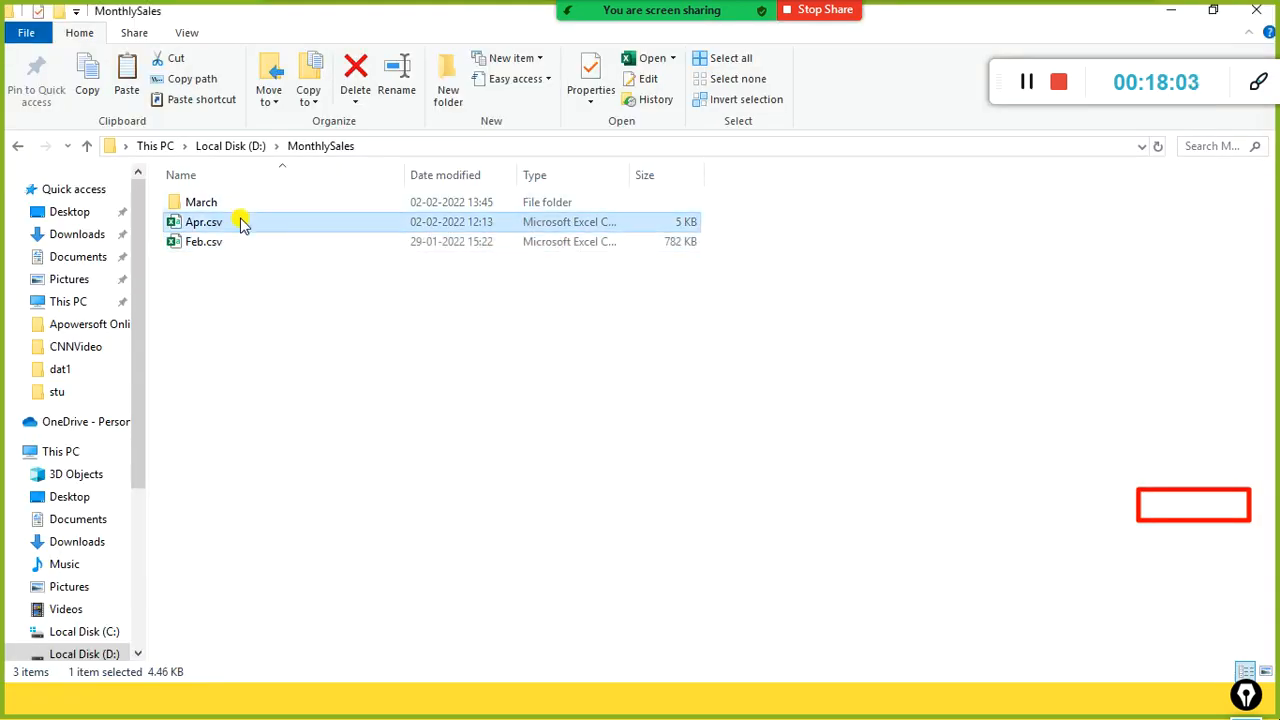
pyautogui.hotkey('alt', 'Tab')
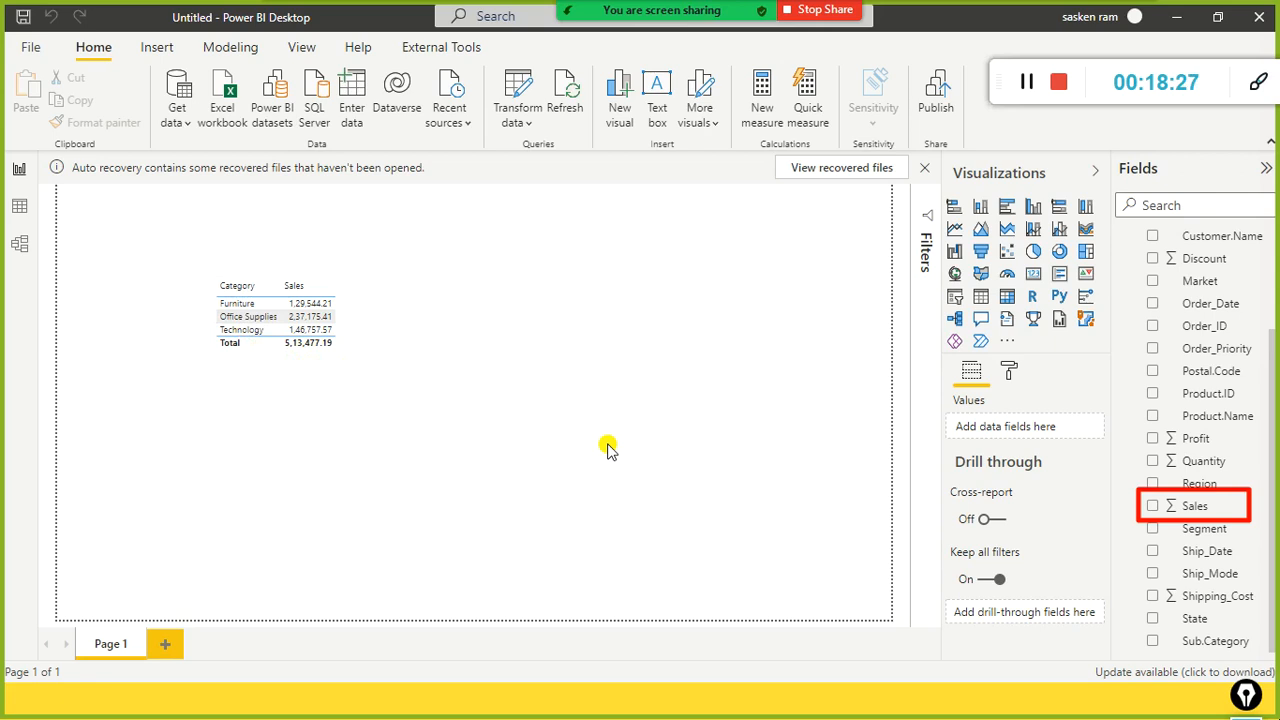
pyautogui.hotkey('alt', 'Tab')
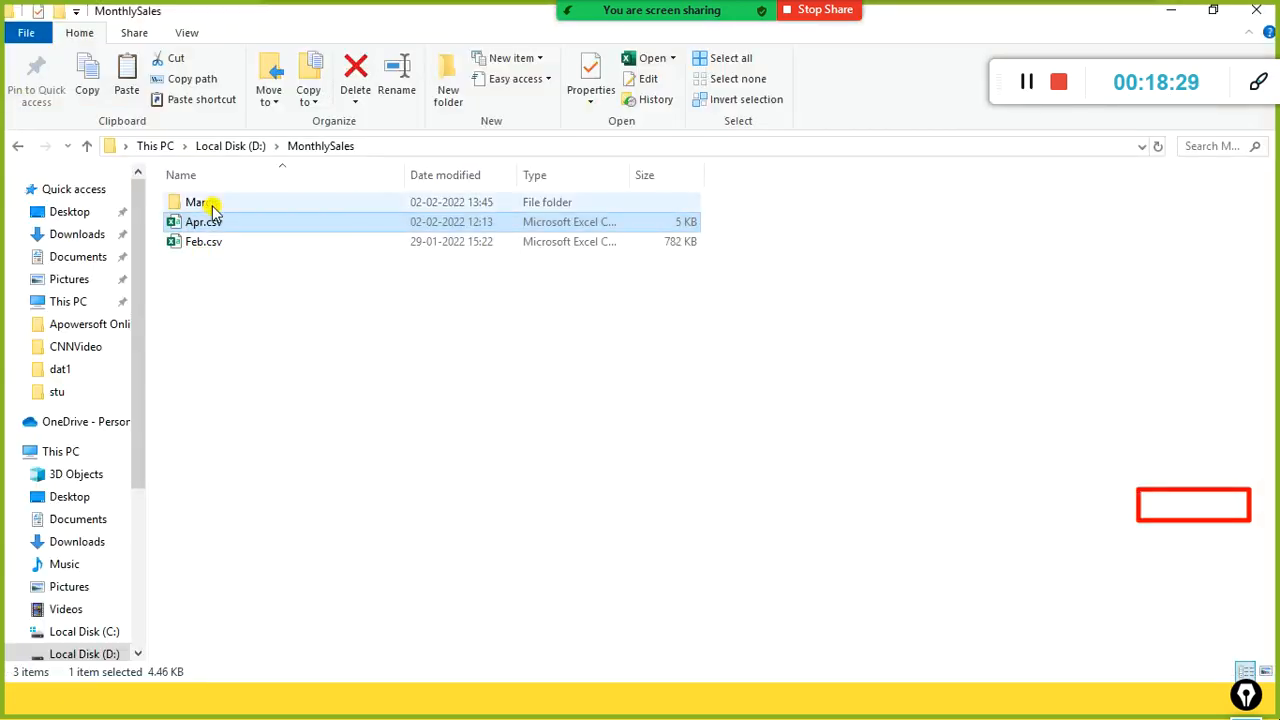
pyautogui.click(206, 242)
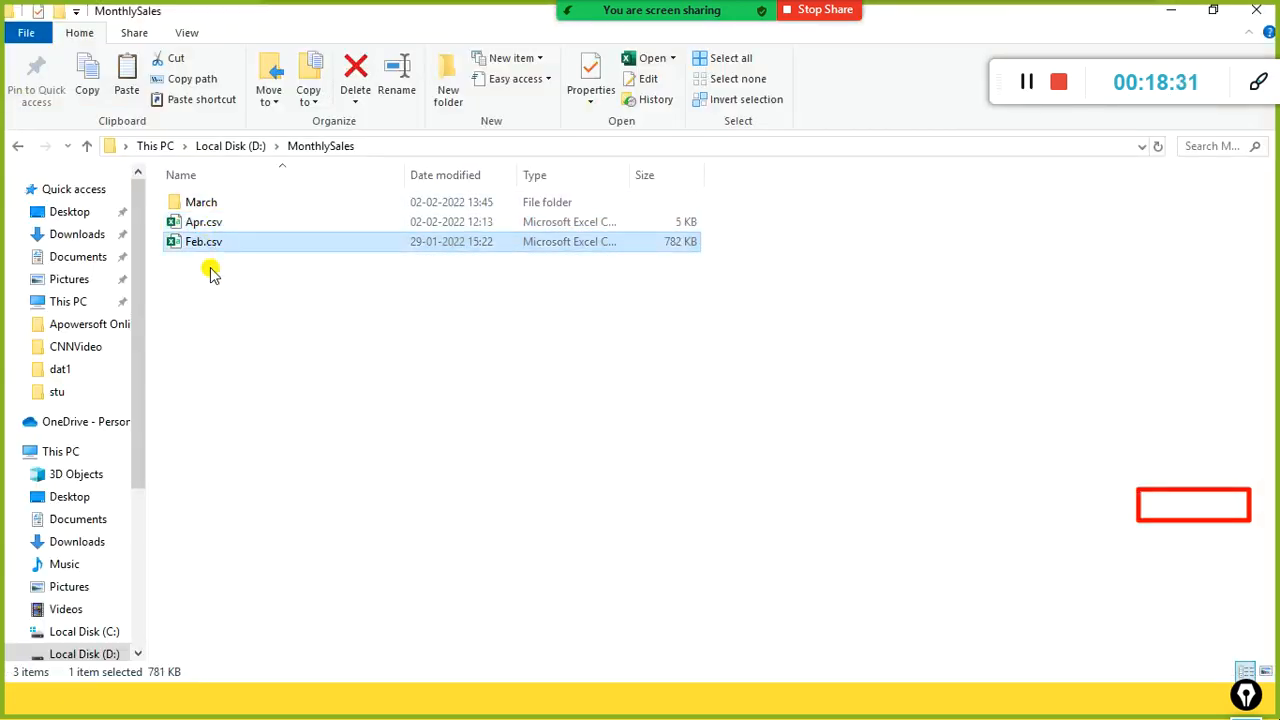
pyautogui.hotkey('alt', 'Tab')
pyautogui.hotkey('alt', 'Tab')
# Step: Permanently delete Feb.csv from D:\MonthlySales with Shift+Delete and go back to the report
pyautogui.click(203, 222)
pyautogui.click(204, 202)
pyautogui.click(206, 249)
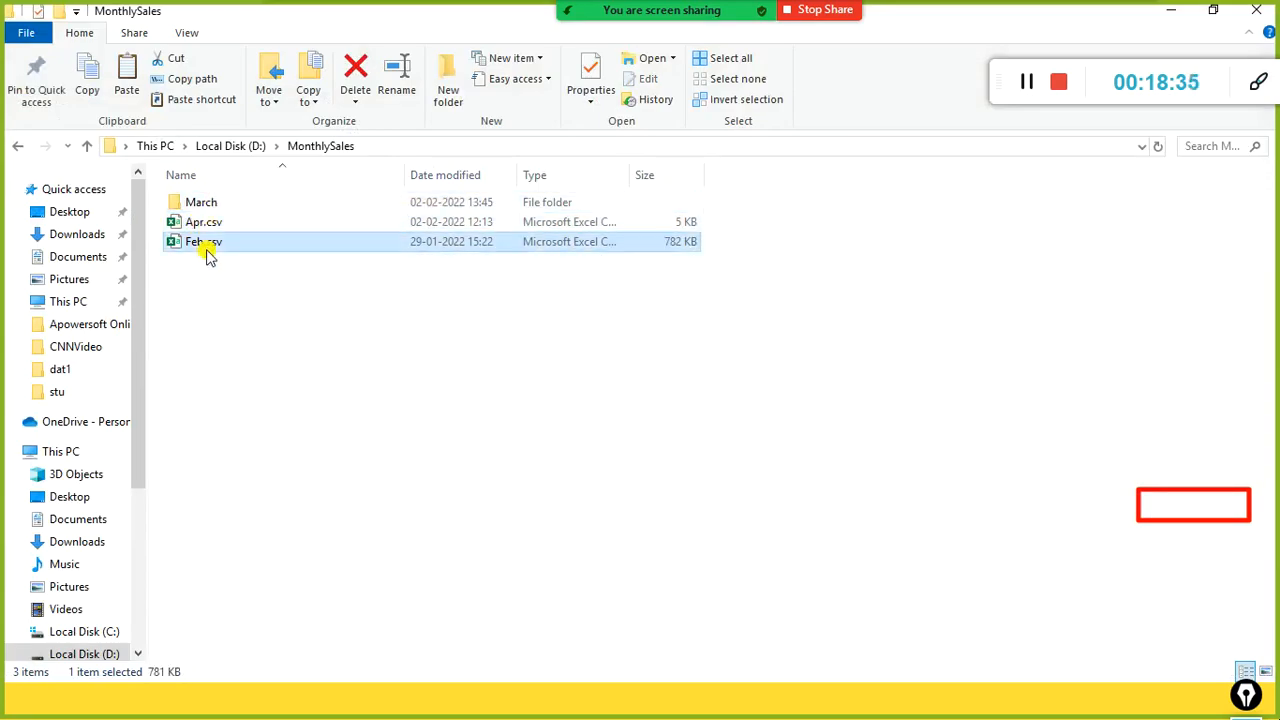
pyautogui.hotkey('shift', 'Delete')
pyautogui.press('Return')
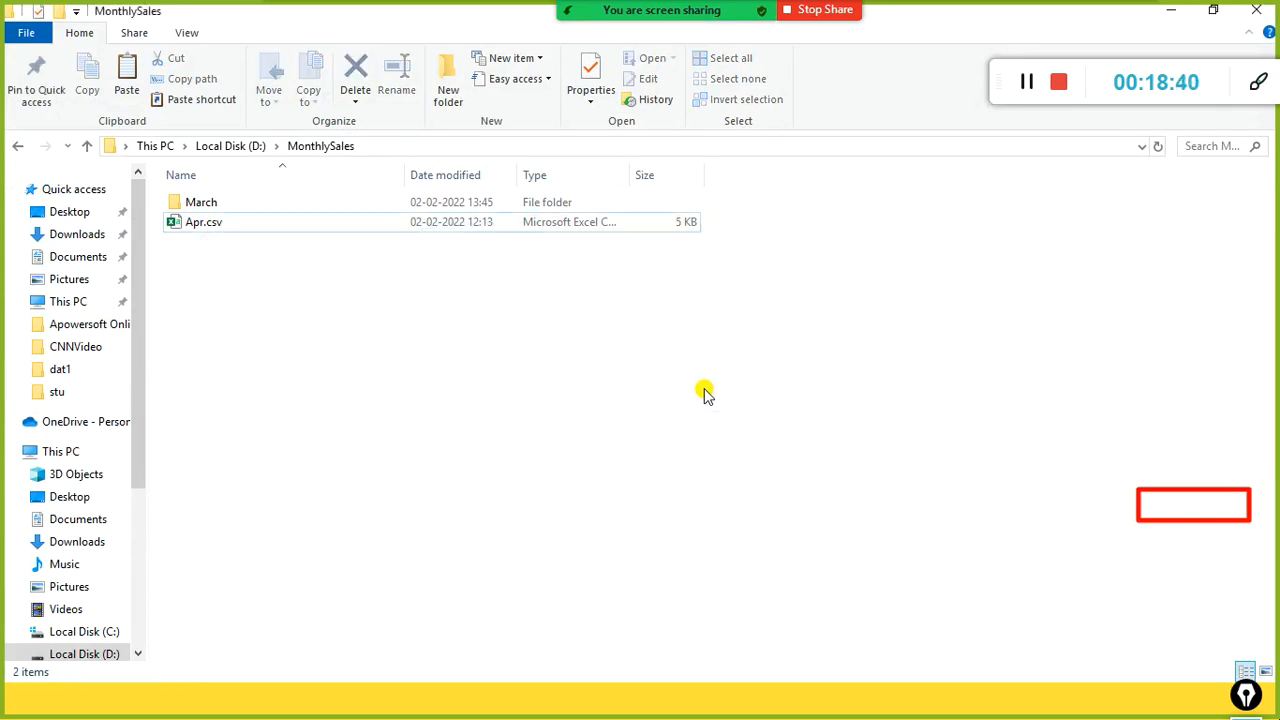
pyautogui.hotkey('alt', 'Tab')
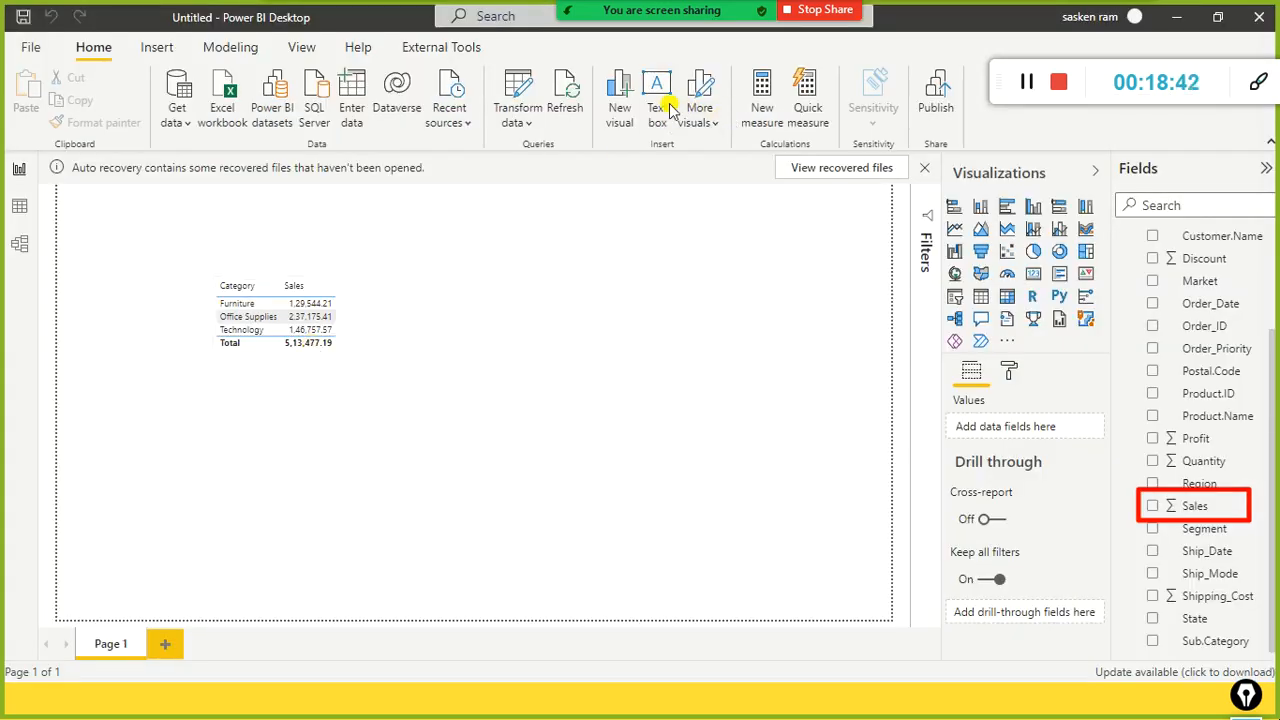
# Step: Refresh MonthlySales so the Sales total drops to 17,650.92, with Technology at 15,295.40
pyautogui.click(562, 90)
pyautogui.click(565, 90)
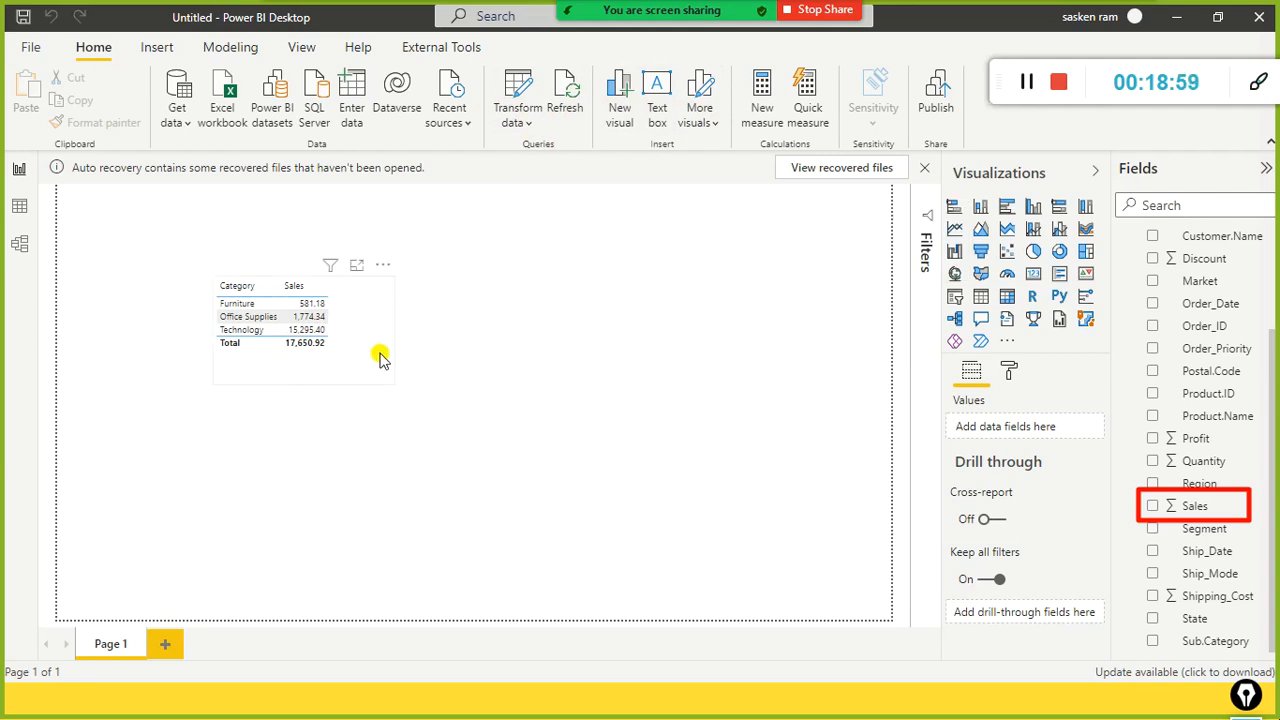
# Step: Shrink the stu and MonthlySales Explorer windows over the report, make stu taller, then return to Power BI
pyautogui.hotkey('alt', 'Tab')
pyautogui.hotkey('alt', 'Tab')
pyautogui.press('Tab')
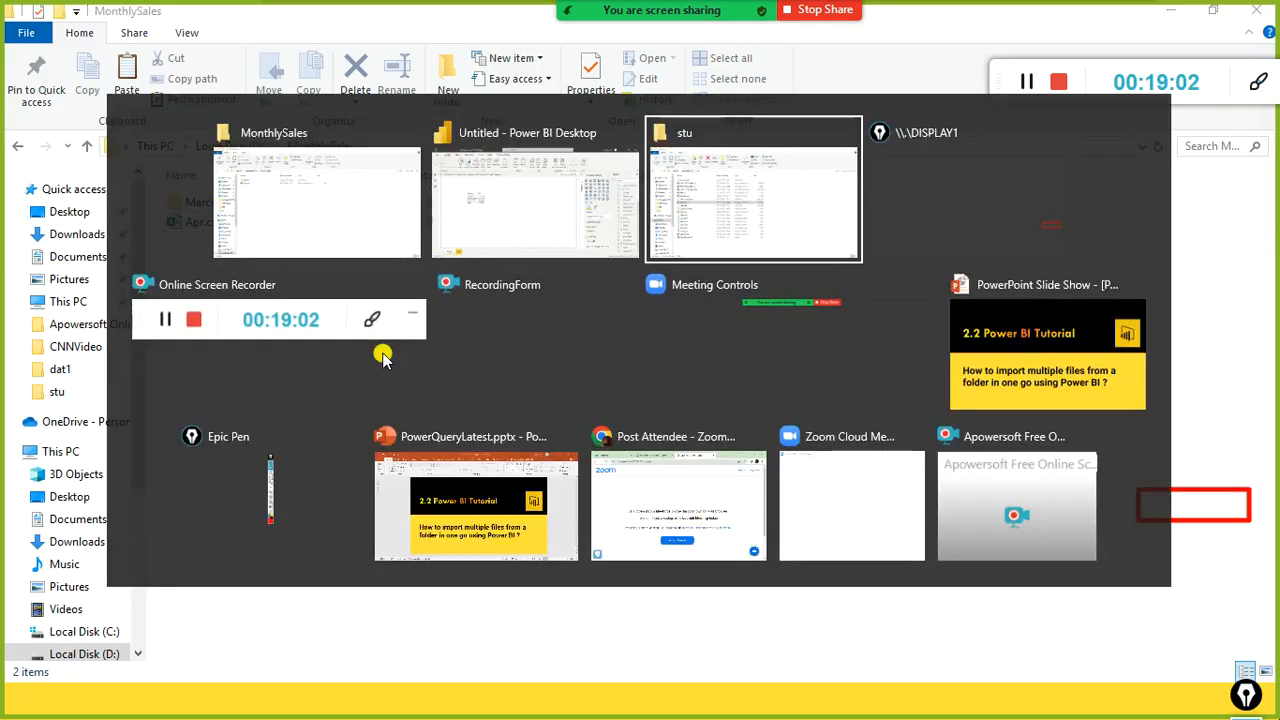
pyautogui.moveTo(371, 29); pyautogui.dragTo(862, 224)
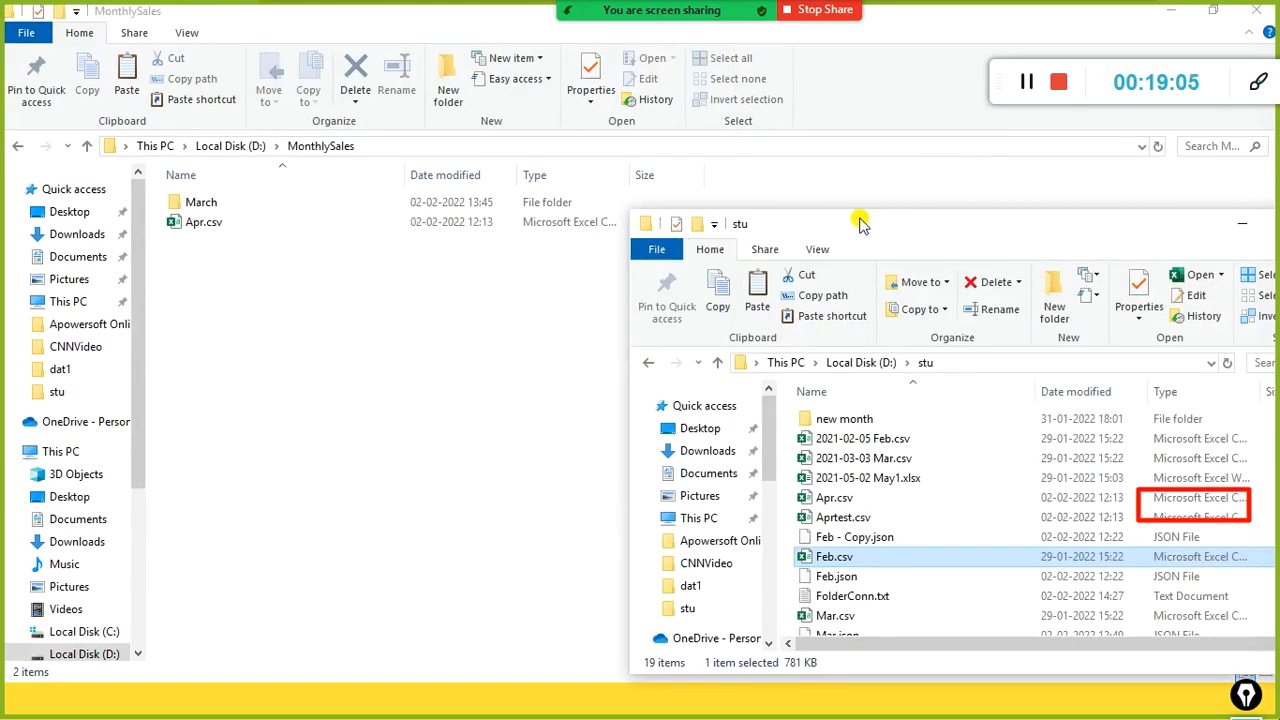
pyautogui.click(463, 32)
pyautogui.moveTo(457, 29); pyautogui.dragTo(722, 105)
pyautogui.click(791, 229)
pyautogui.moveTo(860, 212); pyautogui.dragTo(950, 170)
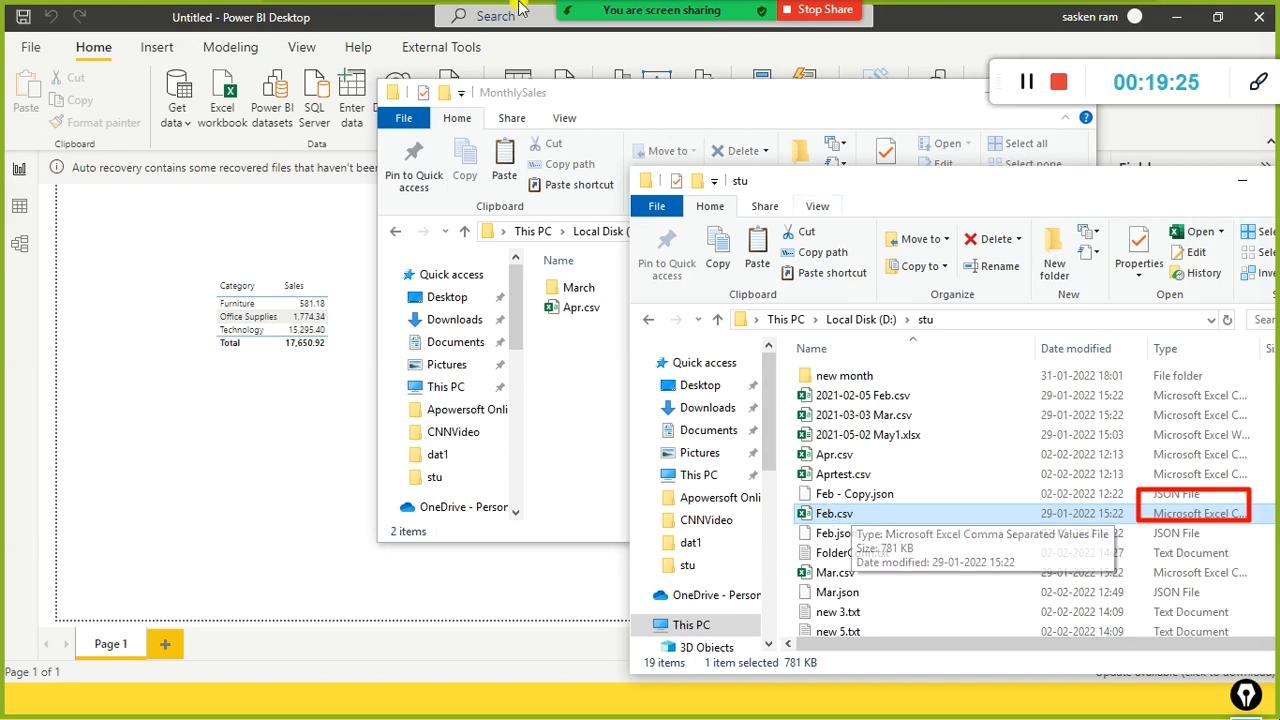
pyautogui.click(272, 18)
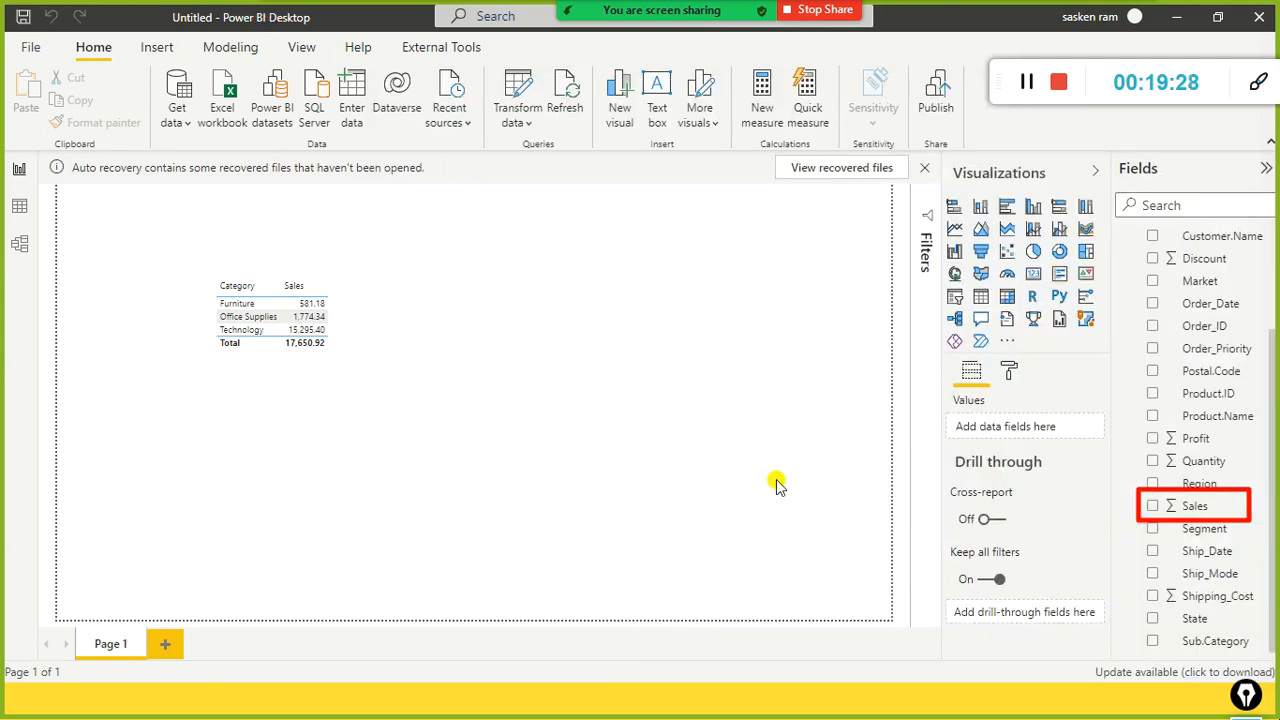
# Step: Bring the stu Explorer window in front of the Power BI report
pyautogui.hotkey('alt', 'Tab')
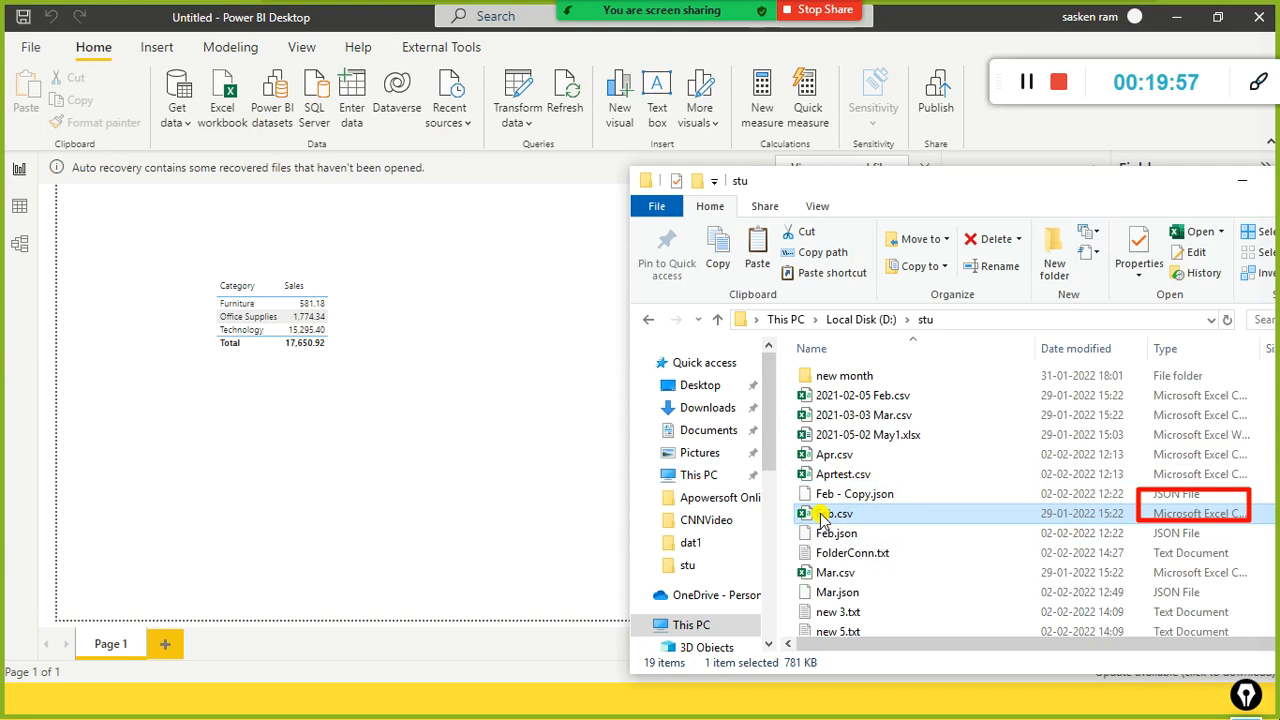
# Step: Check the MonthlySales and stu folder windows in turn, then return to the Power BI report
pyautogui.hotkey('alt', 'Tab')
pyautogui.hotkey('alt', 'Tab')
pyautogui.hotkey('alt', 'Tab')
pyautogui.hotkey('alt', 'Tab')
pyautogui.hotkey('alt', 'Tab')
pyautogui.hotkey('alt', 'Tab')
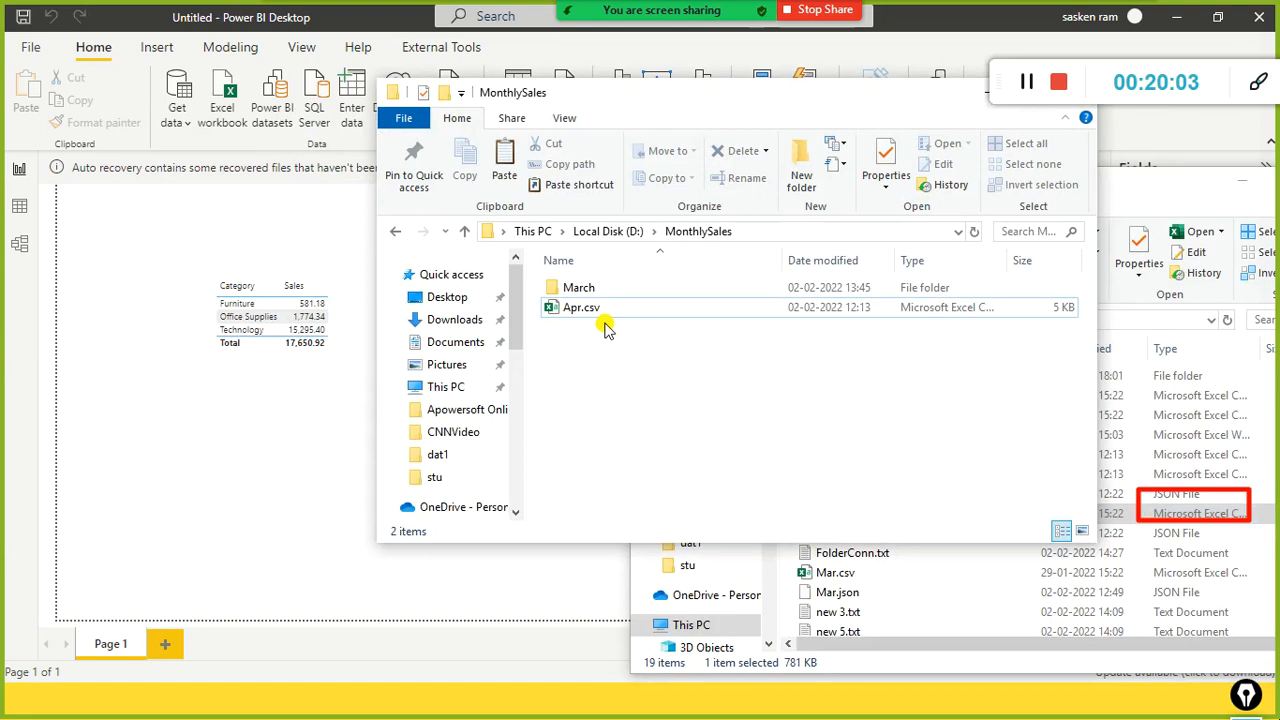
pyautogui.hotkey('alt', 'Tab')
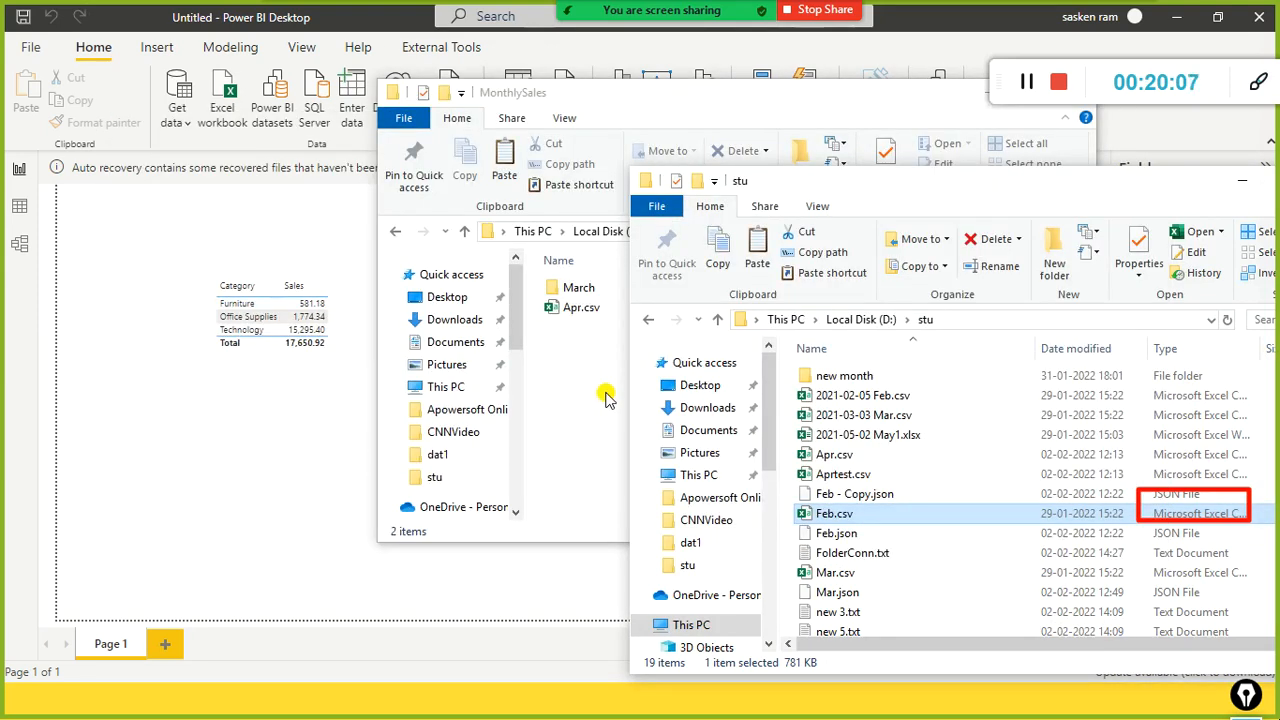
pyautogui.click(245, 415)
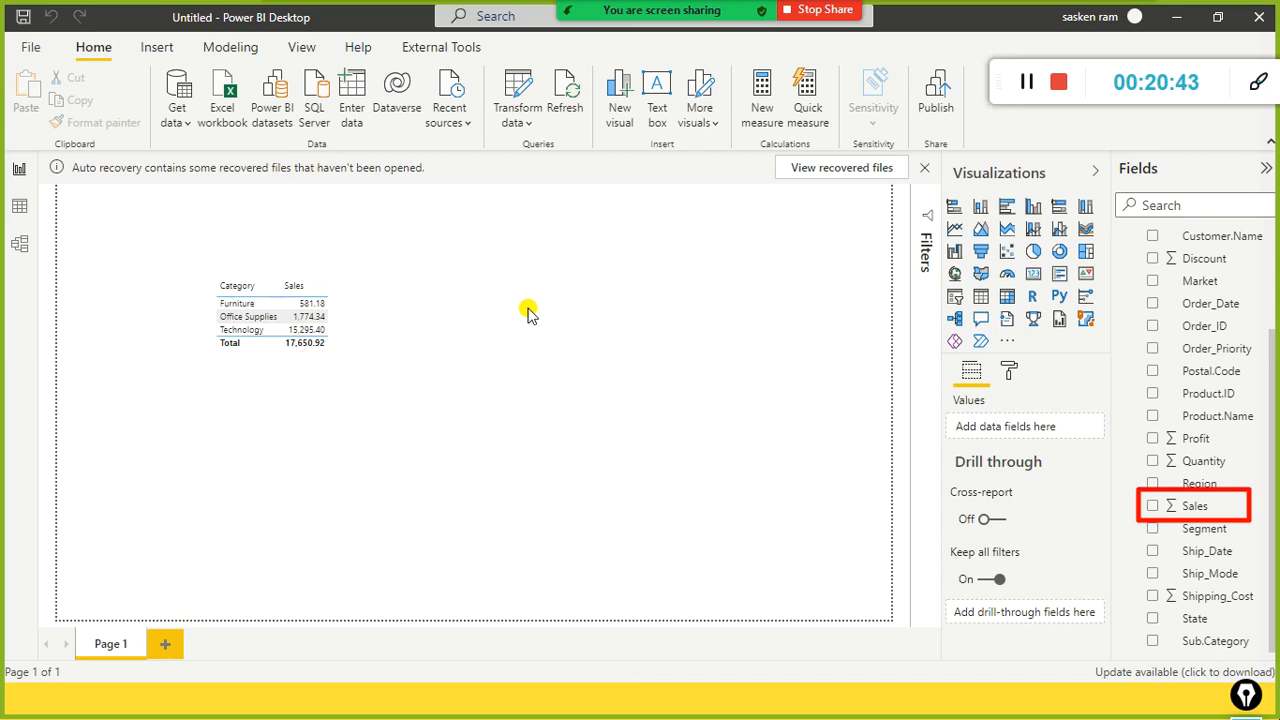
pyautogui.hotkey('alt', 'Tab')
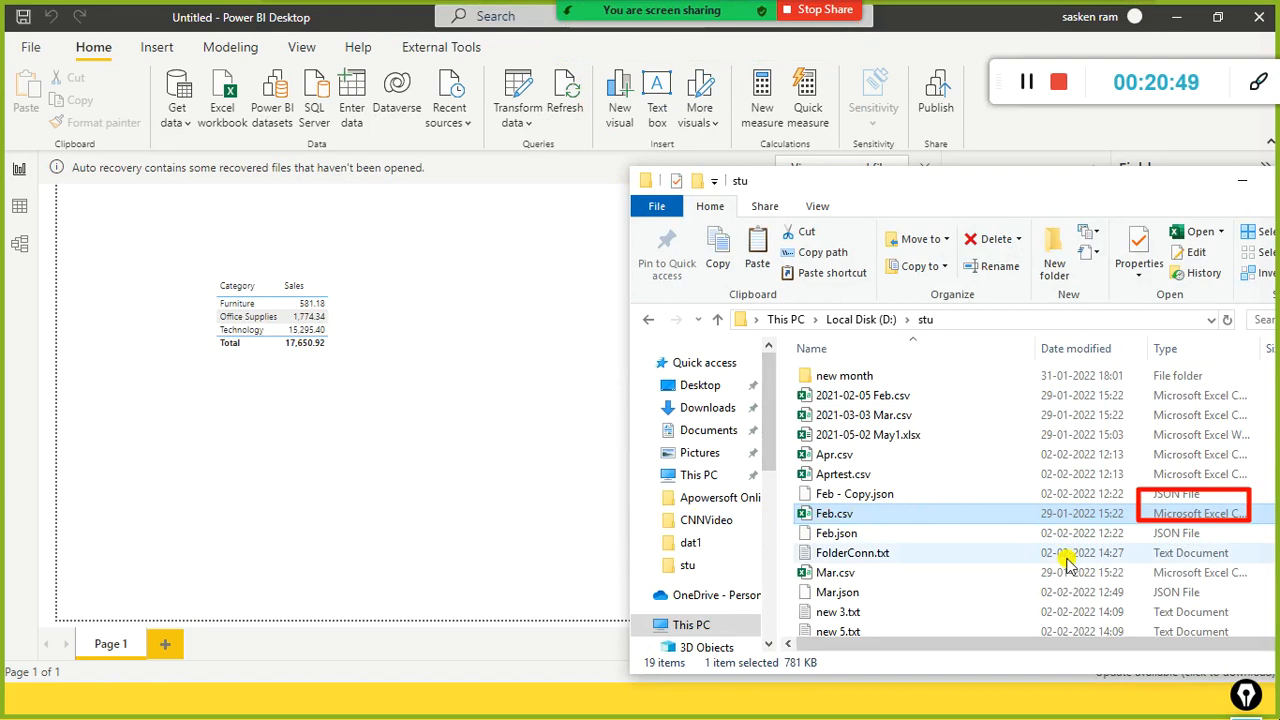
pyautogui.hotkey('alt', 'Tab')
pyautogui.hotkey('alt', 'Tab')
pyautogui.press('Tab')
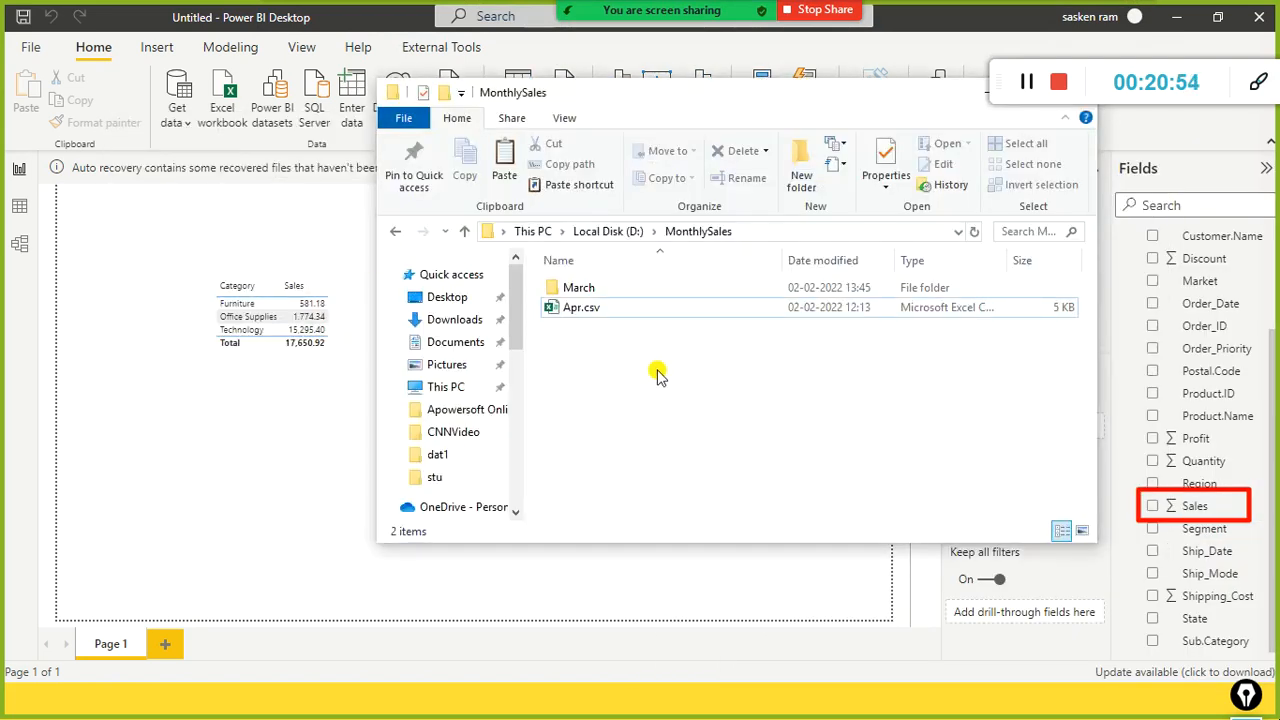
pyautogui.hotkey('alt', 'Tab')
pyautogui.hotkey('alt', 'Tab')
pyautogui.press('Tab')
pyautogui.press('Tab')
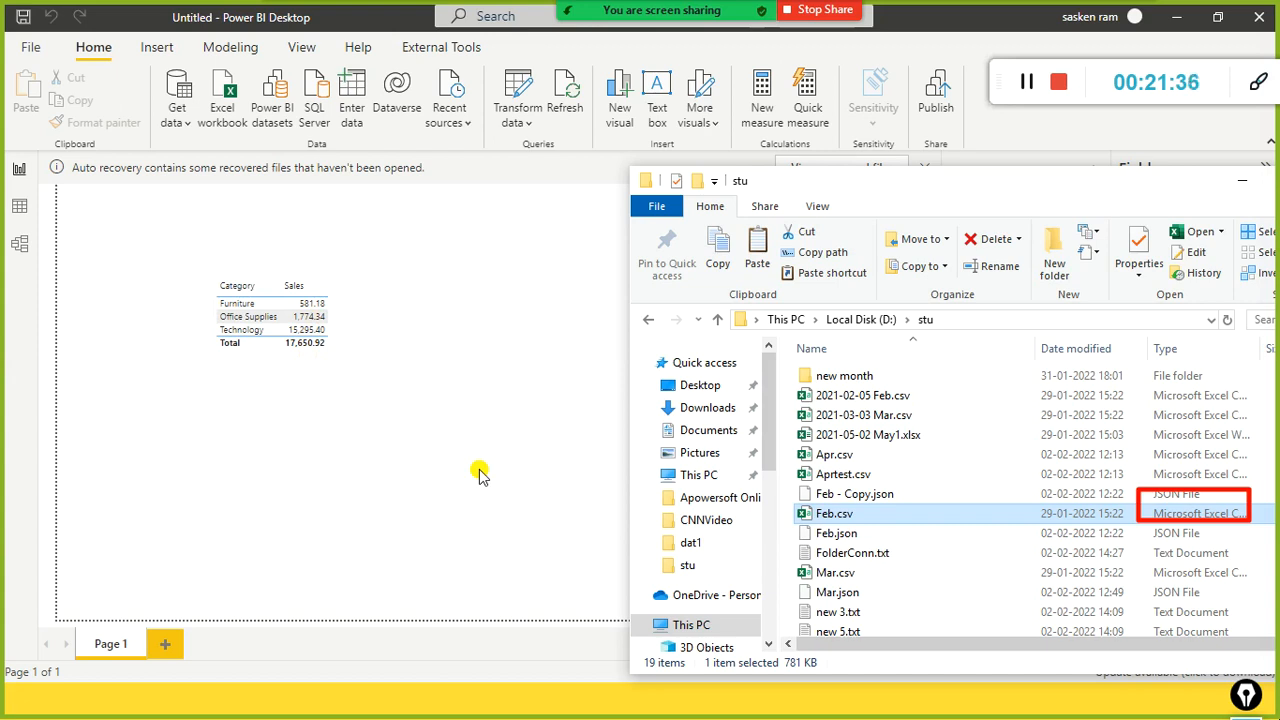
pyautogui.hotkey('alt', 'Tab')
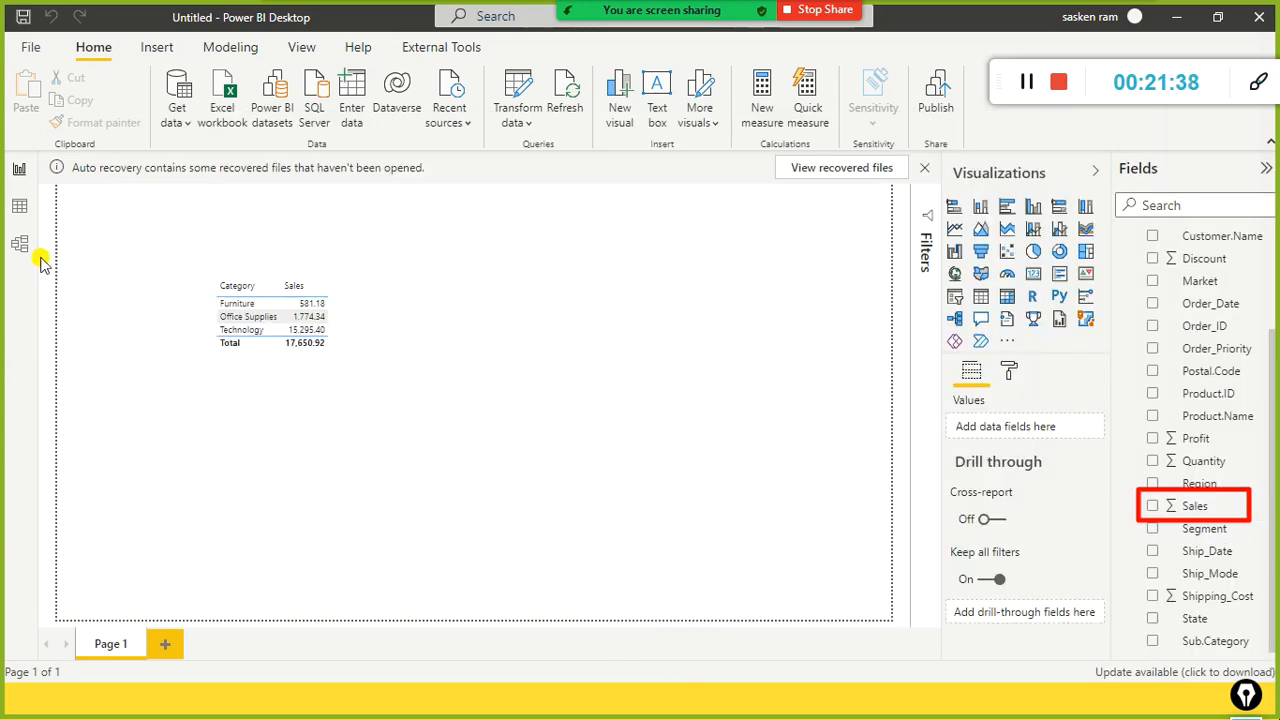
pyautogui.hotkey('alt', 'Tab')
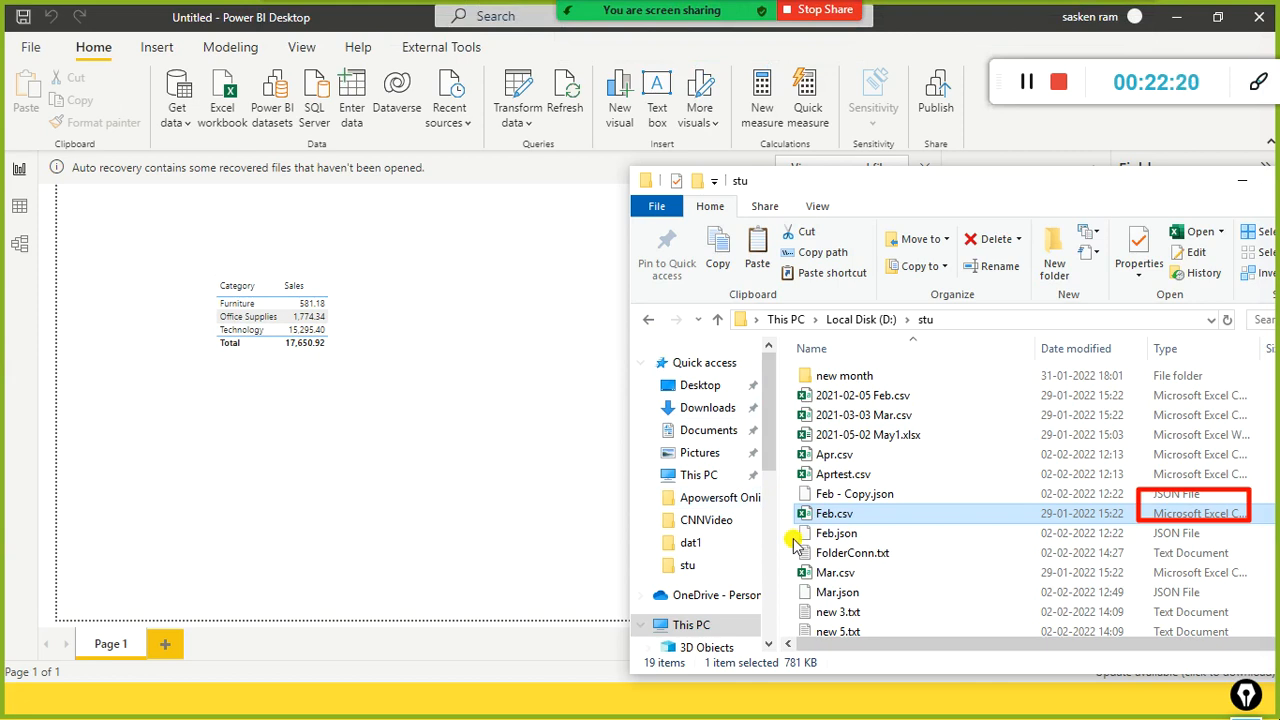
pyautogui.click(603, 415)
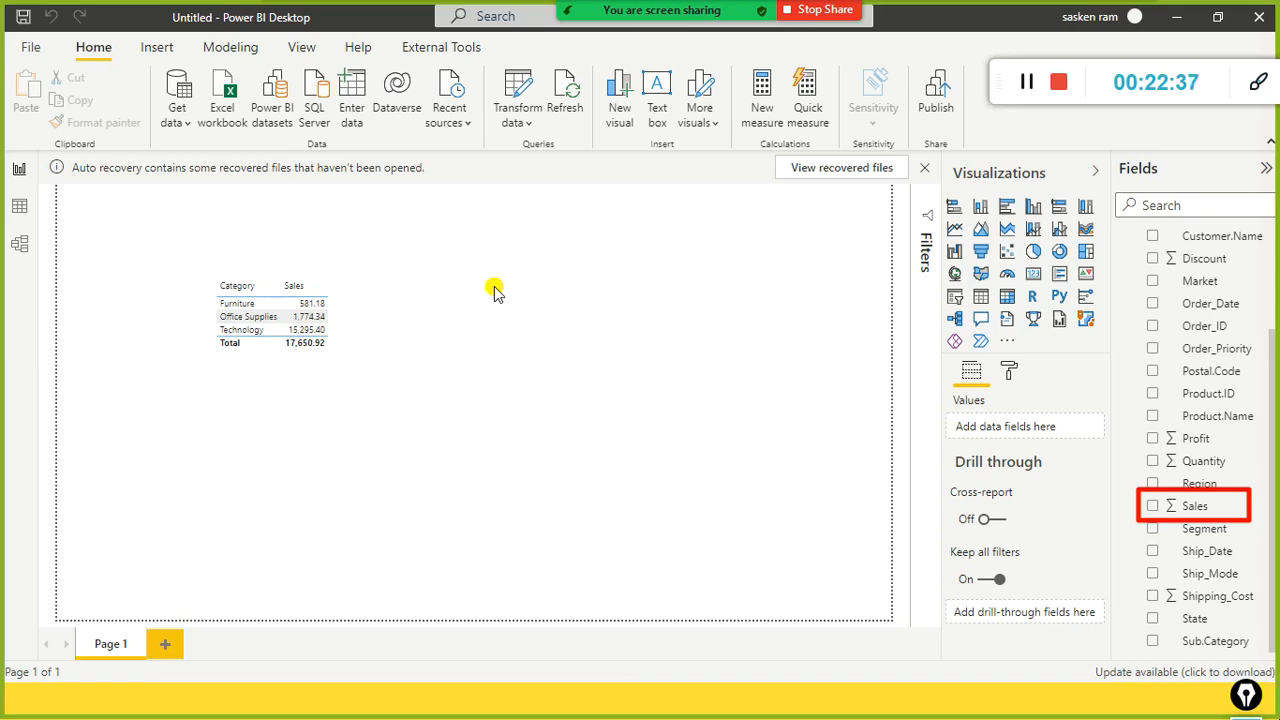
pyautogui.hotkey('alt', 'Tab')
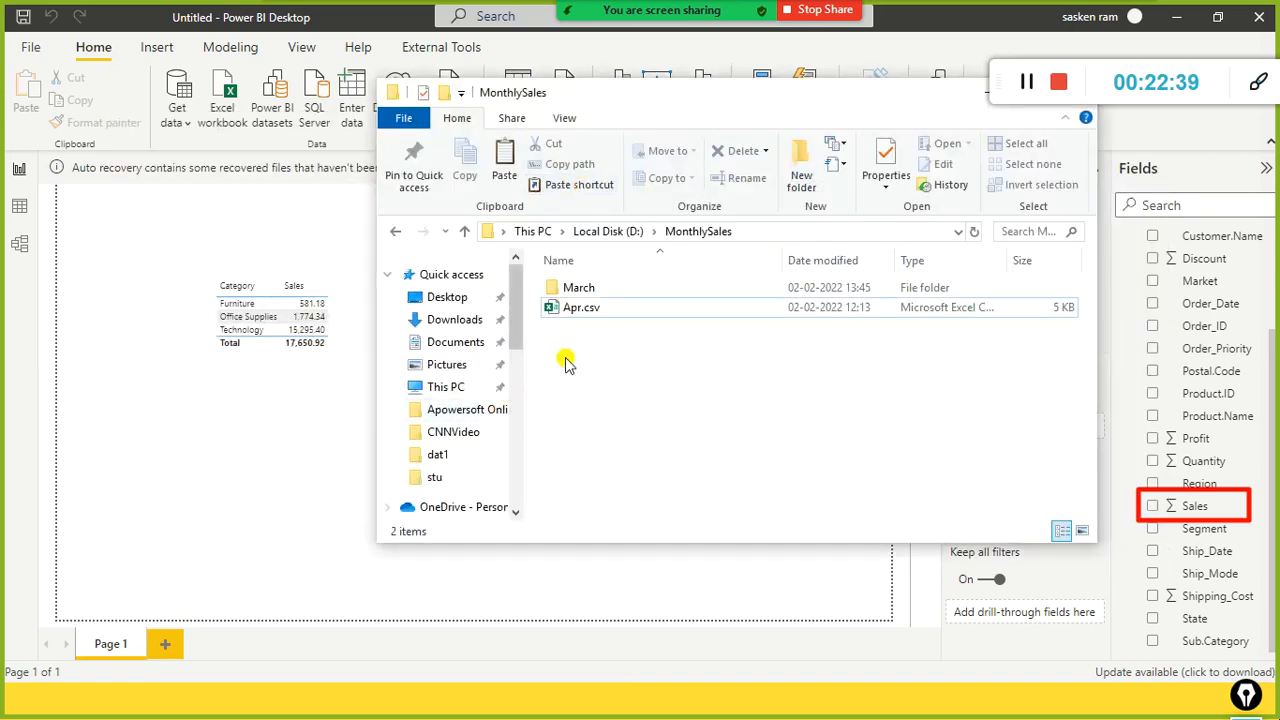
pyautogui.doubleClick(588, 290)
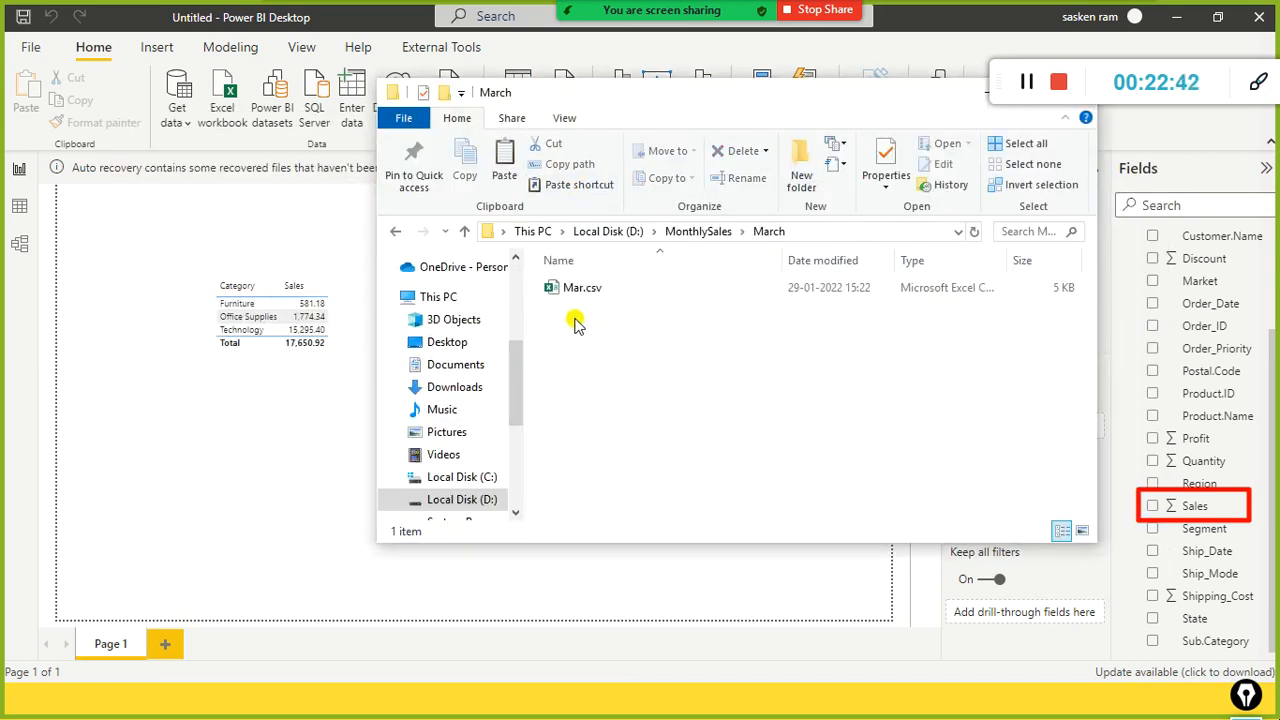
pyautogui.click(699, 234)
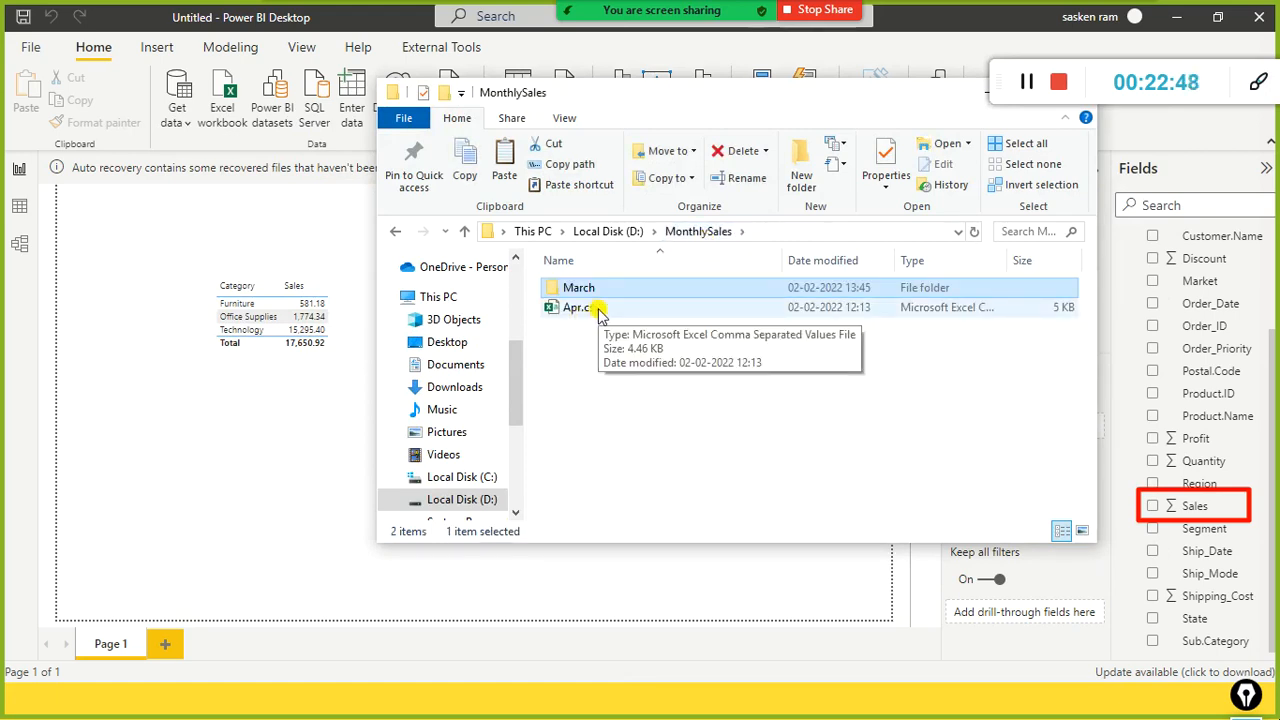
pyautogui.doubleClick(600, 288)
pyautogui.click(678, 231)
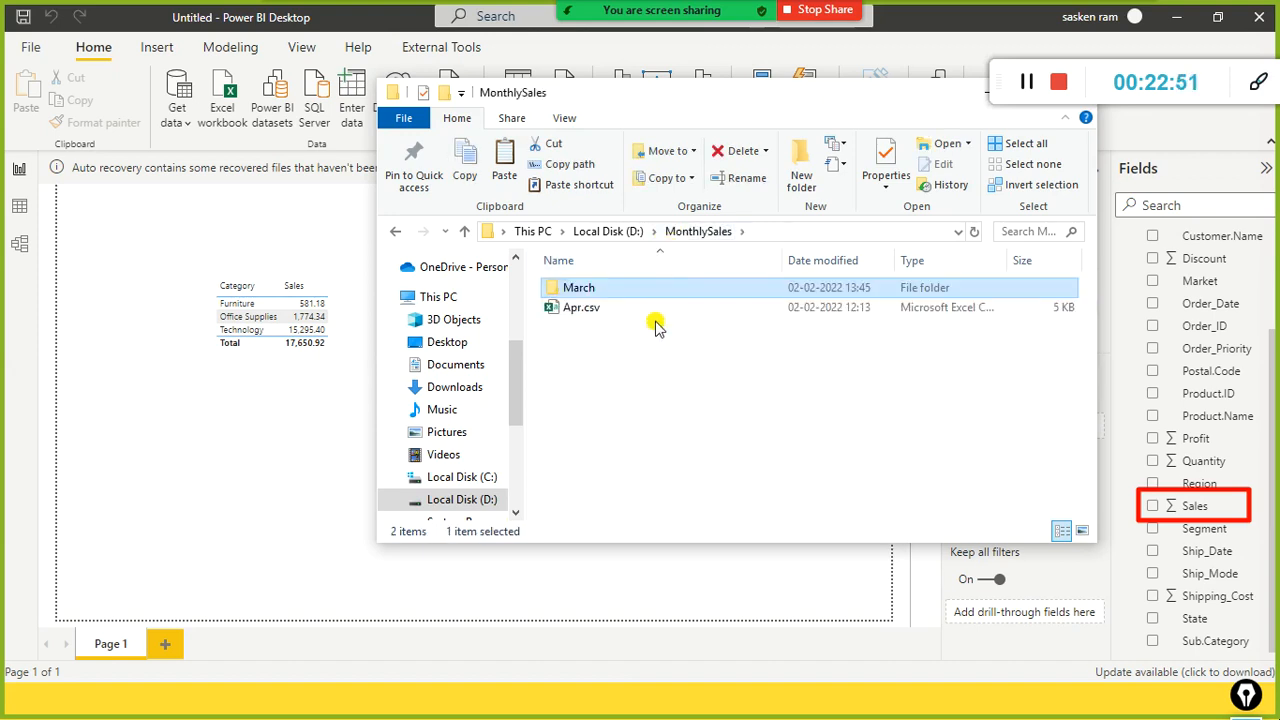
pyautogui.click(298, 226)
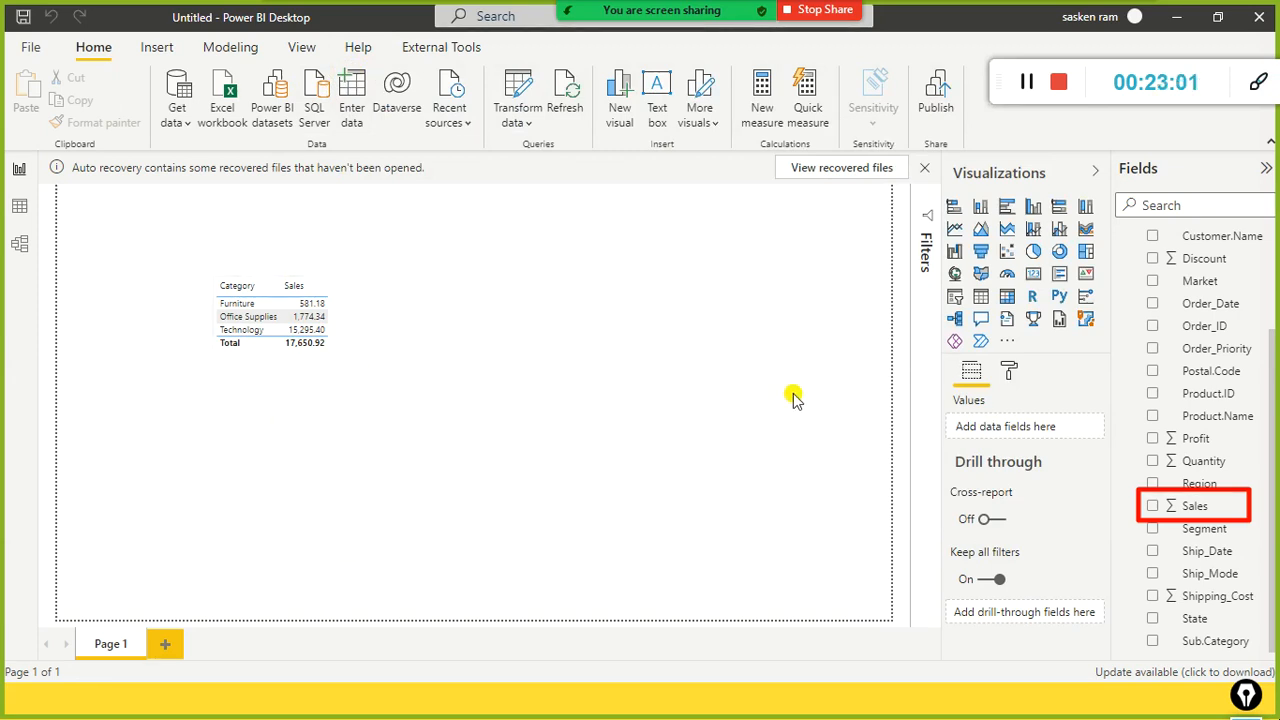
pyautogui.hotkey('alt', 'Tab')
pyautogui.hotkey('alt', 'Tab')
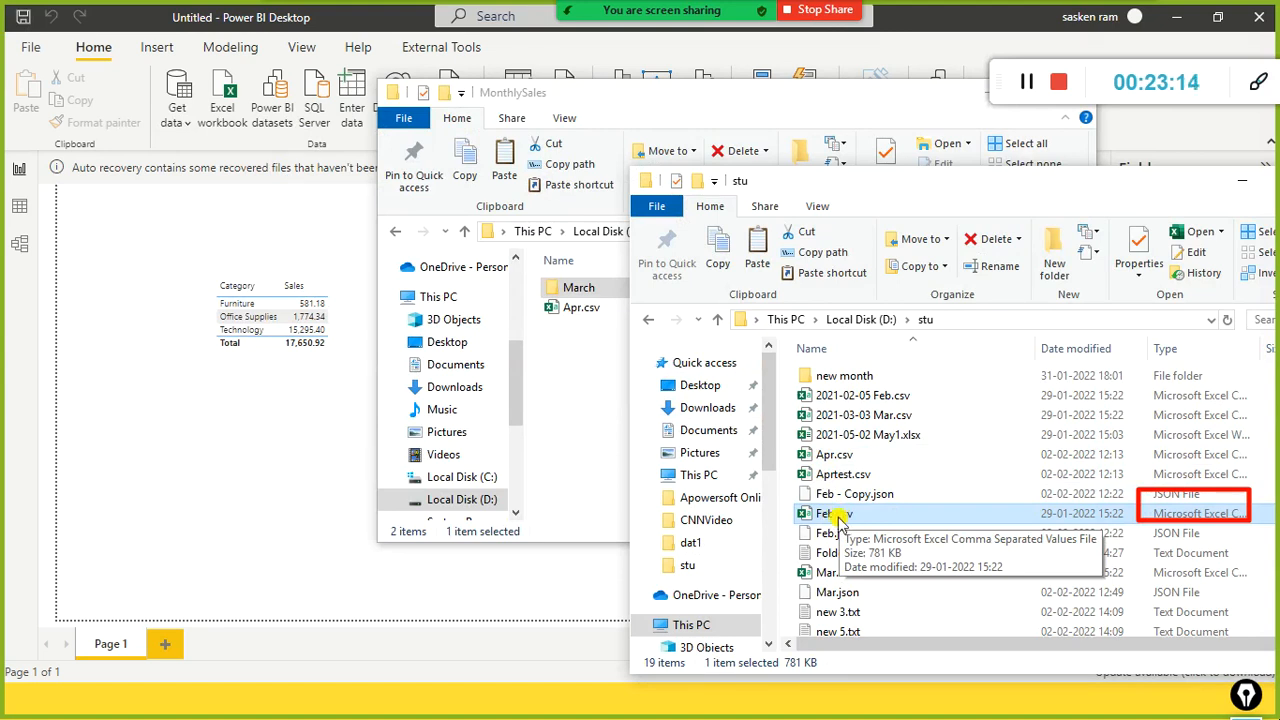
pyautogui.click(592, 350)
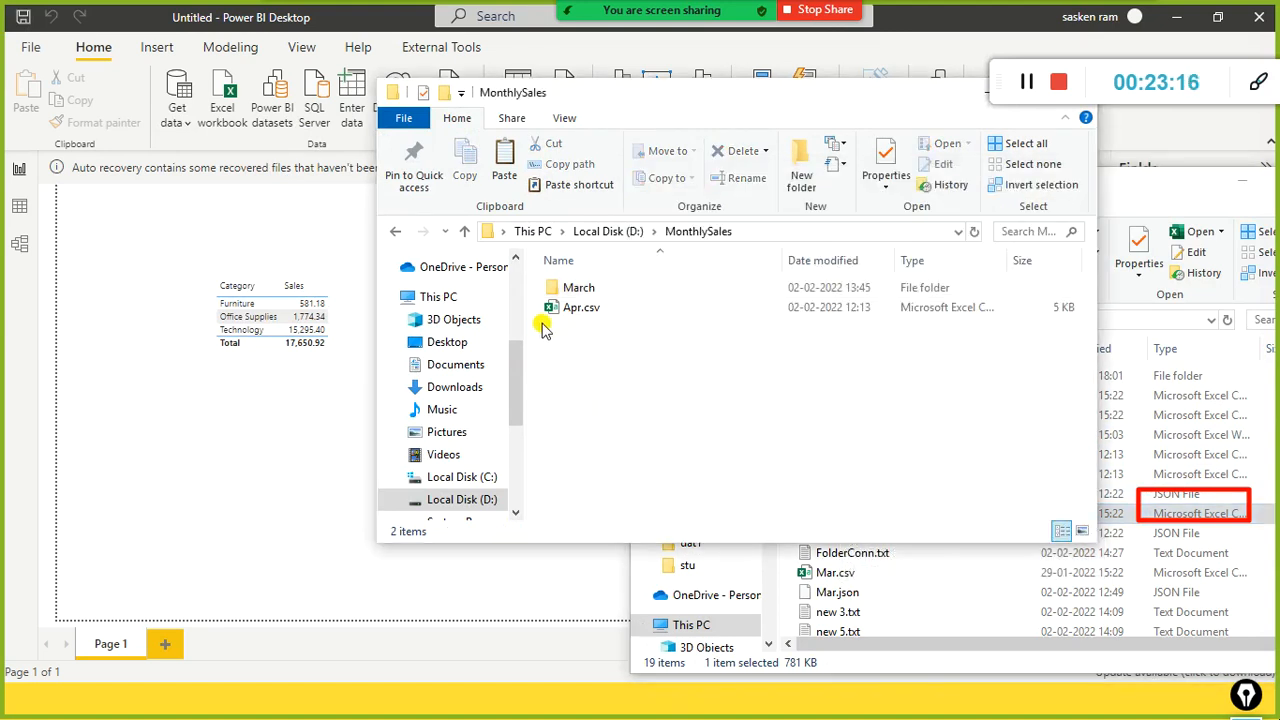
pyautogui.hotkey('alt', 'Tab')
pyautogui.click(543, 52)
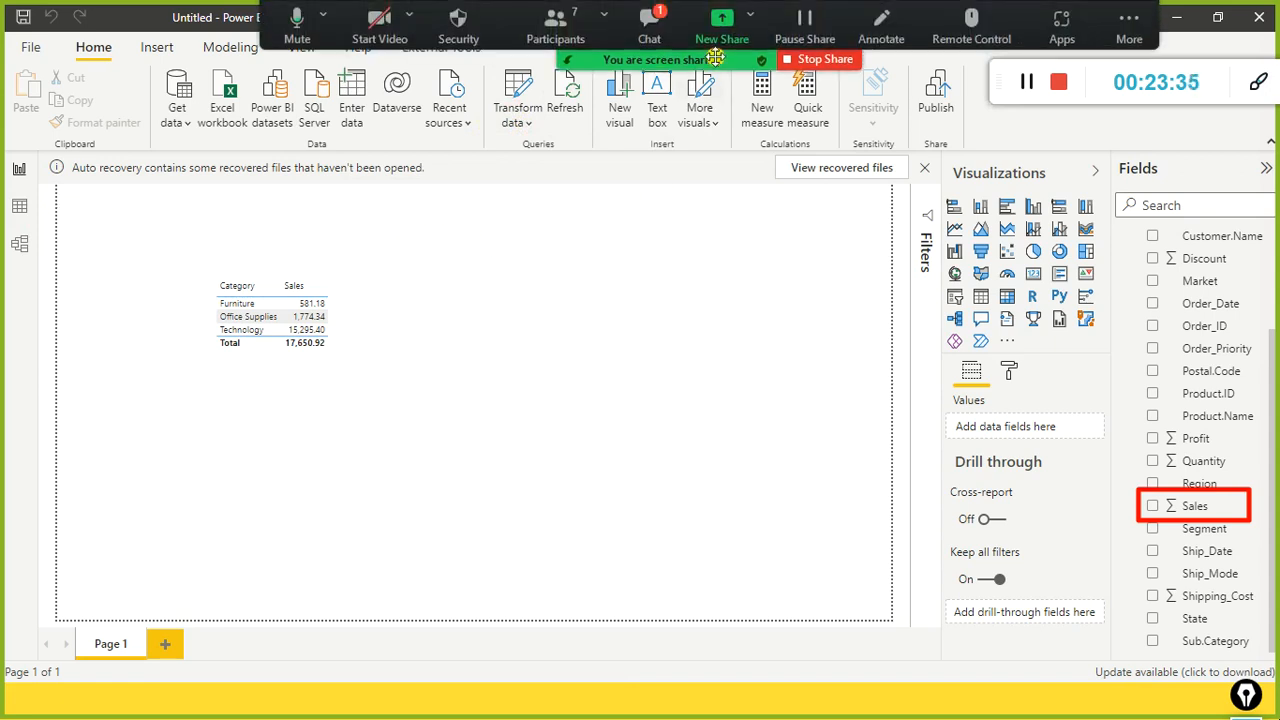
pyautogui.click(650, 25)
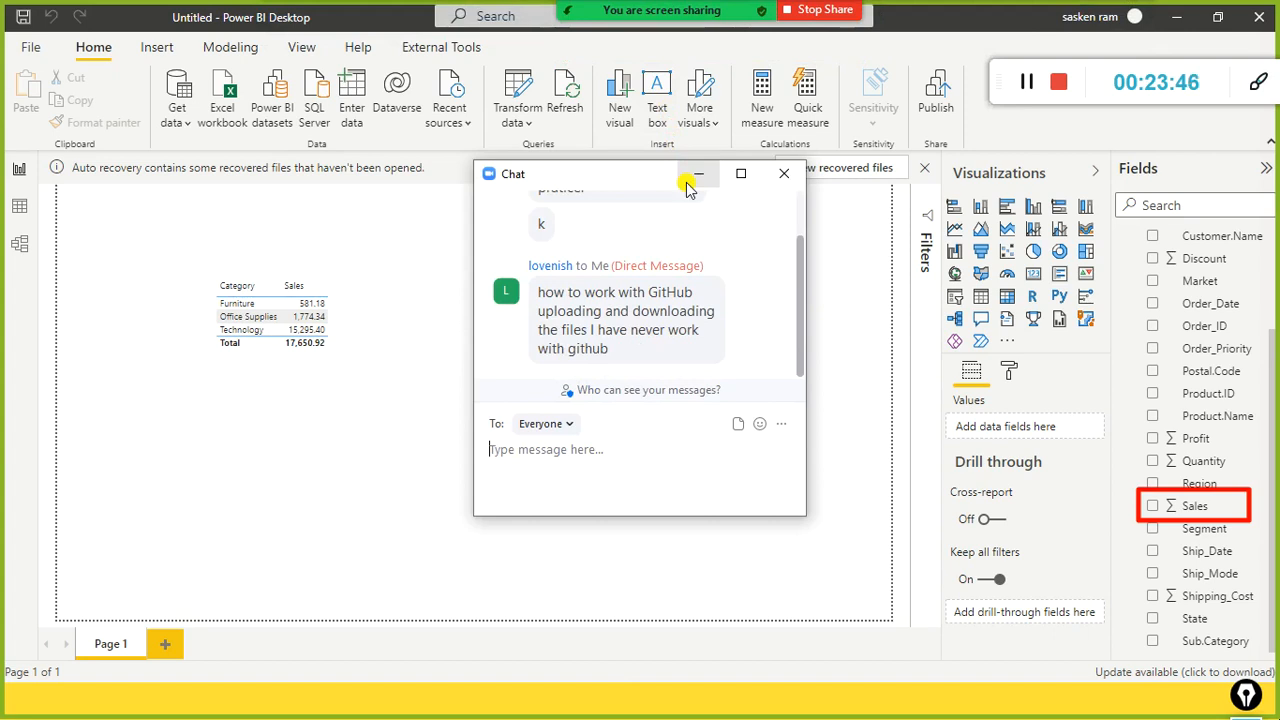
pyautogui.click(781, 177)
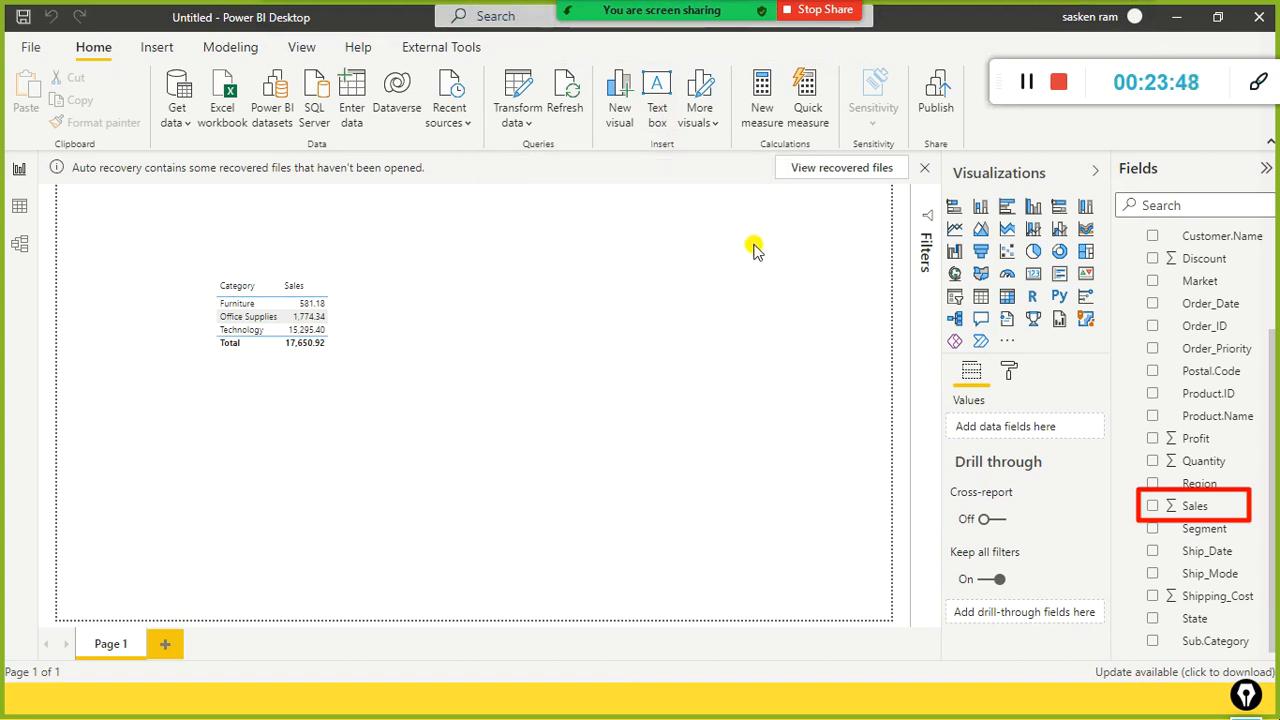